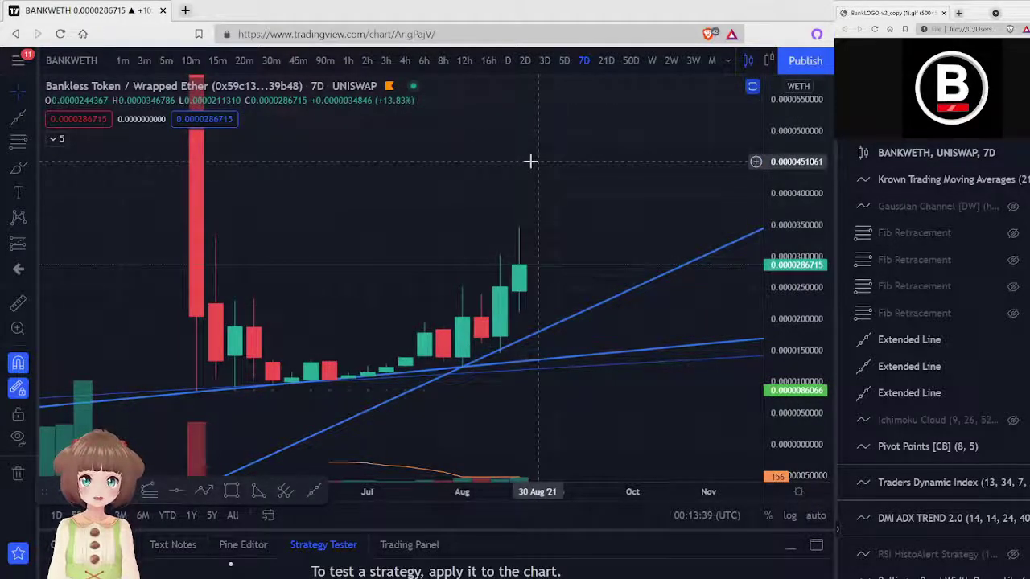
Step: Compare the BANKWETH candles on the weekly and 7-day timeframes, ending on 7D with a slightly compressed price scale
click(652, 61)
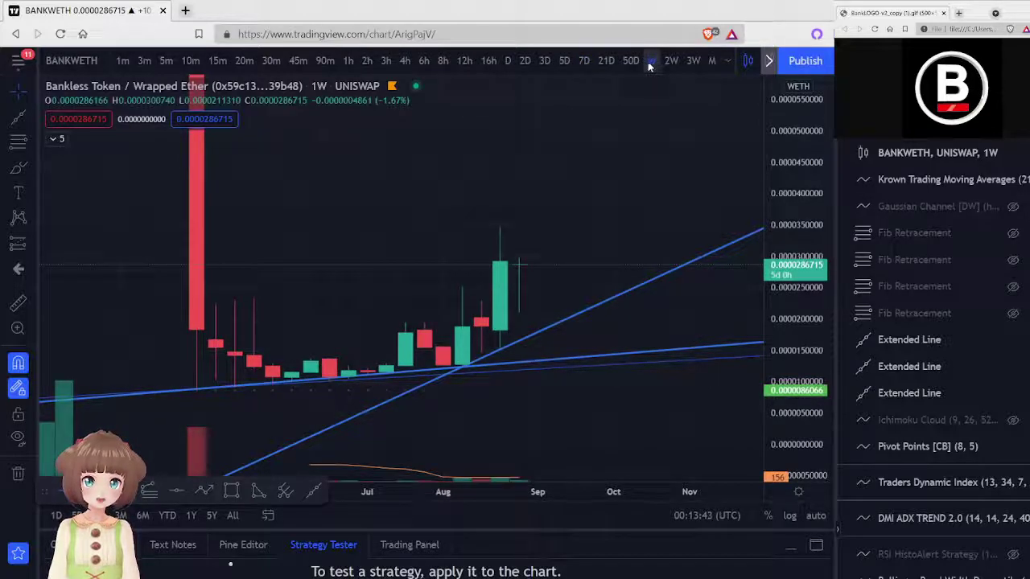
click(584, 61)
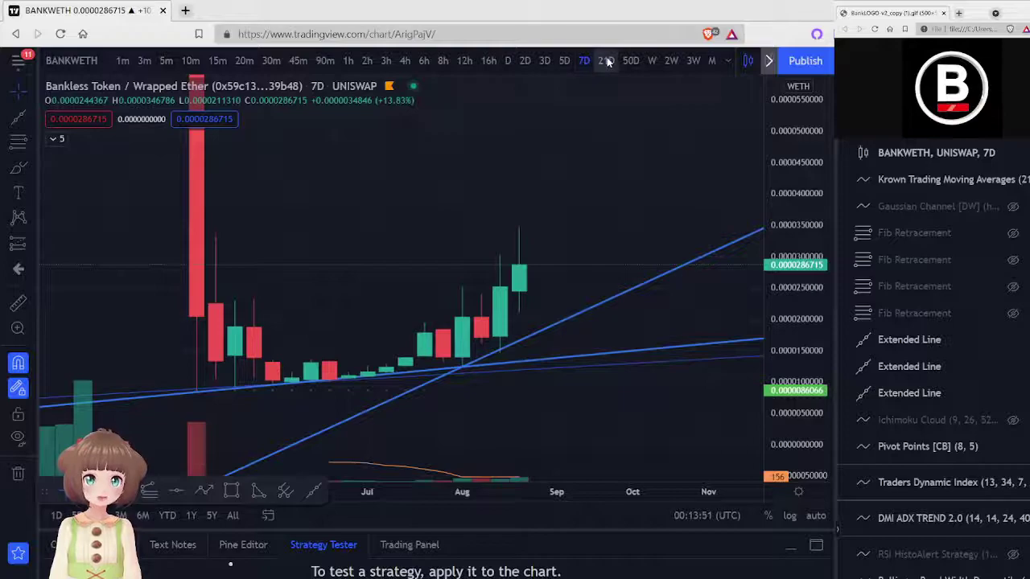
click(651, 61)
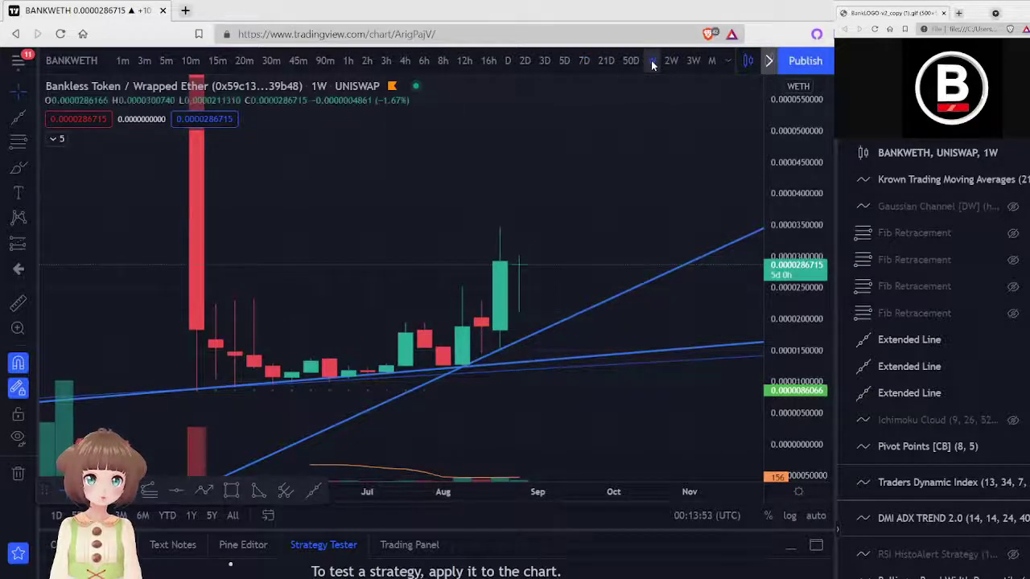
click(585, 61)
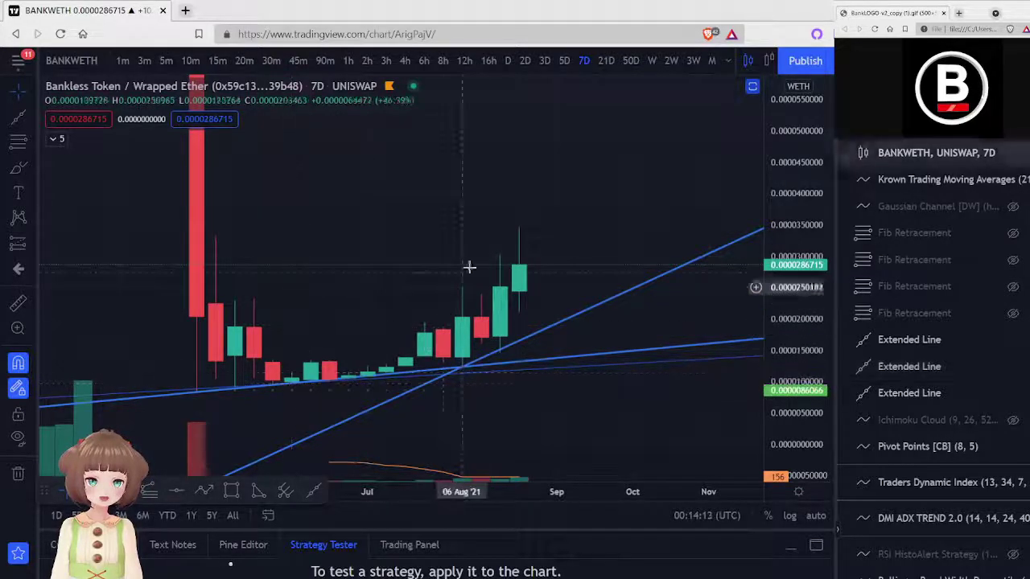
drag(801, 155, 780, 302)
mouse_move(782, 200)
mouse_down()
mouse_move(783, 210)
mouse_move(804, 173)
mouse_move(794, 193)
mouse_up()
drag(800, 256, 796, 273)
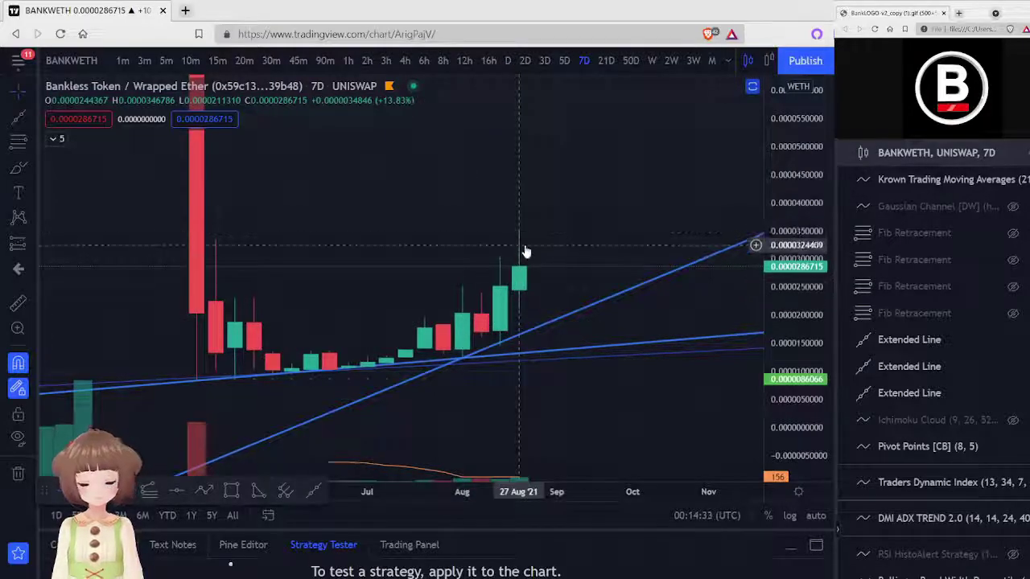
Step: Review the BANKWETH price action on the 5-day timeframe and a wider stretch of history on the 3-day timeframe
click(563, 61)
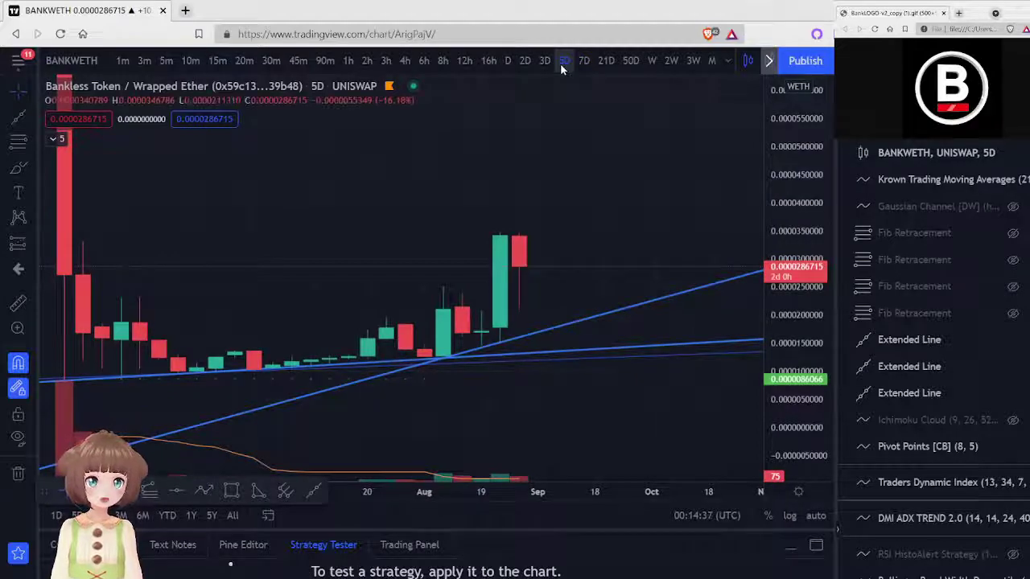
click(536, 64)
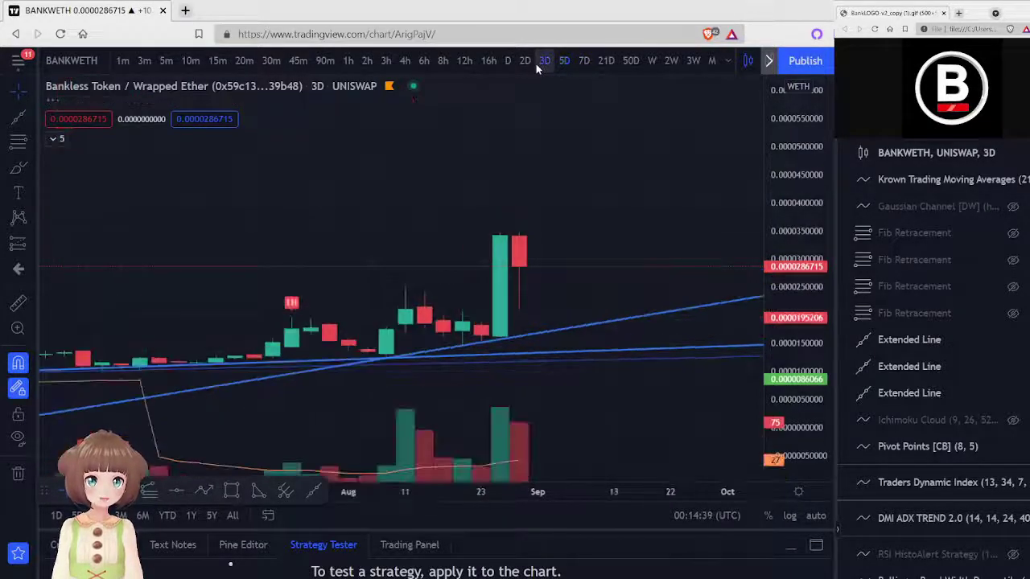
scroll(623, 243, down, 3)
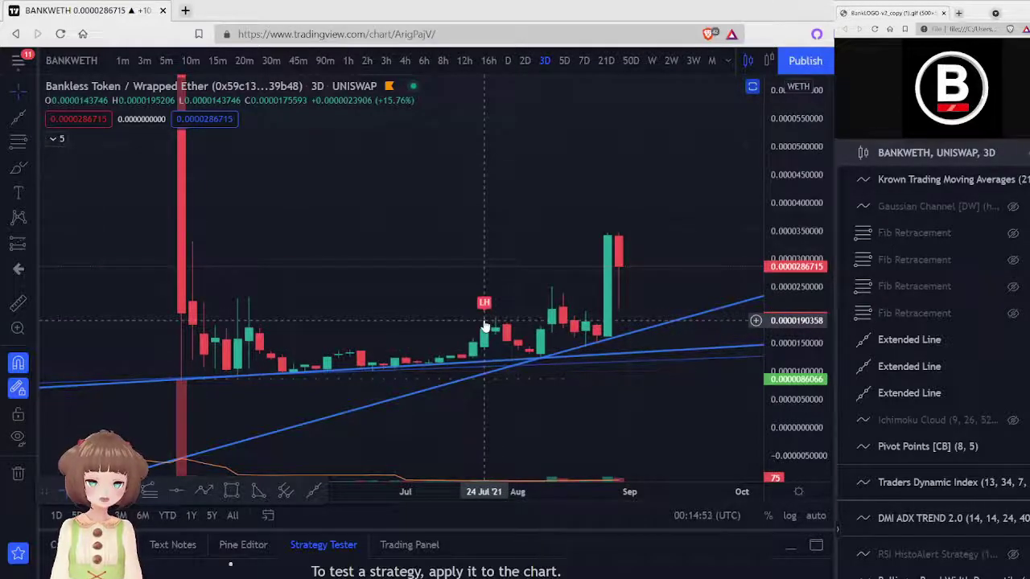
Step: Switch the chart to the 2-day timeframe and examine the pivot highs and lows from June to September
click(524, 61)
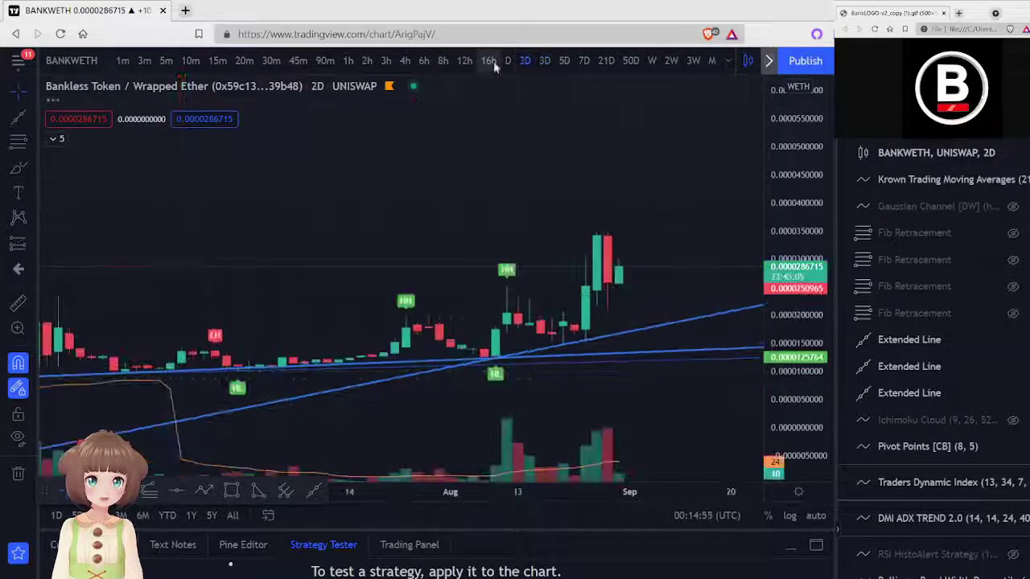
scroll(554, 237, down, 5)
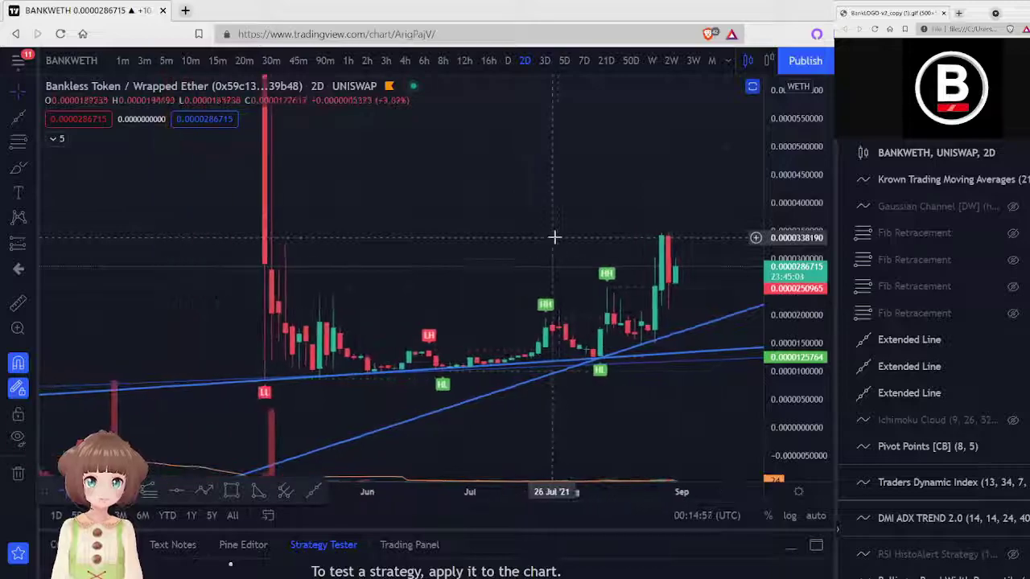
scroll(555, 236, right, 3)
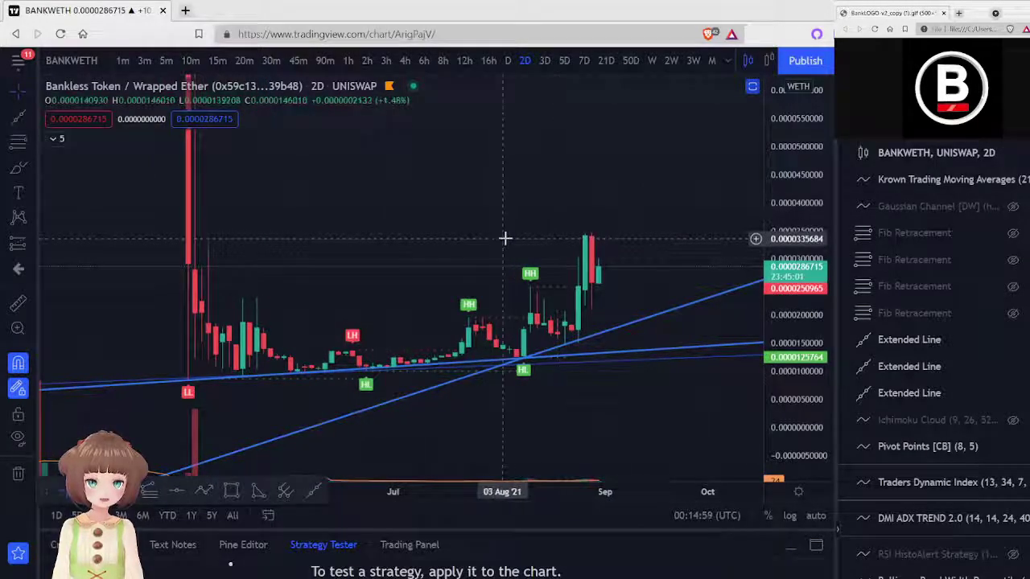
scroll(505, 238, right, 2)
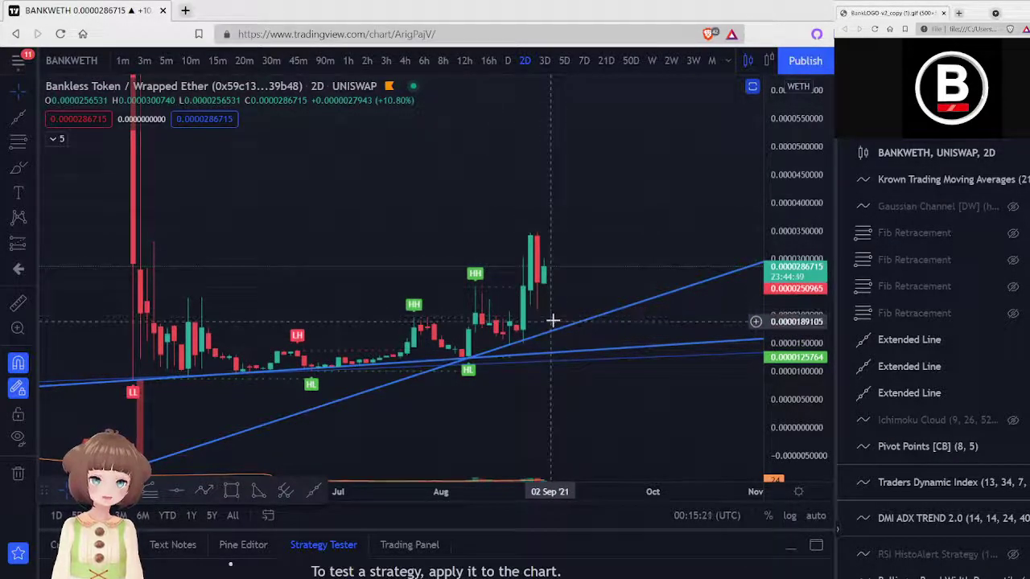
Step: Try an extended line through the lows of the 25 Aug and 29 Aug candles, inspect its fit, and delete it
click(20, 120)
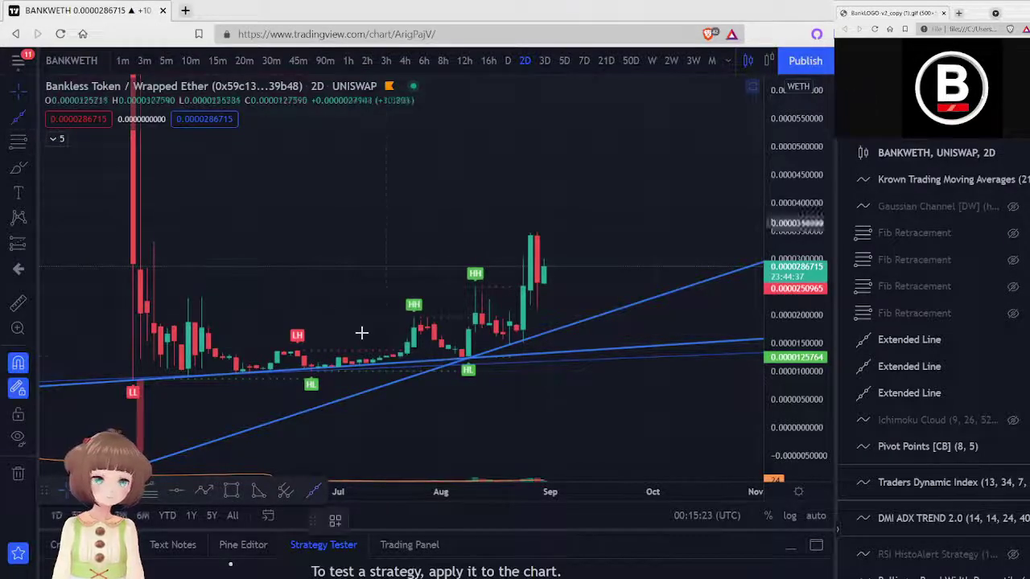
click(521, 346)
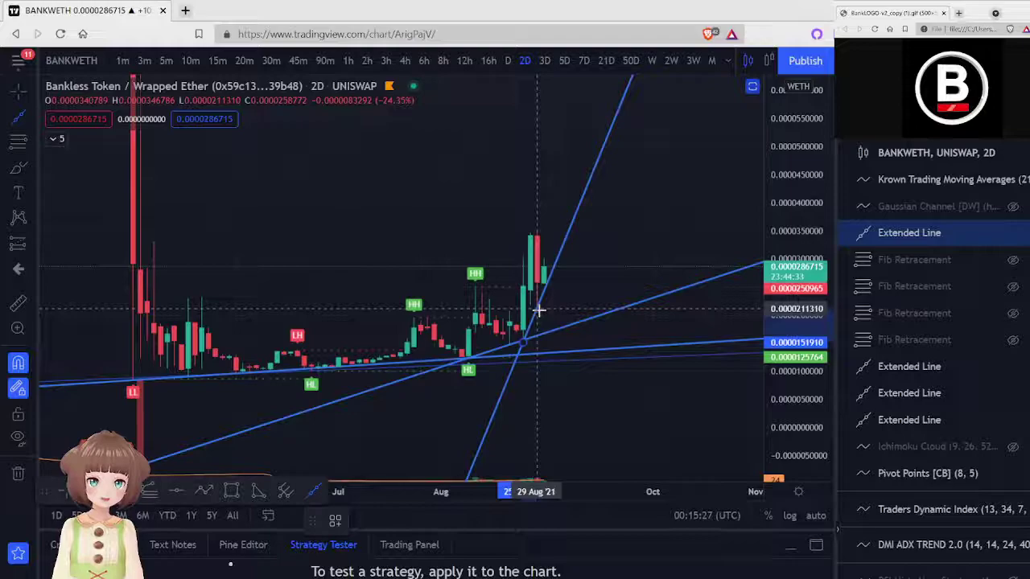
click(538, 309)
scroll(539, 310, up, 4)
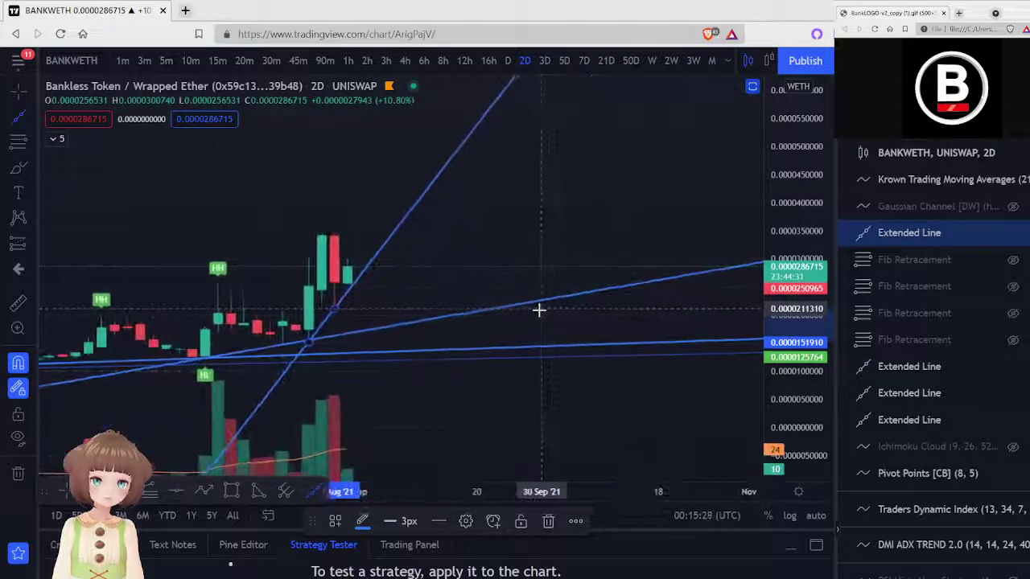
scroll(539, 309, left, 5)
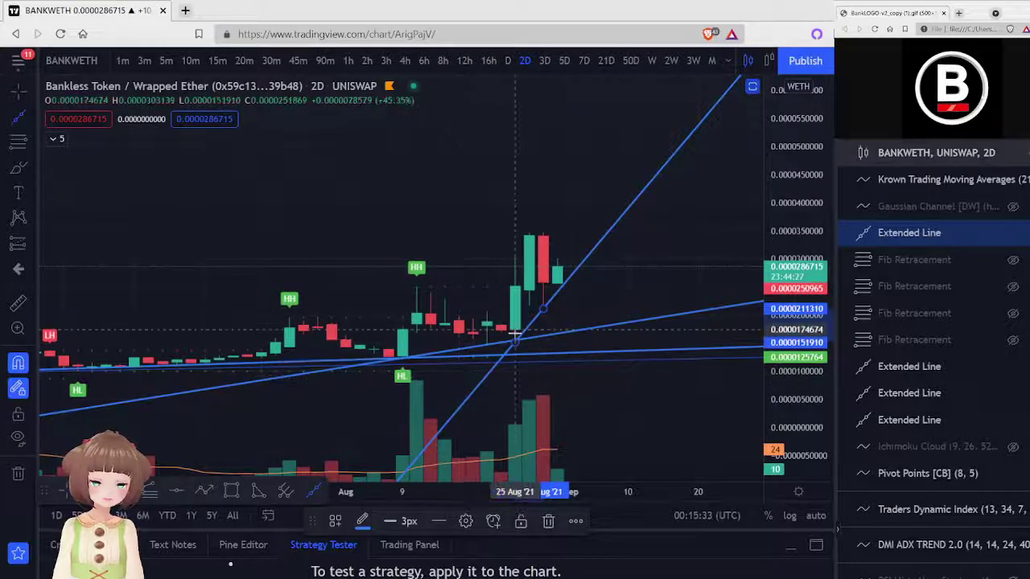
scroll(515, 334, left, 2)
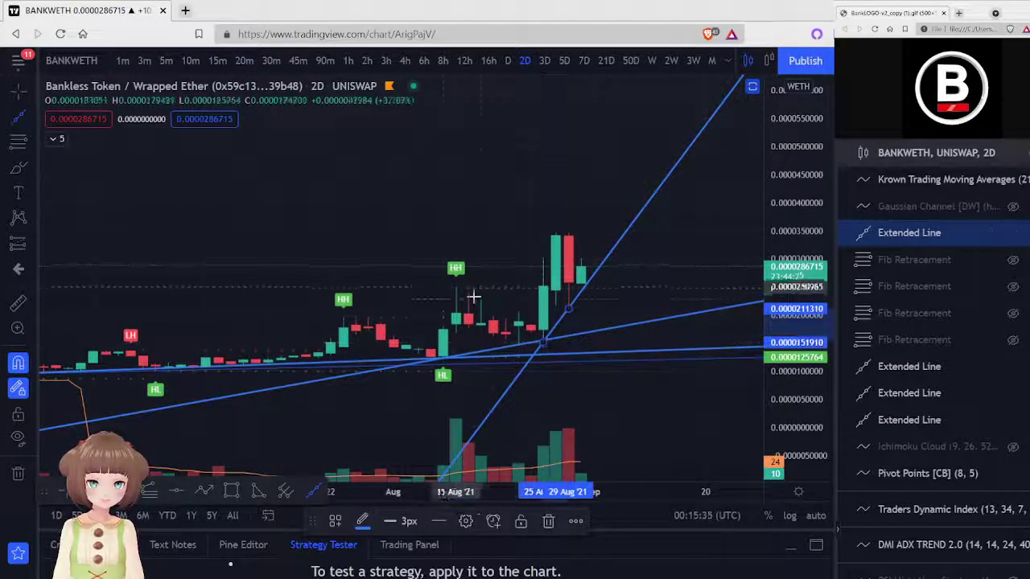
scroll(585, 265, right, 2)
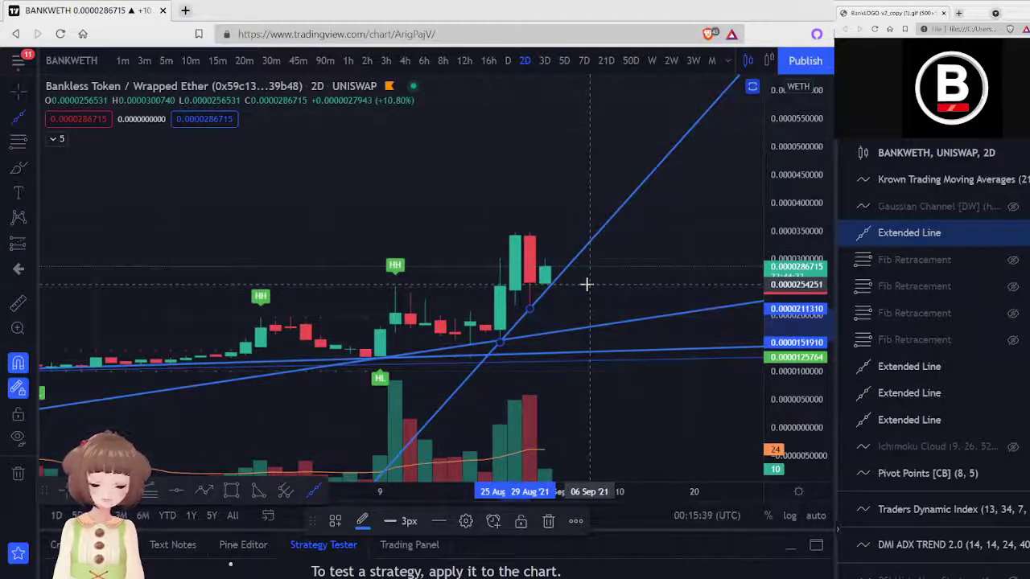
scroll(585, 284, right, 2)
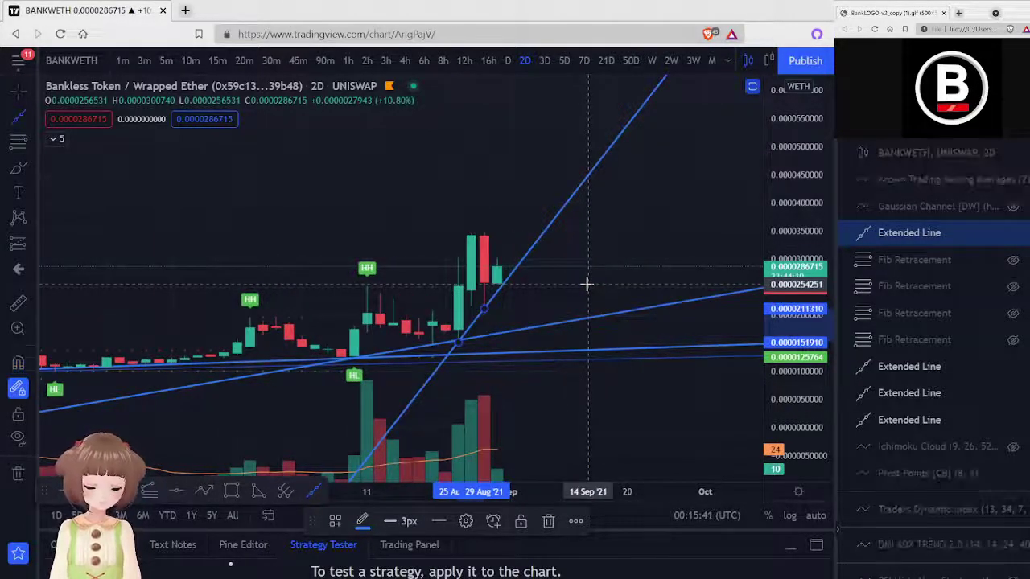
scroll(585, 284, right, 1)
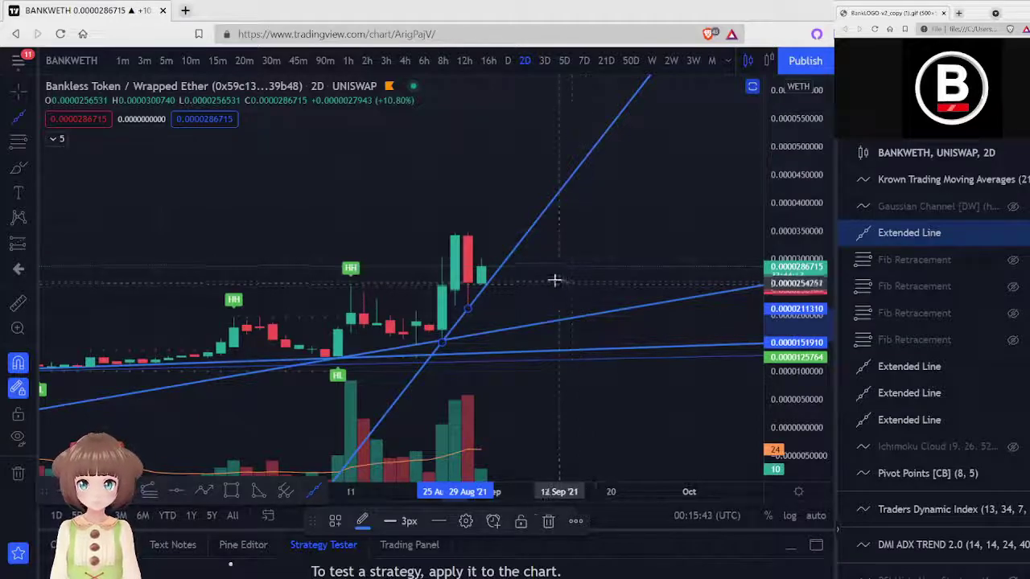
key(Delete)
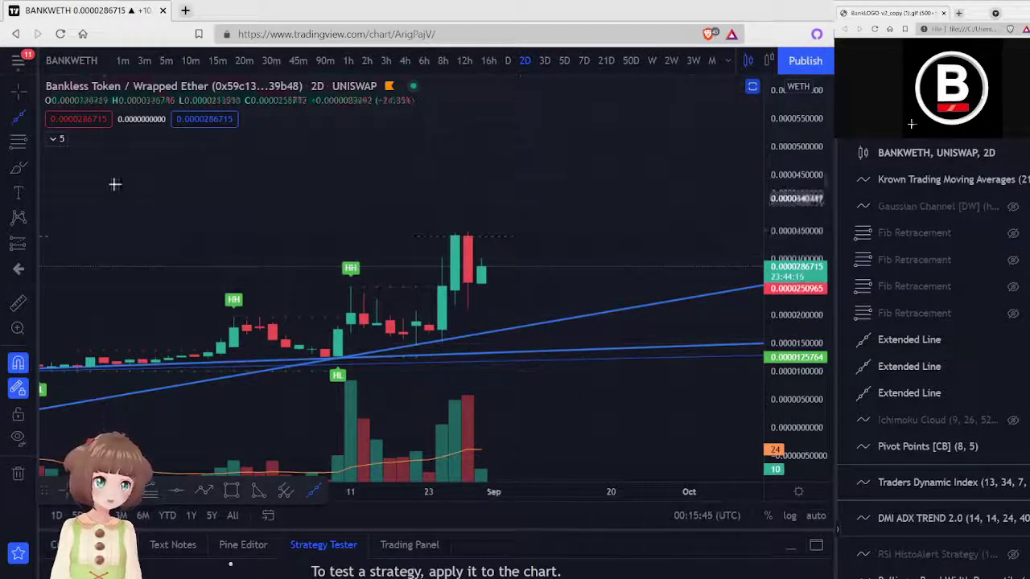
Step: Switch the chart to the daily timeframe and examine the recent candles against the moving averages
scroll(443, 333, left, 3)
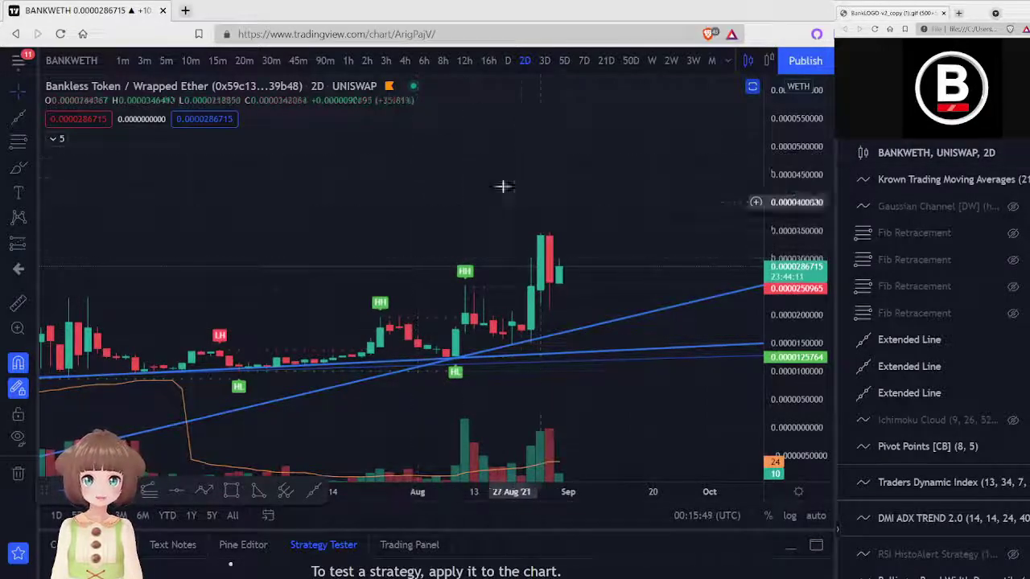
click(507, 61)
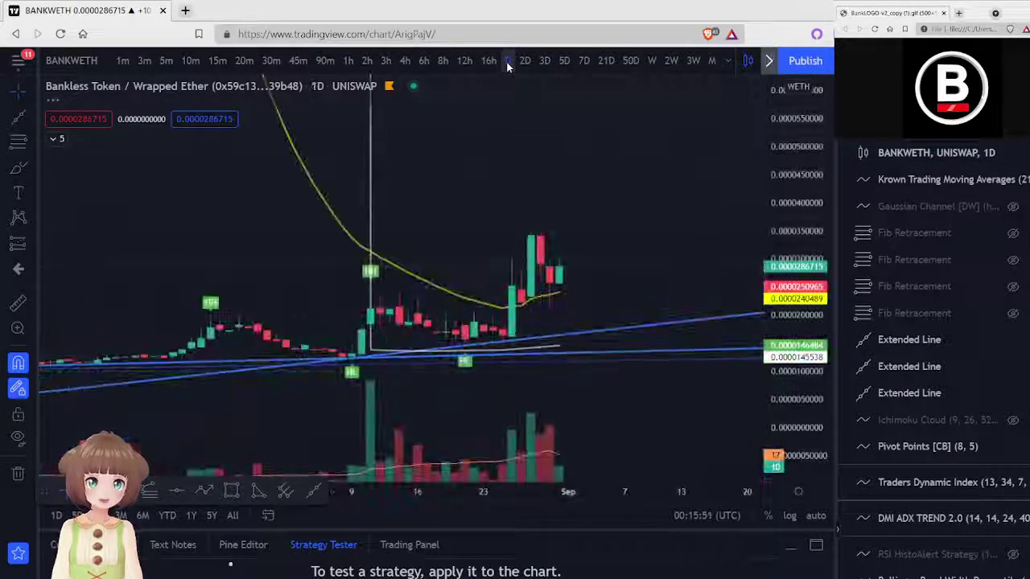
scroll(531, 152, down, 5)
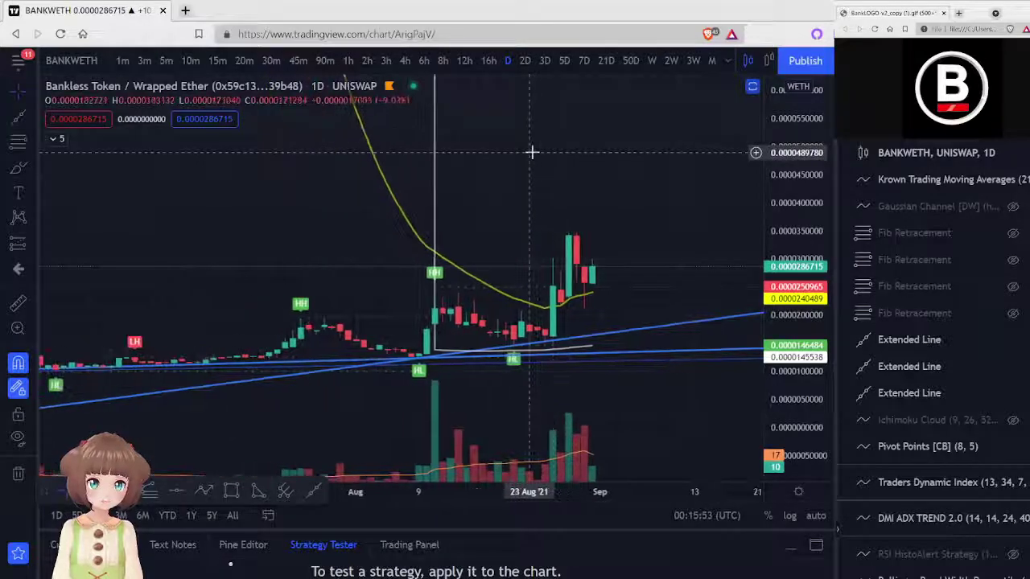
scroll(531, 152, down, 2)
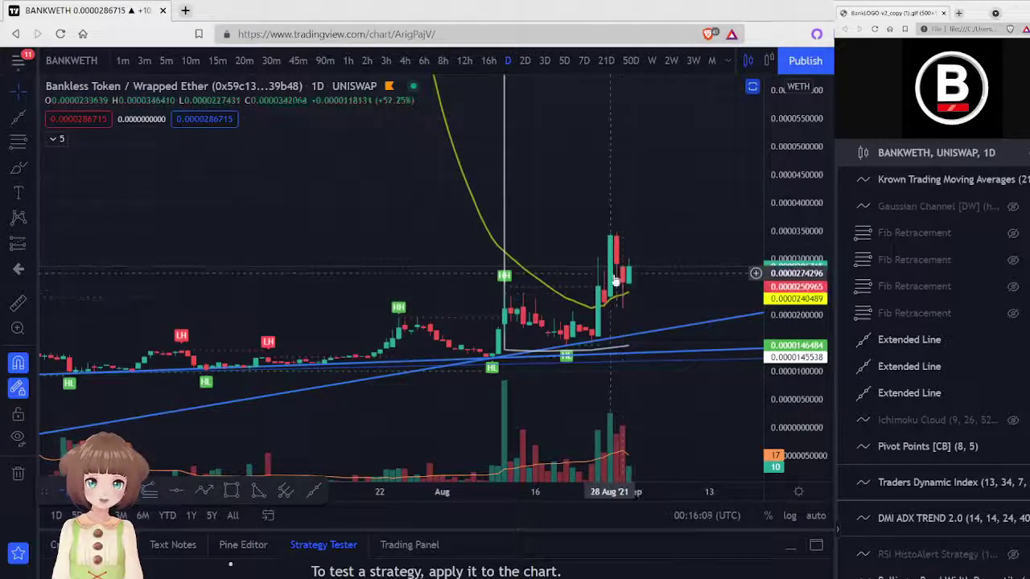
Step: Switch the chart to the 12-hour timeframe and examine the August price action around the moving averages
click(465, 61)
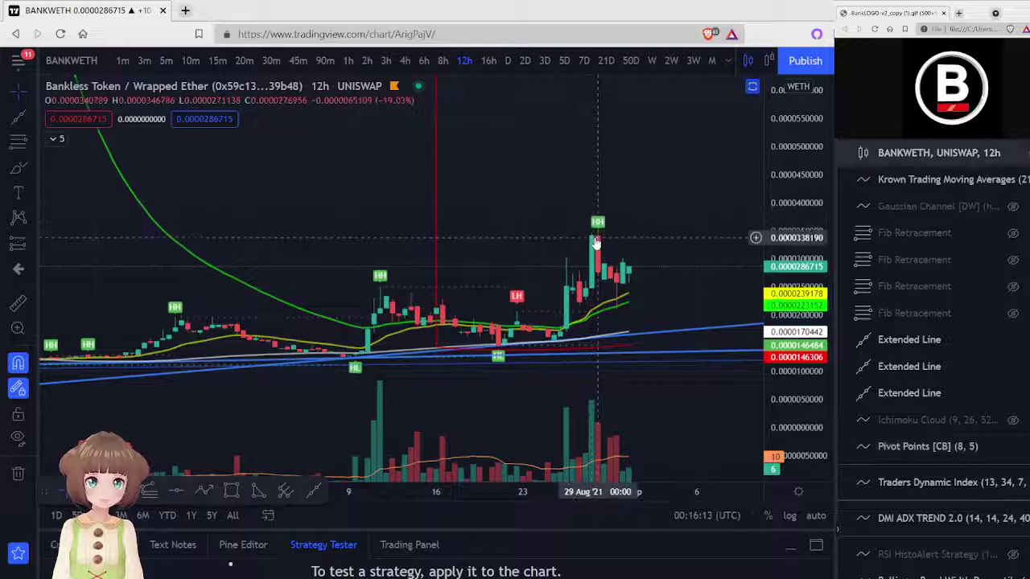
scroll(593, 239, down, 3)
scroll(593, 238, up, 2)
scroll(603, 241, up, 2)
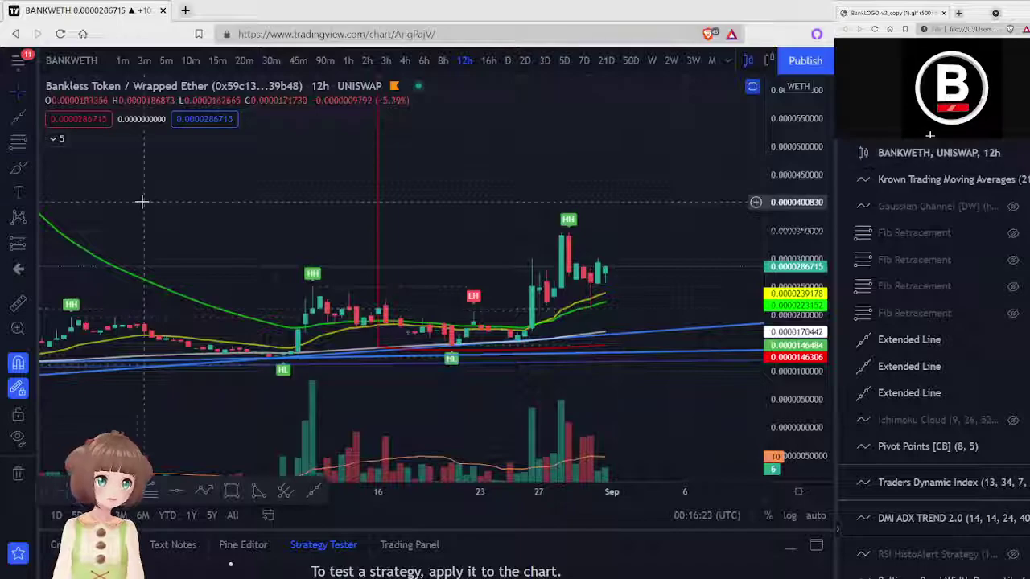
Step: In the EMA/MA indicator's settings, set the EMA 1 length to 144 and the EMA 2 length to 239
click(53, 138)
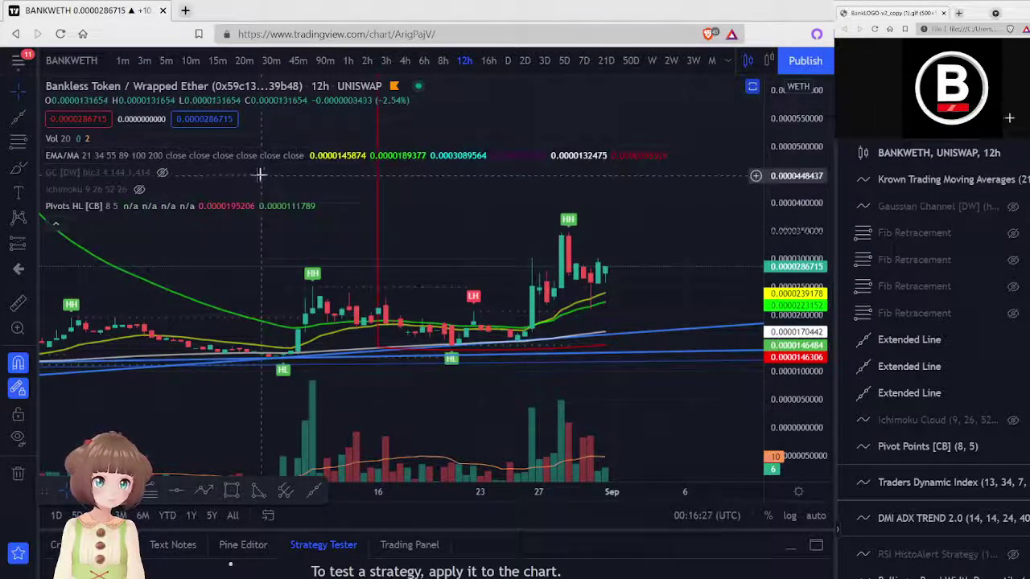
click(337, 156)
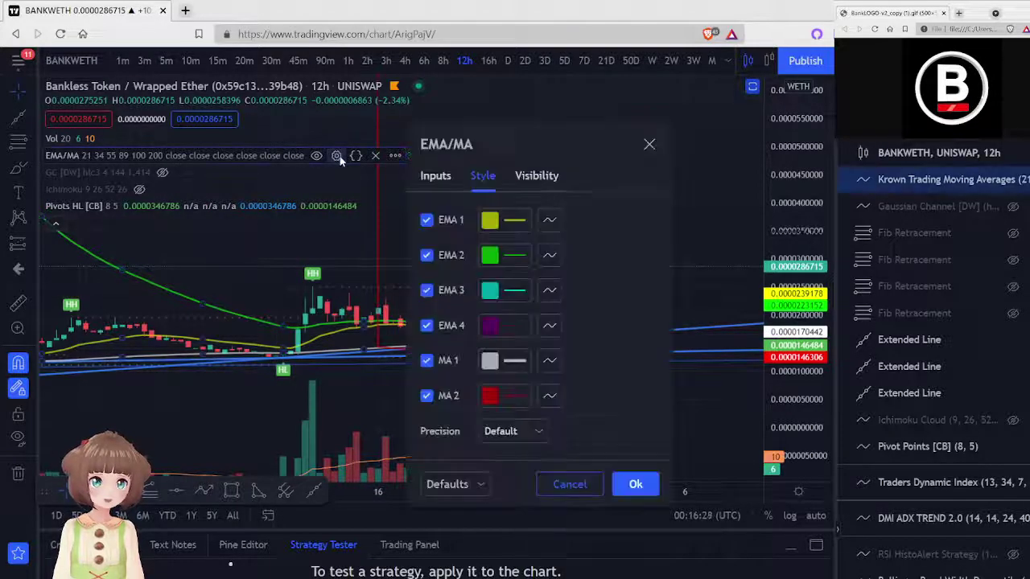
click(441, 178)
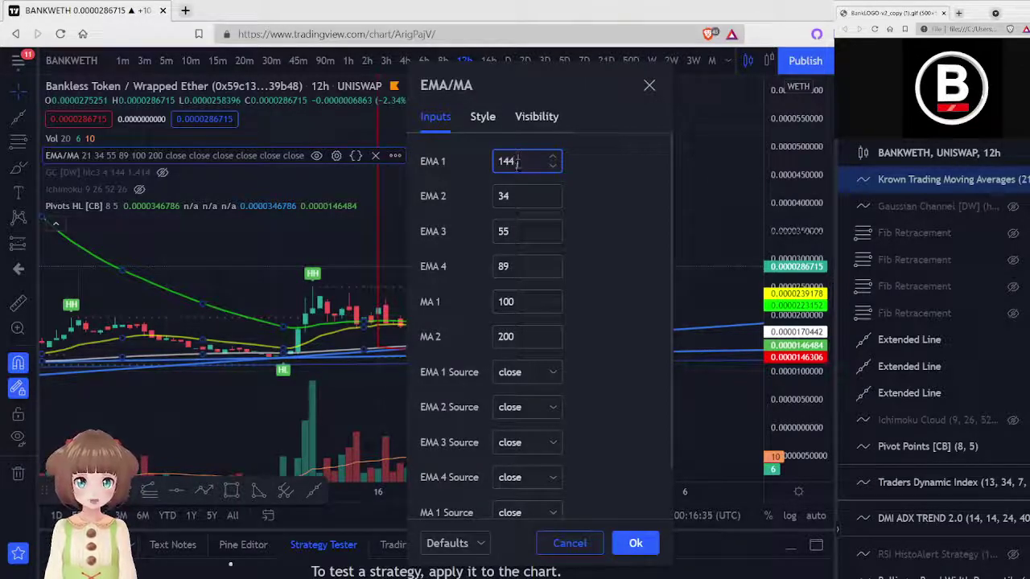
text(144)
click(515, 191)
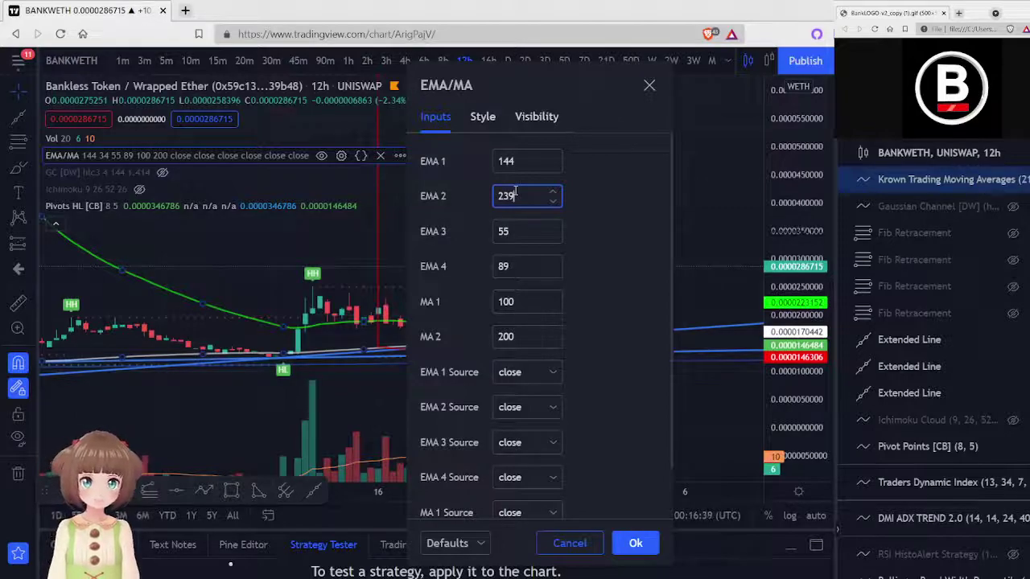
click(437, 117)
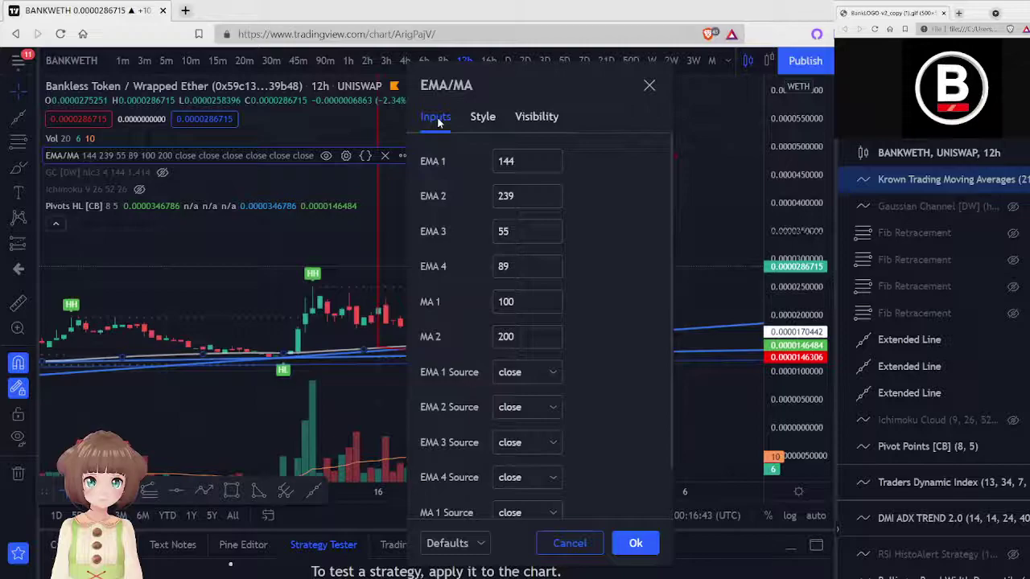
Step: Hide the EMA 3, EMA 4, MA 1 and MA 2 lines of the EMA/MA indicator and apply the change
click(483, 127)
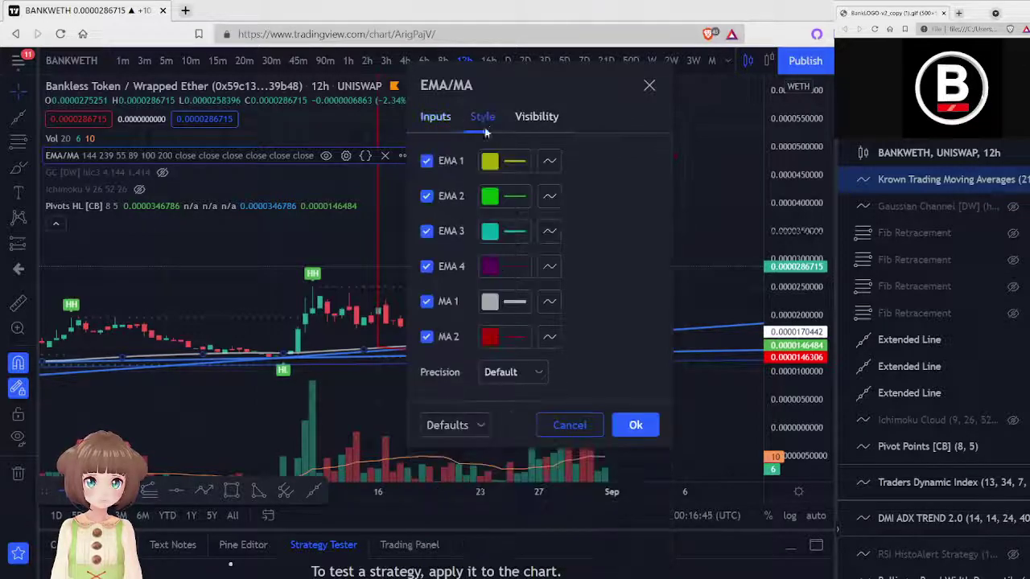
click(427, 232)
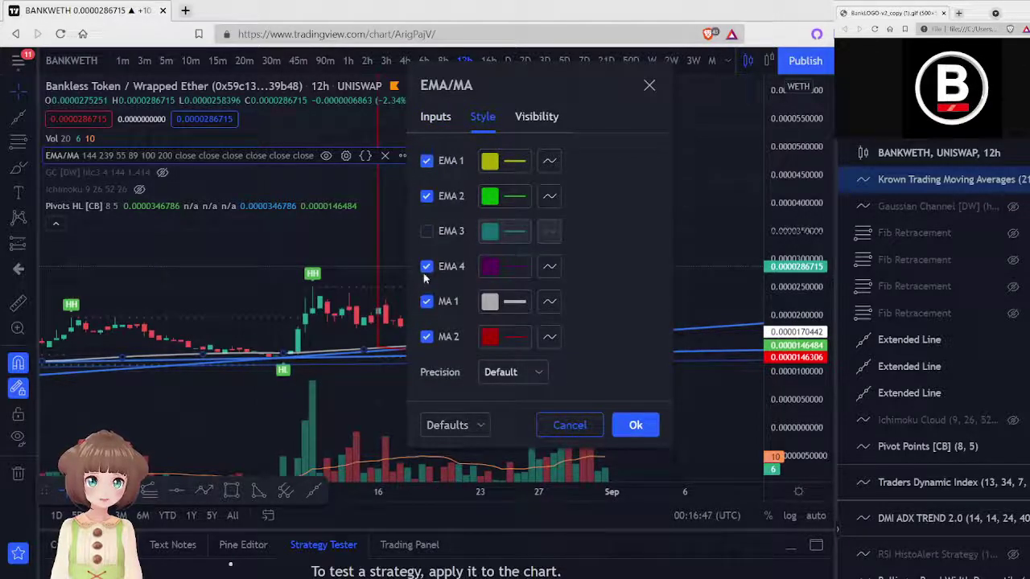
click(426, 267)
click(427, 302)
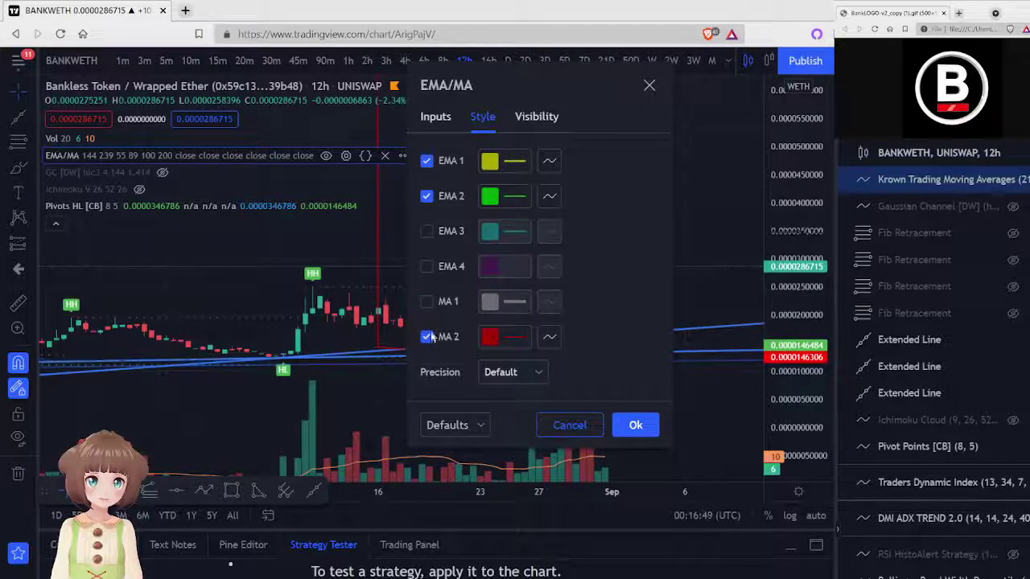
click(427, 337)
click(630, 424)
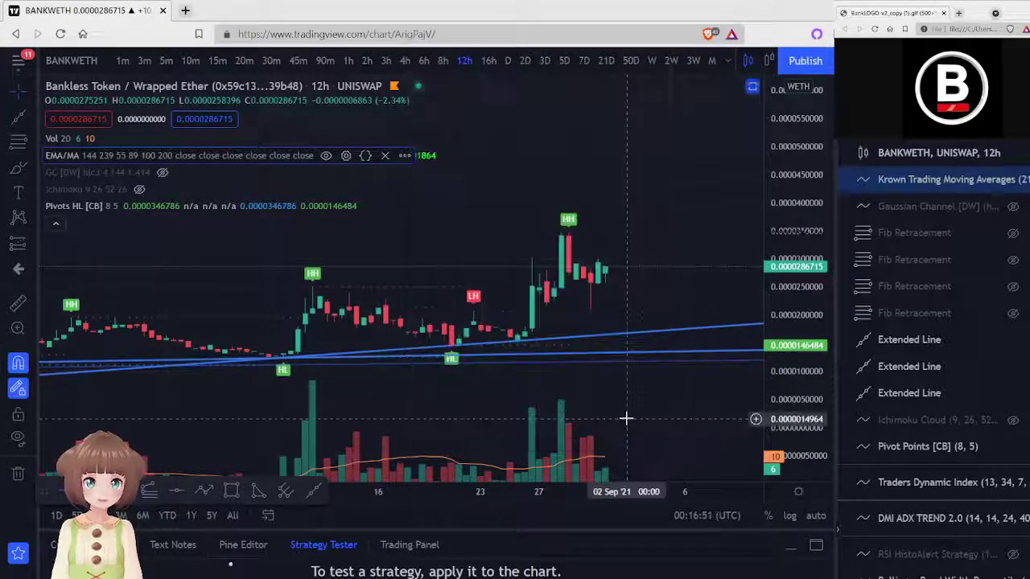
Step: Recheck the EMA/MA indicator's lengths and look for its lines on the 12-hour and 6-hour timeframes
scroll(636, 310, down, 3)
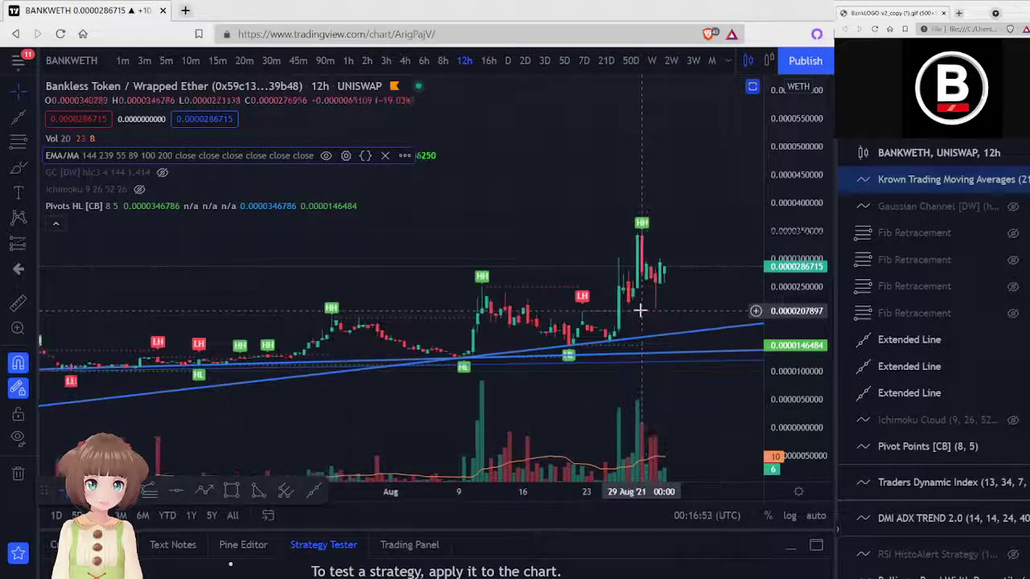
click(346, 156)
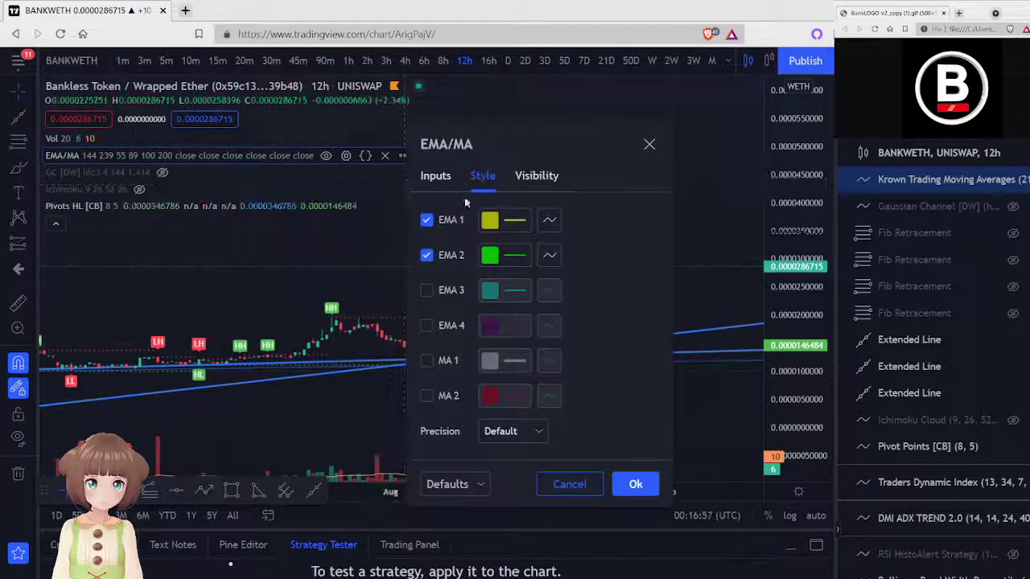
click(439, 177)
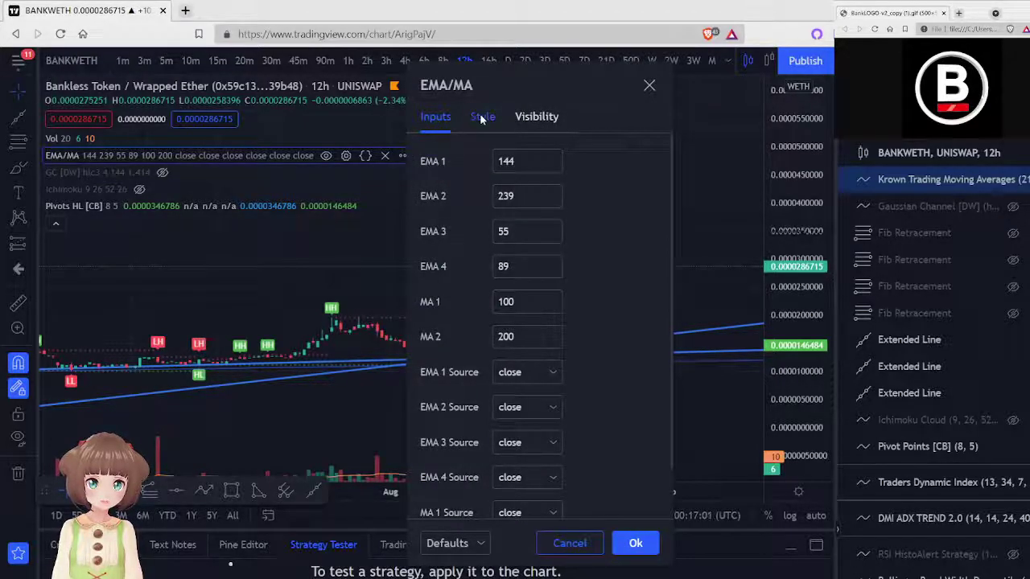
click(635, 543)
scroll(648, 411, down, 4)
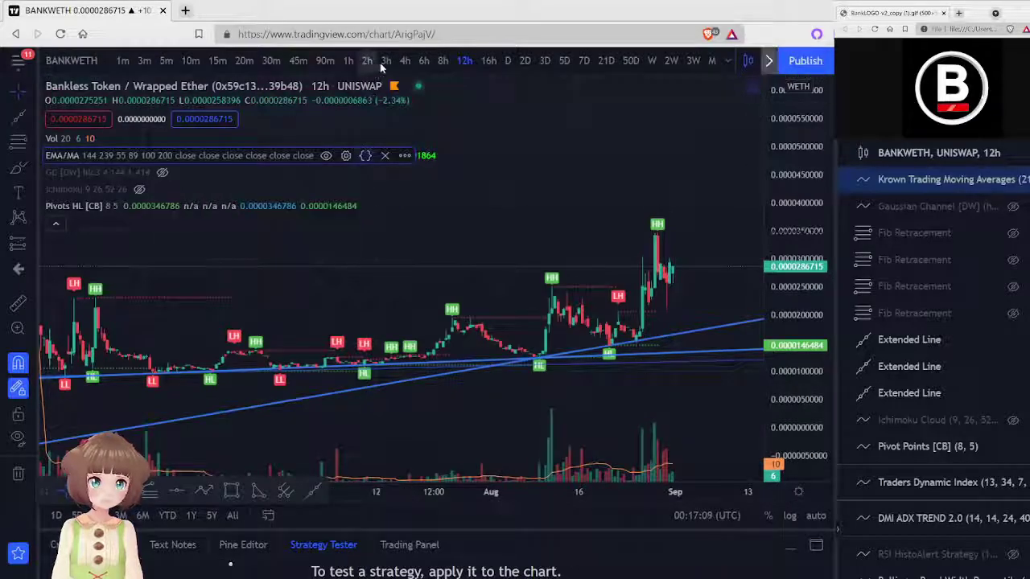
click(423, 62)
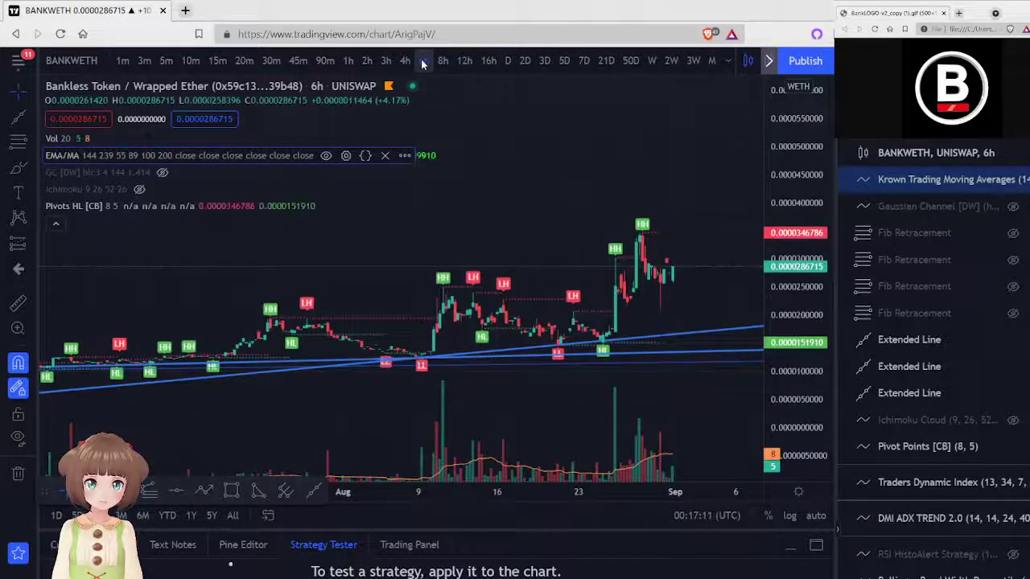
click(465, 62)
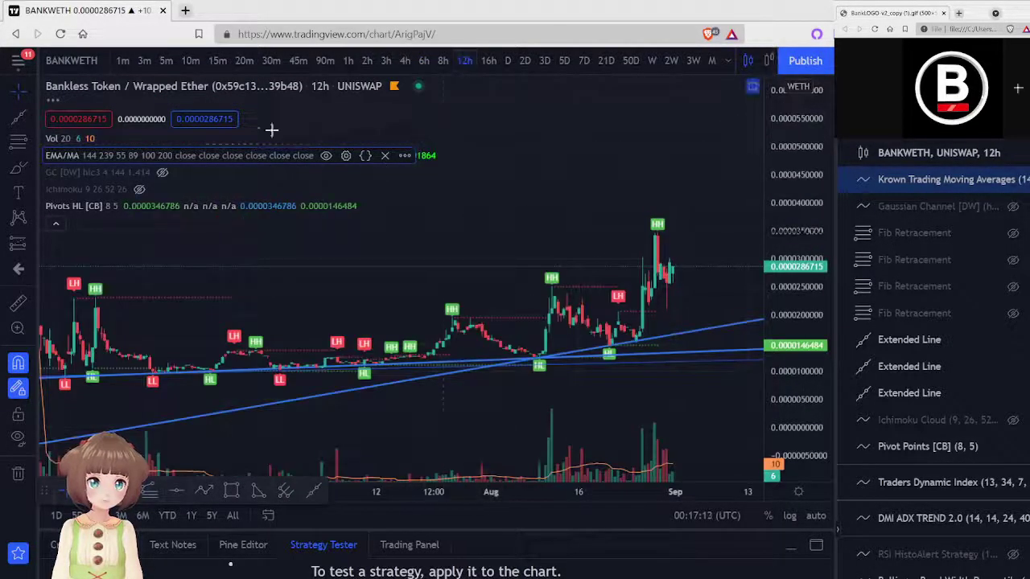
Step: Try an EMA 1 length of 21 and compare the average on the 12-hour and daily timeframes
click(345, 156)
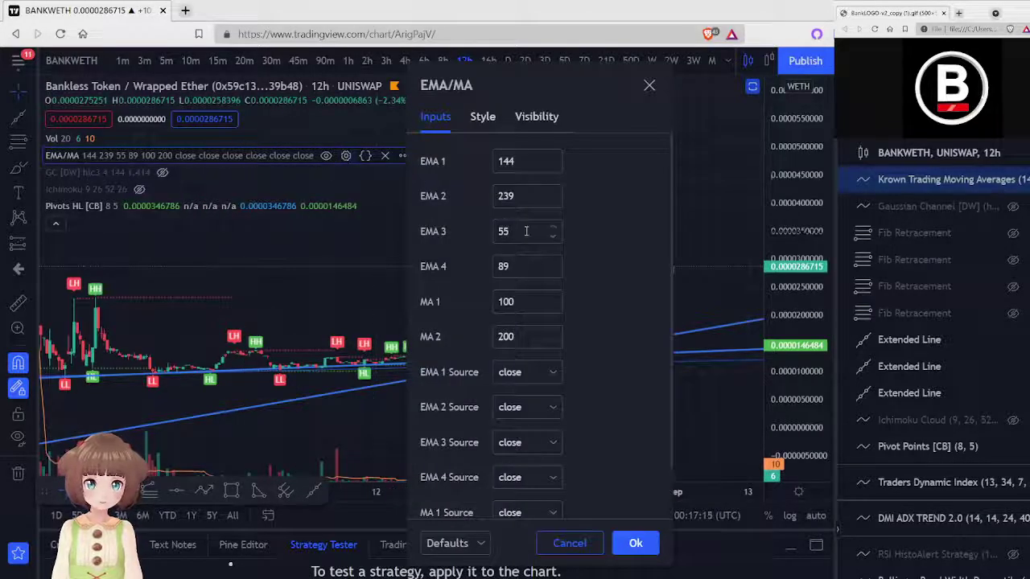
double_click(519, 161)
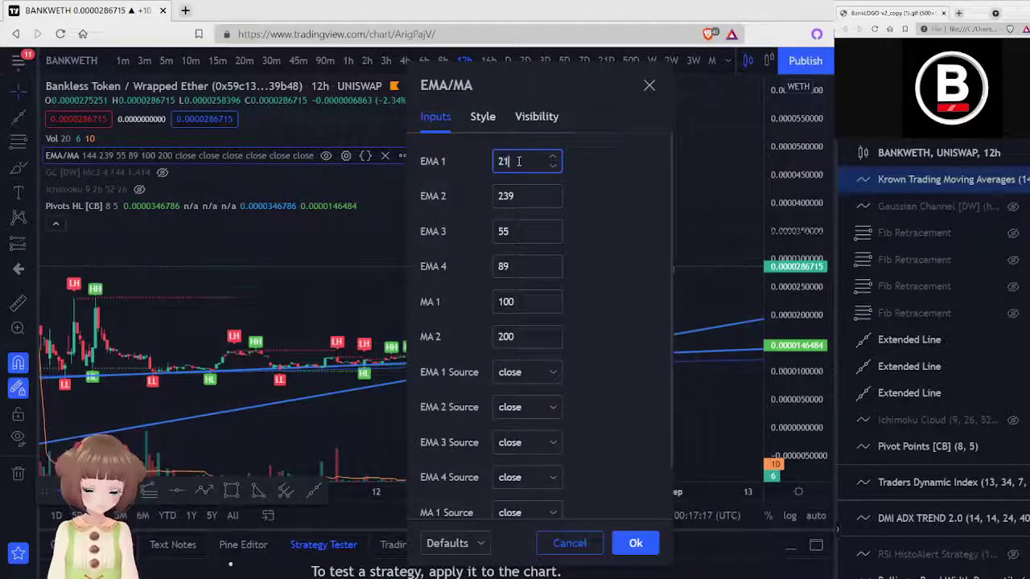
click(629, 542)
scroll(662, 407, up, 3)
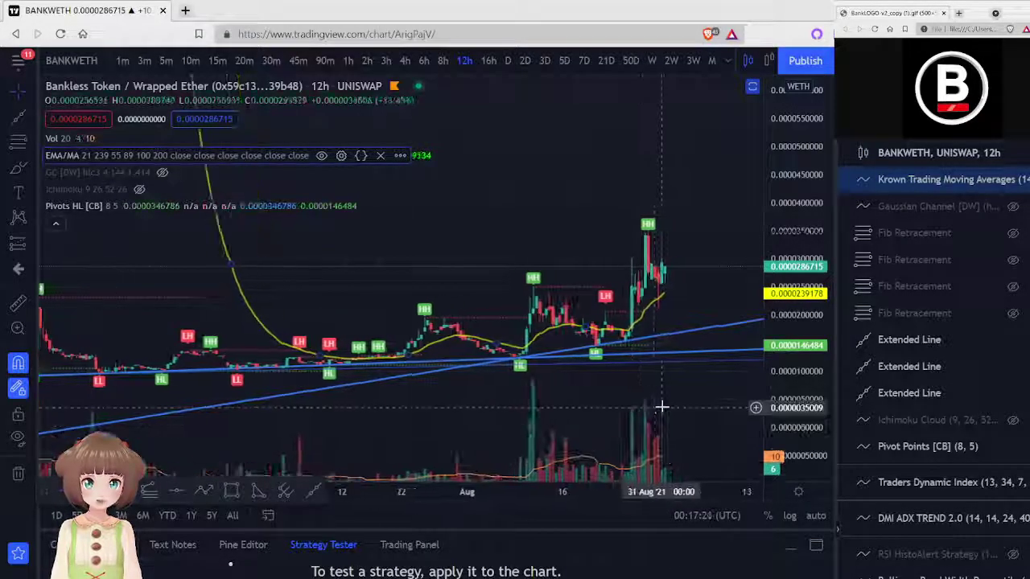
click(508, 60)
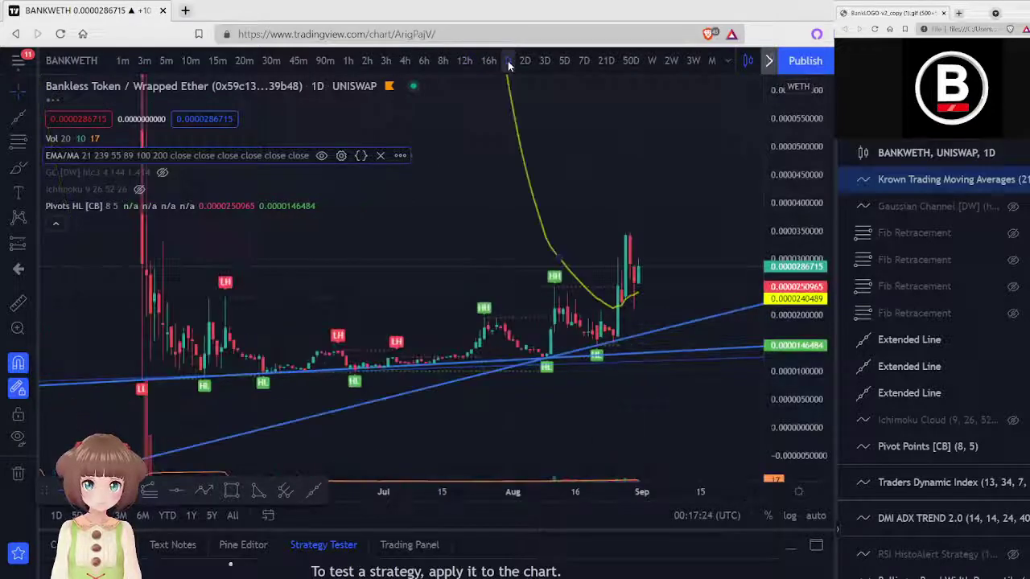
click(464, 61)
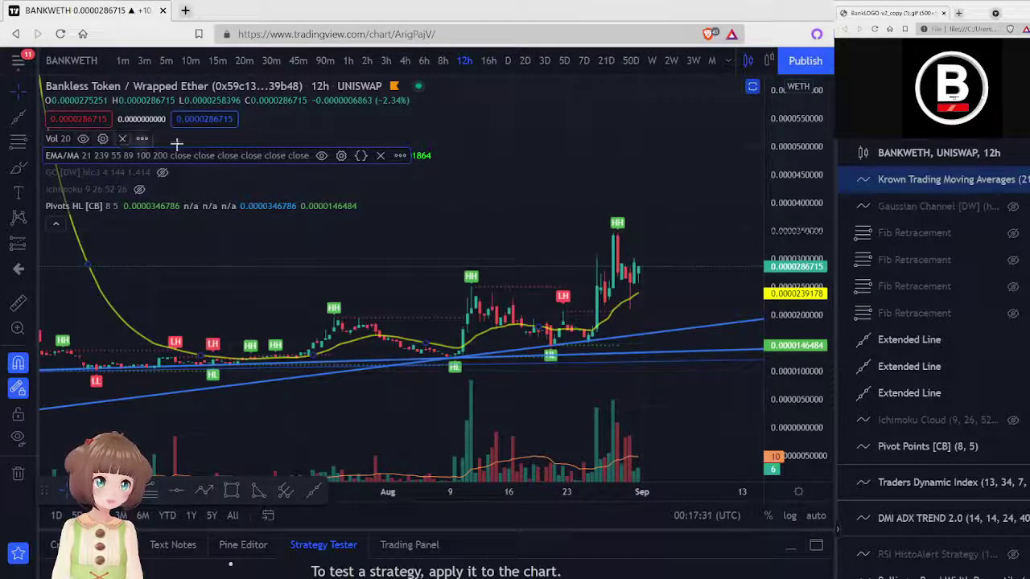
Step: Set the EMA 1, EMA 2 and EMA 3 lengths to 8, 12 and 21, and show the EMA 3 line
click(342, 156)
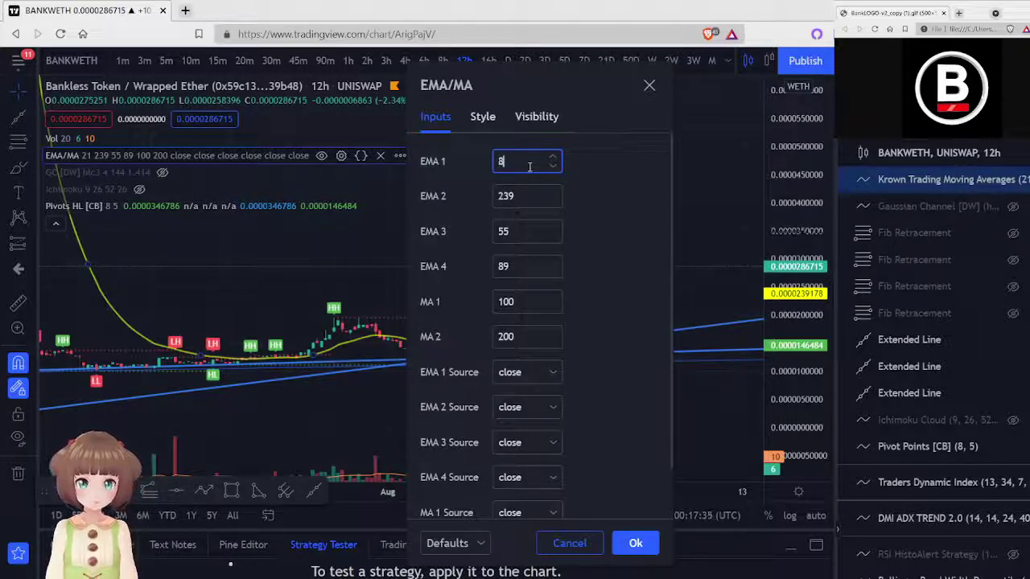
click(522, 195)
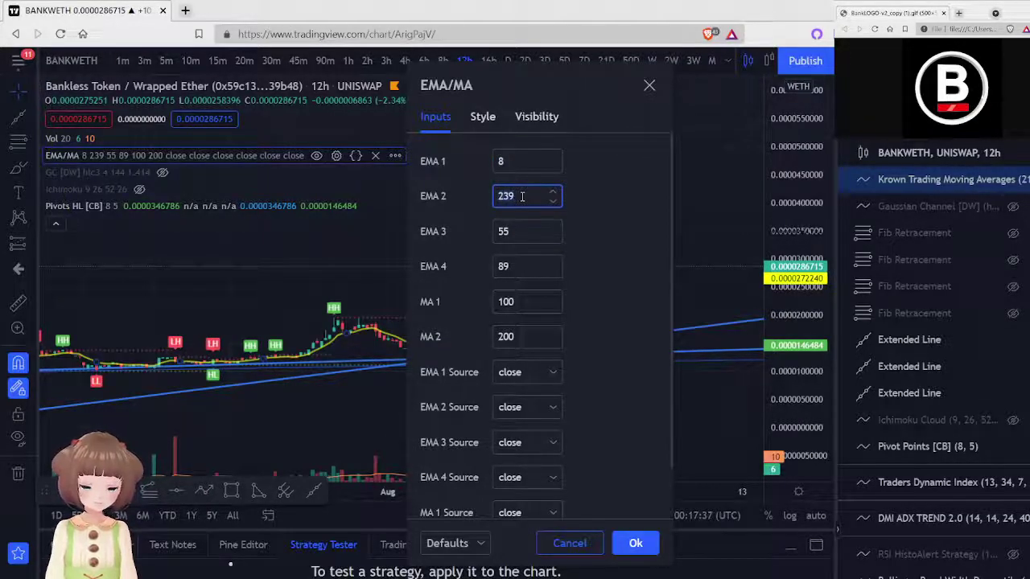
click(521, 233)
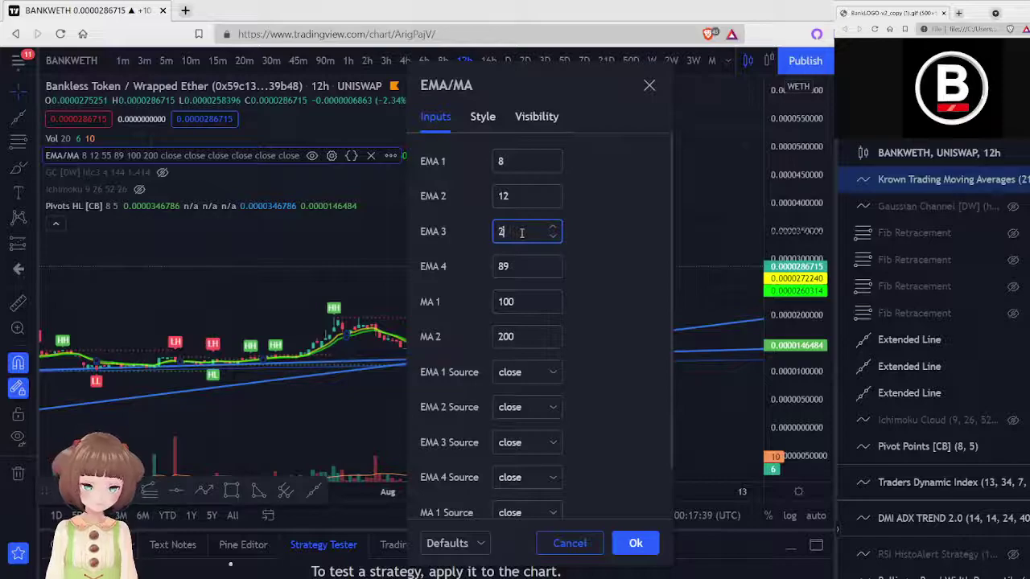
click(483, 119)
click(426, 231)
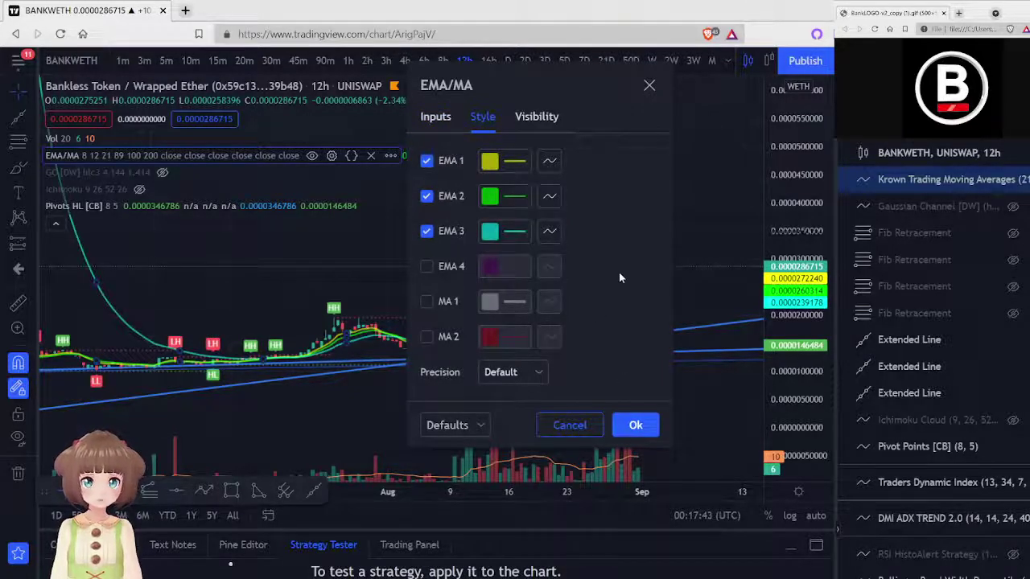
click(635, 426)
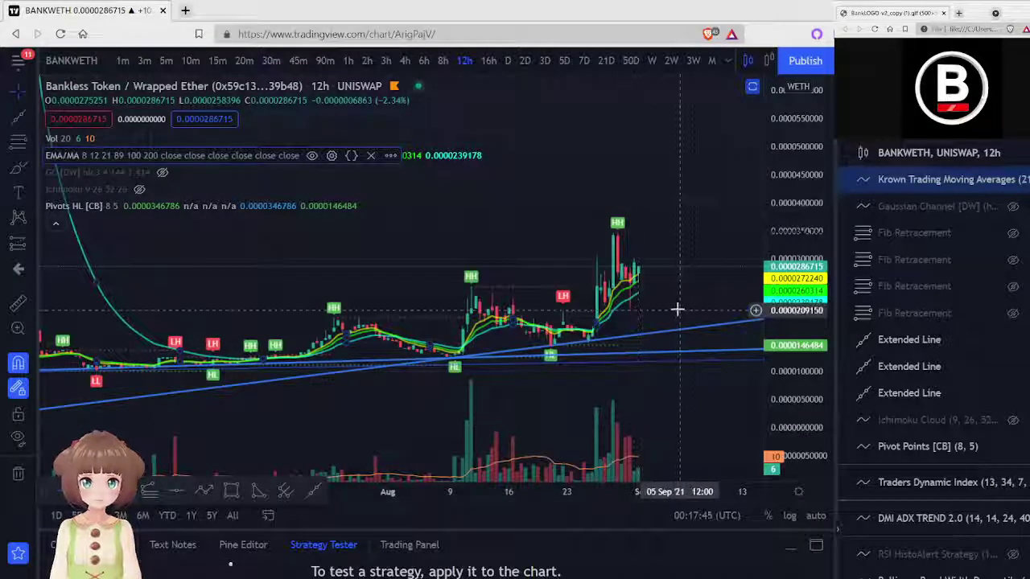
Step: Examine the late-August candles against the three EMAs on the 12-hour and 6-hour timeframes
scroll(676, 307, up, 2)
scroll(677, 309, up, 2)
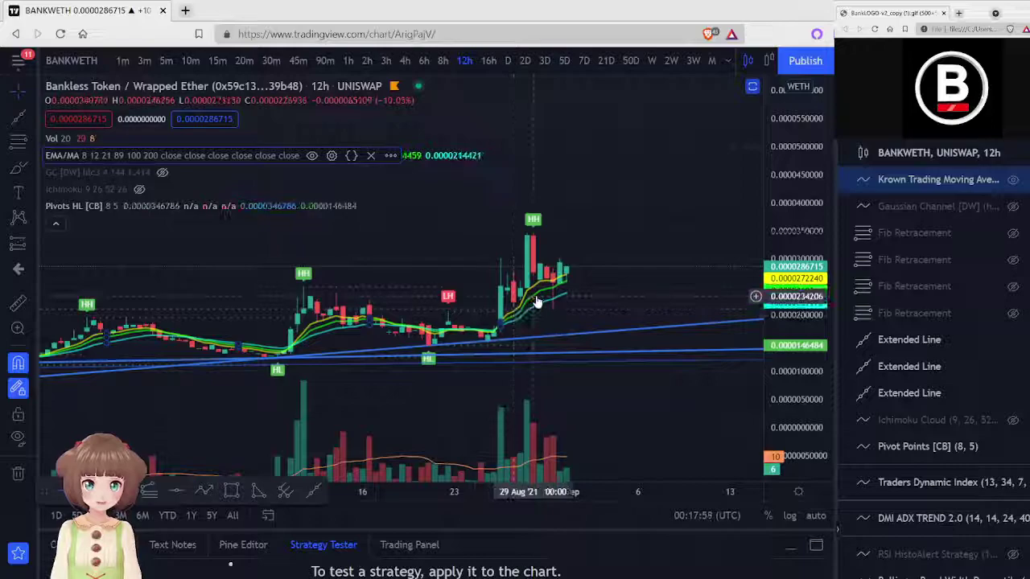
scroll(593, 282, up, 4)
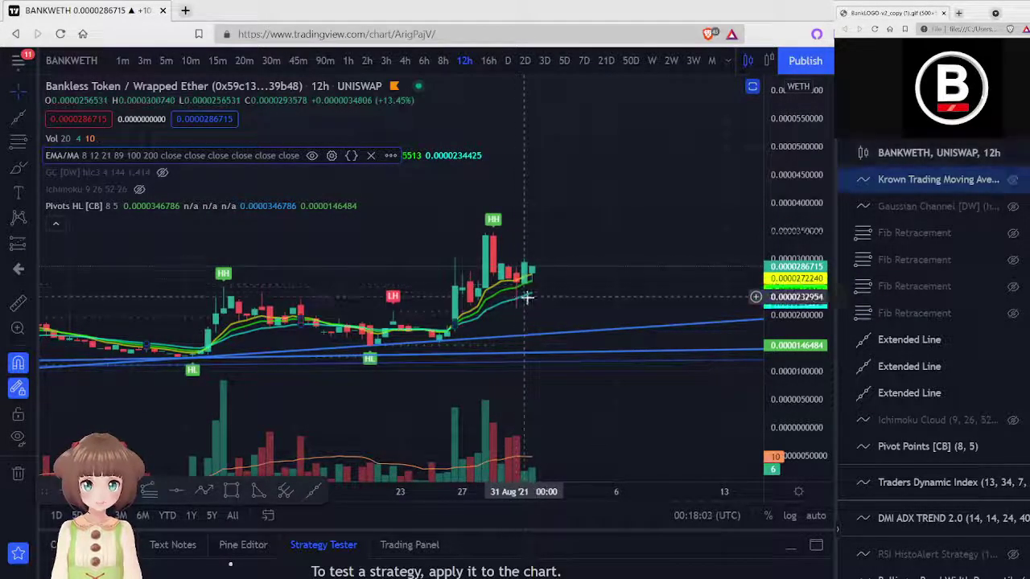
click(424, 61)
scroll(563, 244, down, 2)
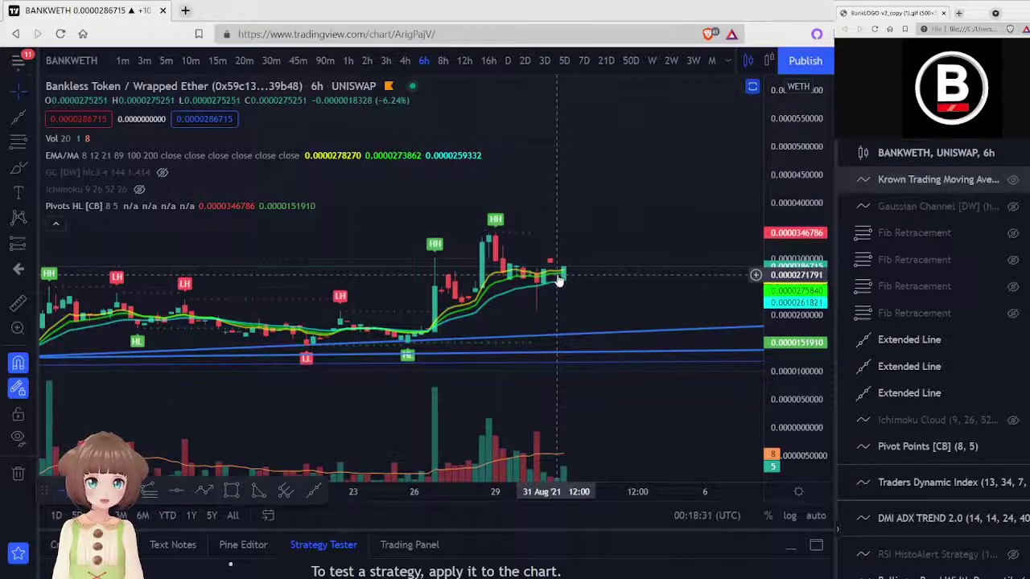
scroll(668, 277, down, 5)
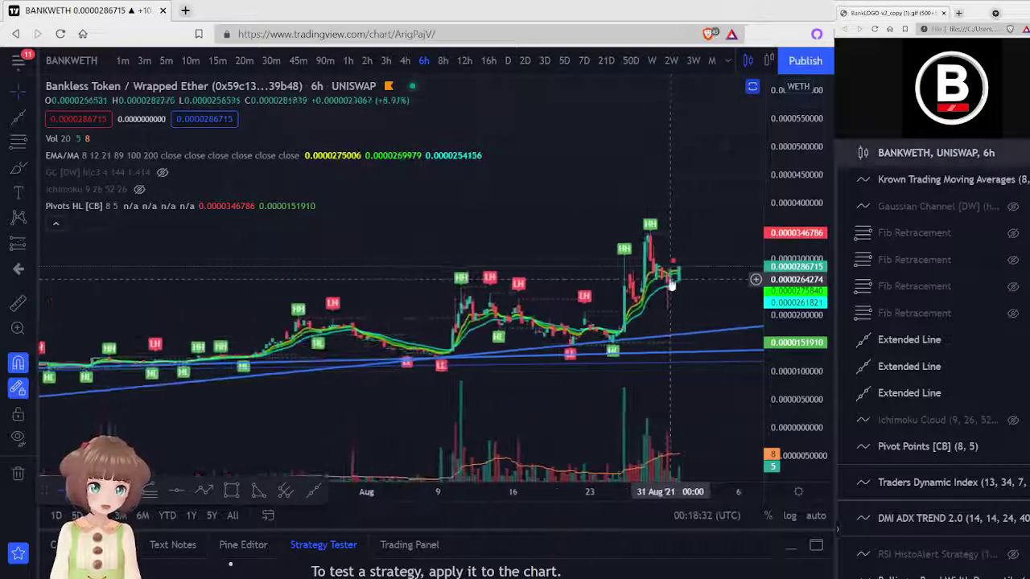
scroll(669, 286, down, 2)
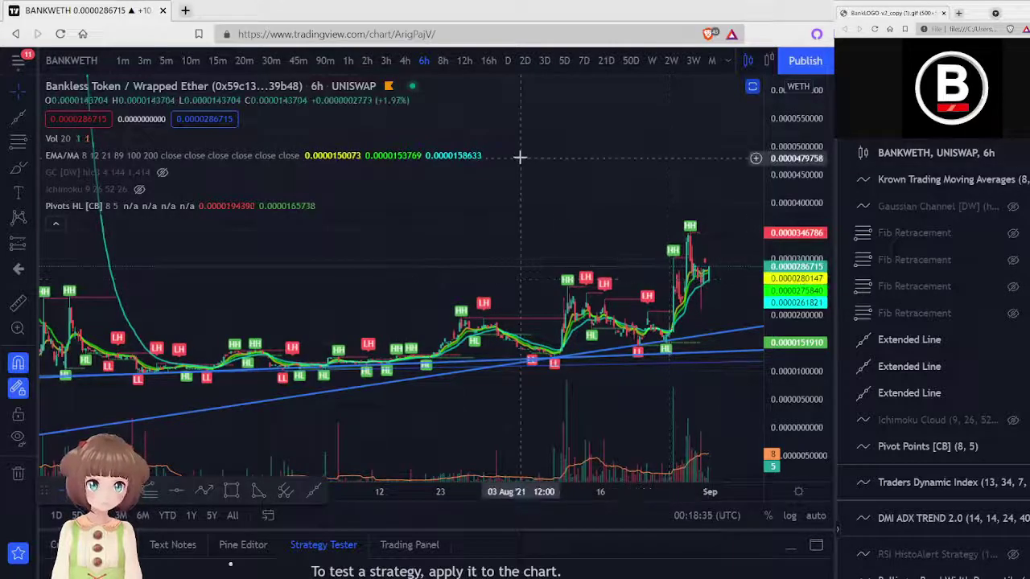
Step: Switch the chart to the daily timeframe, show the hidden July Fib Retracement, and undo the accidental shift of that drawing
click(508, 60)
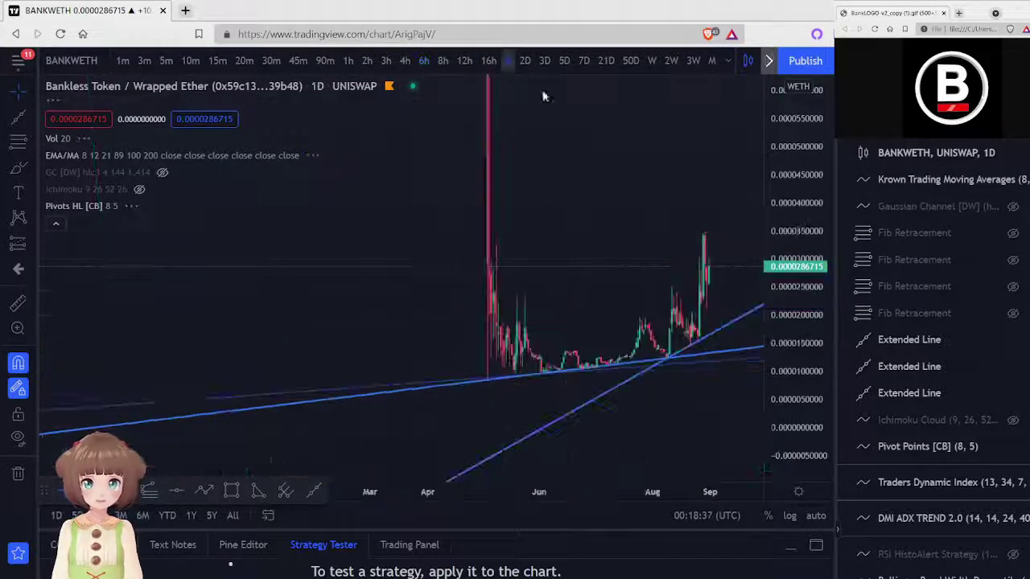
click(1012, 315)
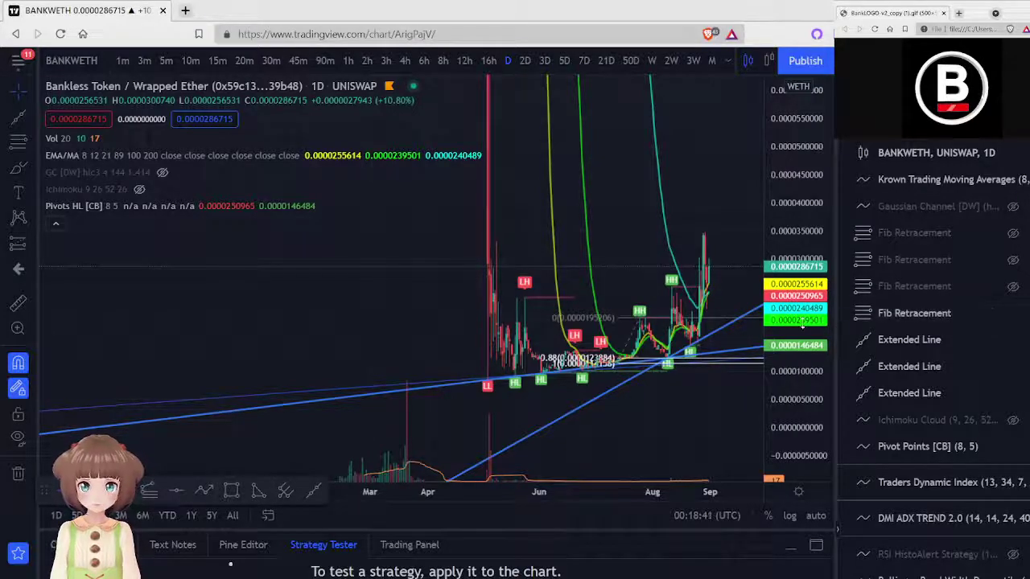
scroll(799, 322, up, 5)
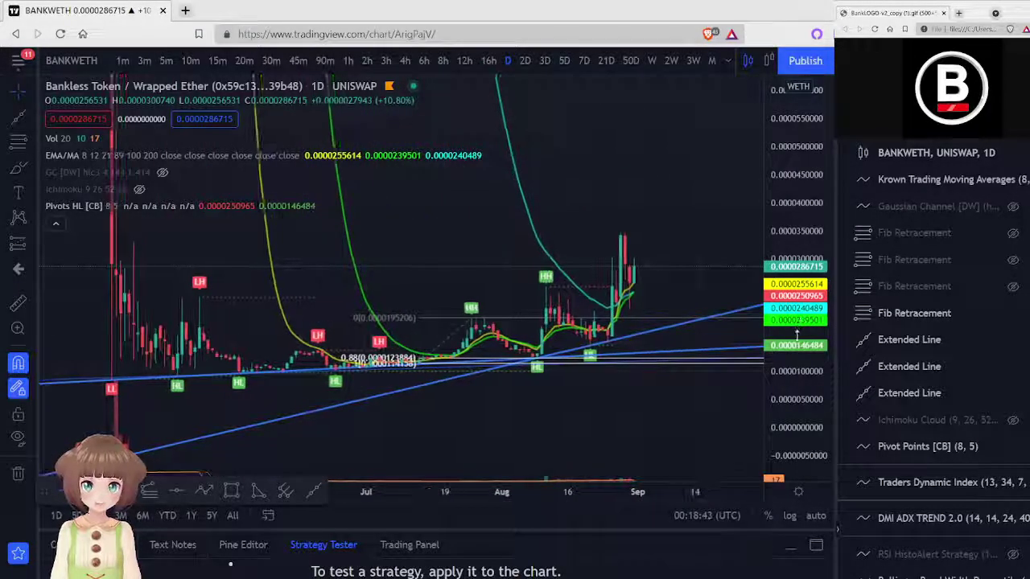
drag(797, 331, 802, 190)
drag(651, 348, 655, 283)
key(ctrl+z)
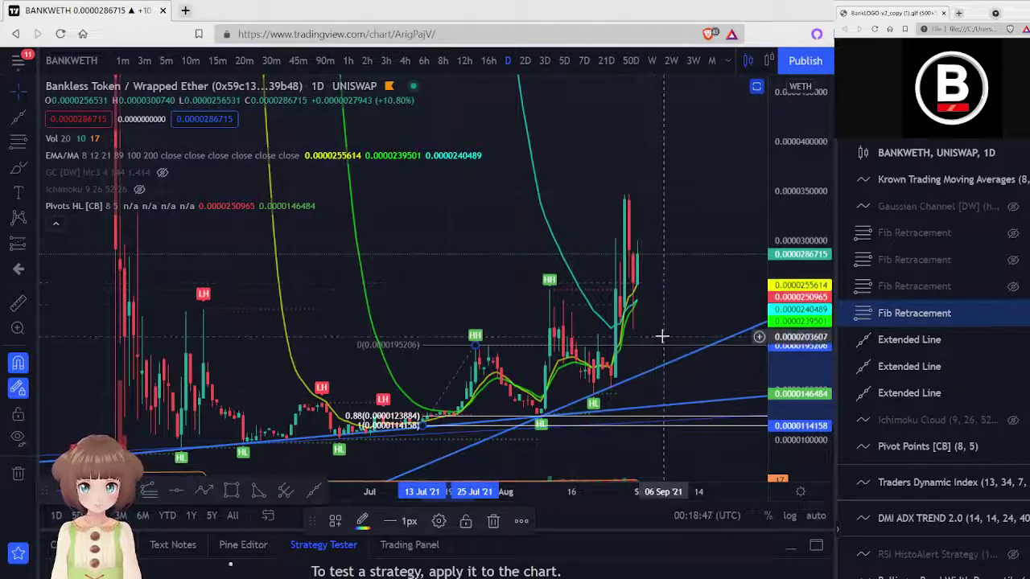
click(663, 326)
drag(663, 326, 679, 215)
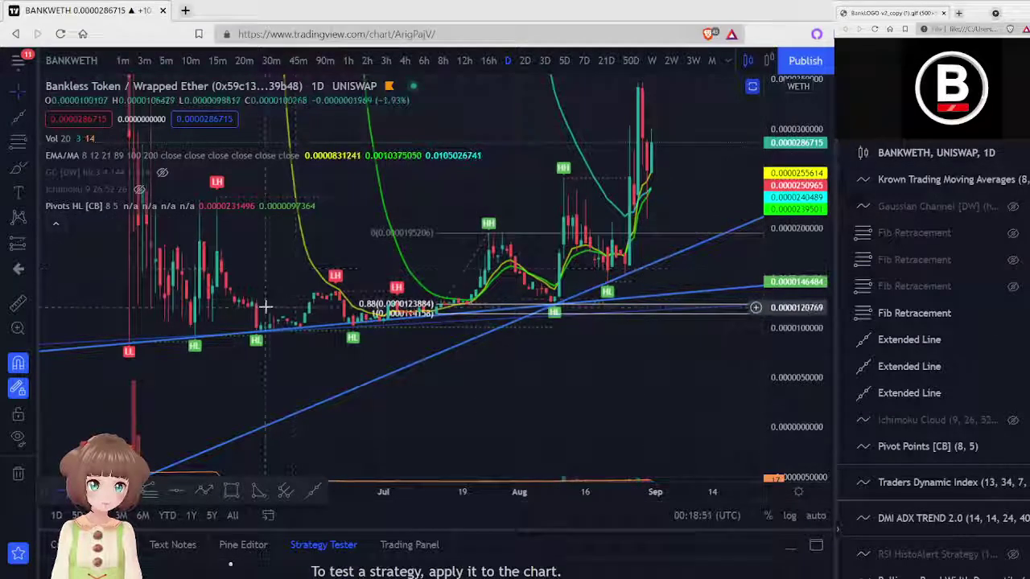
Step: Draw a Fib Retracement from the 2 June low at 0.0000097364 to the following June high at 0.0000136385, and inspect its 0.88 level
scroll(263, 307, up, 3)
scroll(264, 308, left, 10)
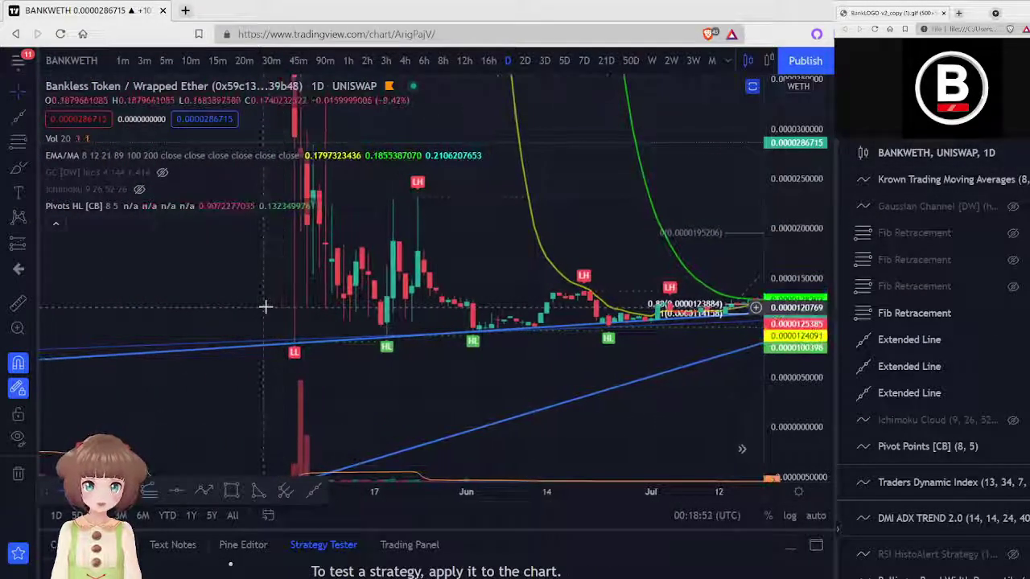
scroll(491, 358, right, 3)
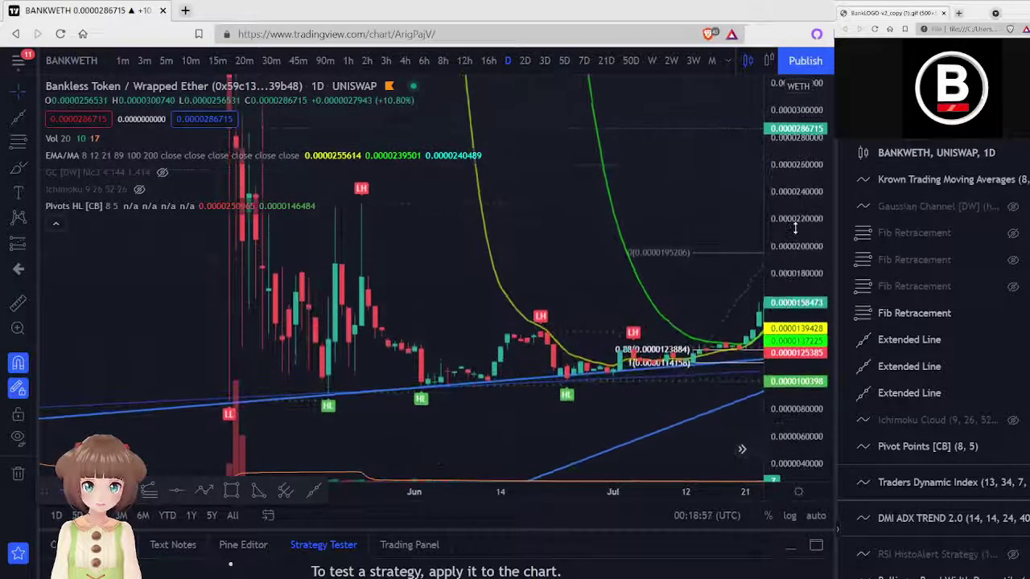
drag(528, 412, 506, 368)
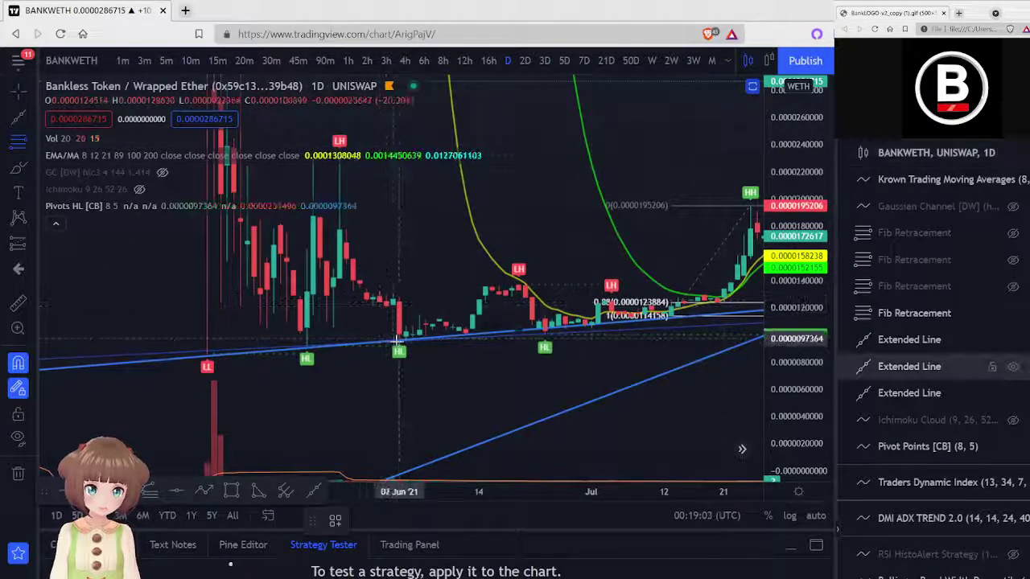
mouse_move(399, 338)
mouse_down()
mouse_move(474, 310)
mouse_move(493, 289)
mouse_move(527, 289)
mouse_up()
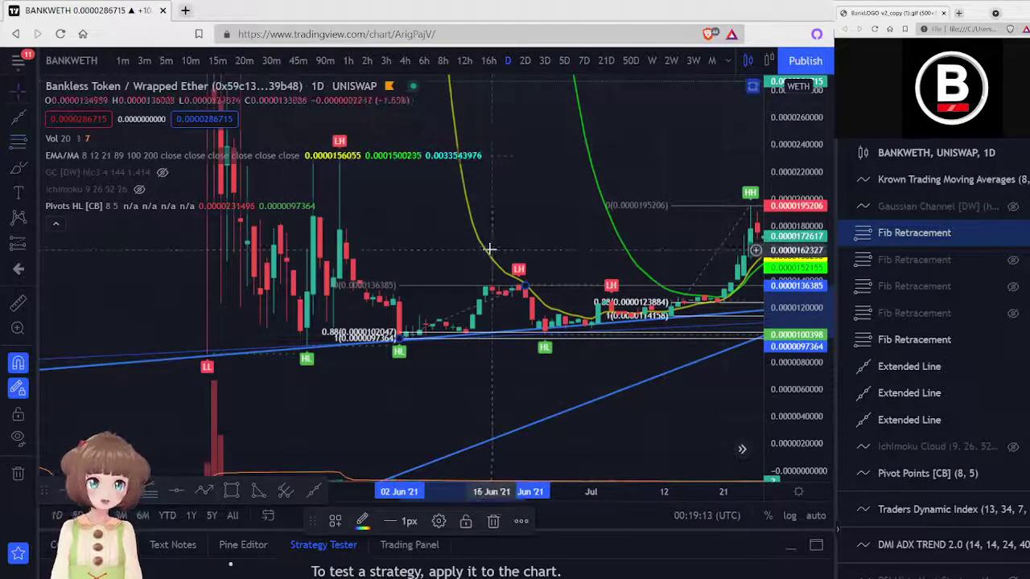
drag(793, 347, 802, 273)
drag(788, 338, 797, 217)
drag(592, 273, 610, 144)
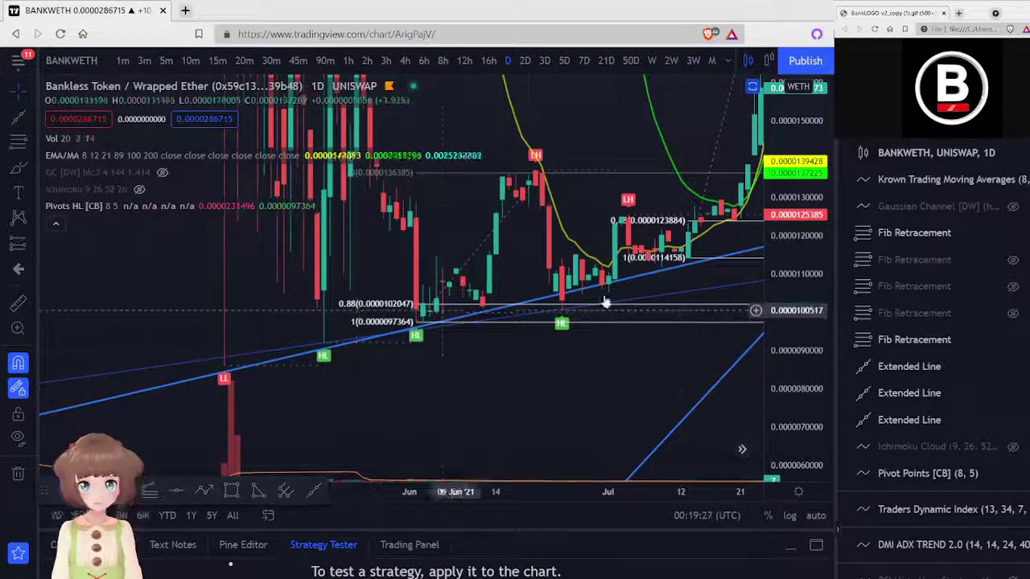
Step: Draw a descending trend line along the early-July highs, from about 0.0000128 down to about 0.0000110 on 21 July
scroll(812, 247, up, 3)
drag(788, 247, 788, 229)
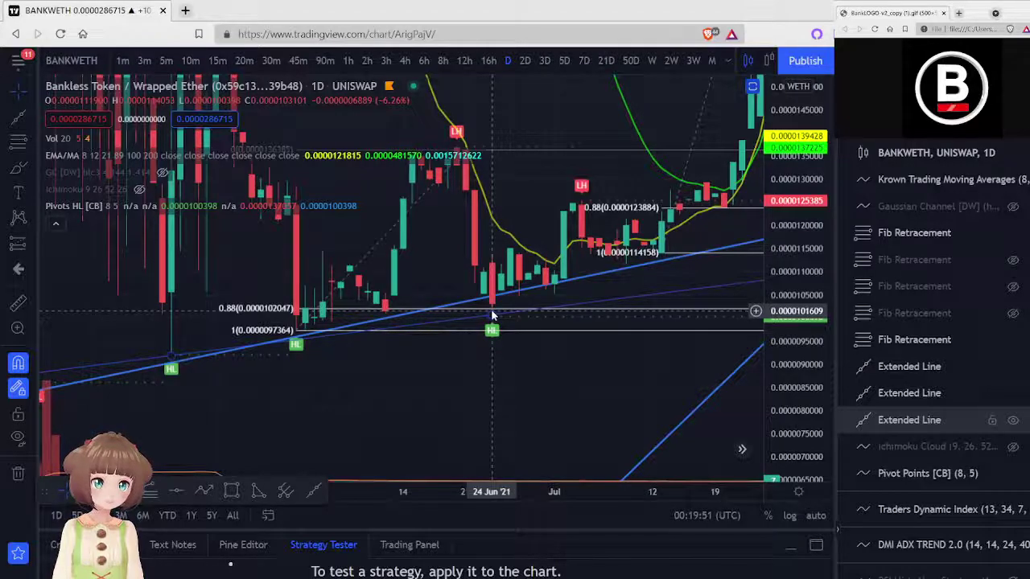
scroll(492, 316, right, 5)
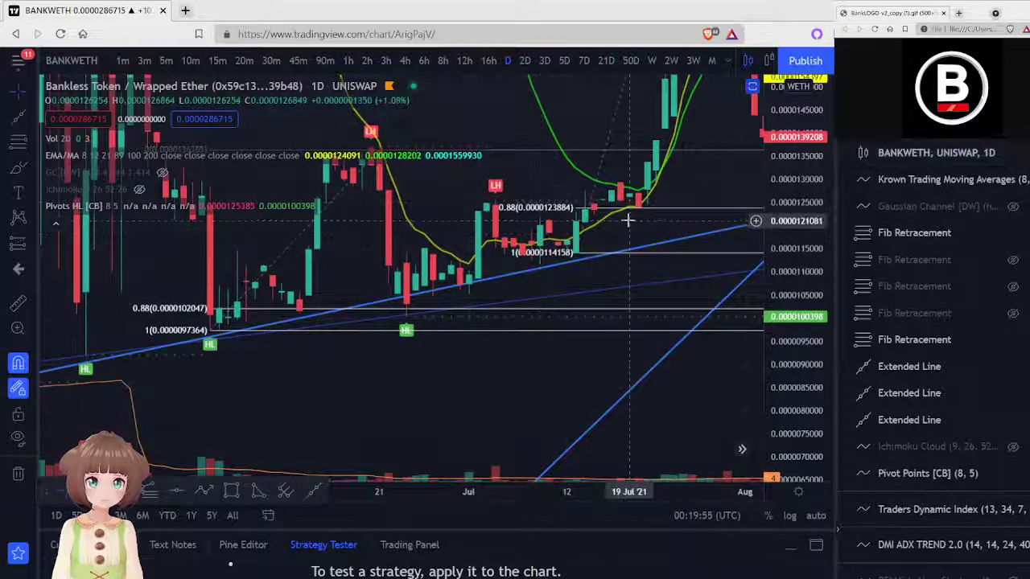
scroll(628, 218, up, 5)
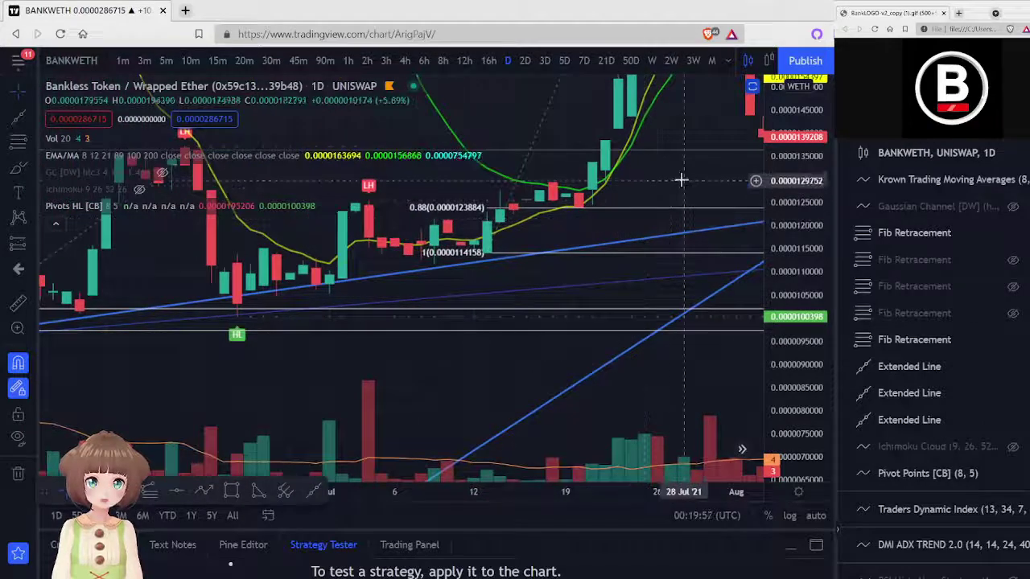
drag(681, 180, 525, 310)
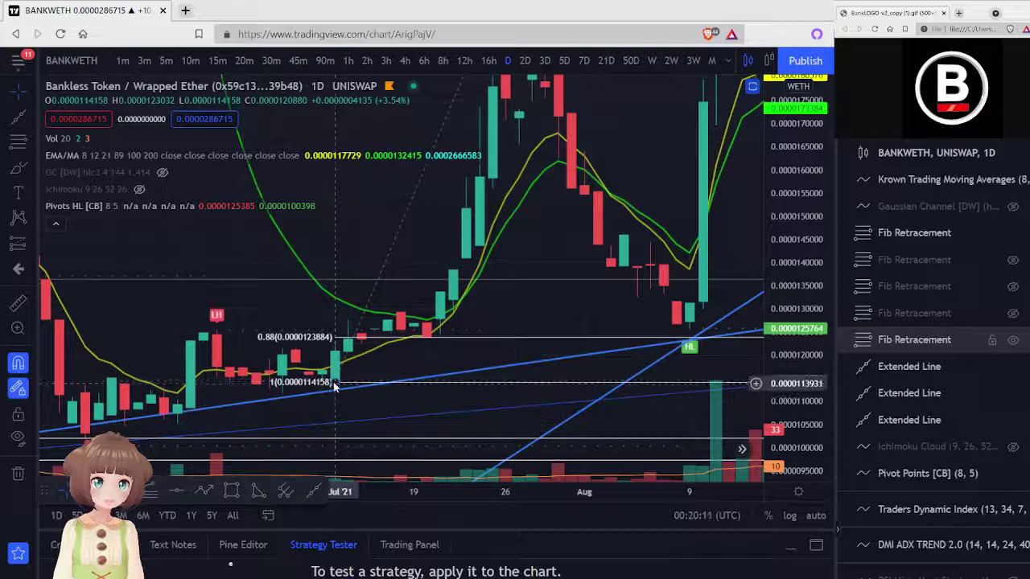
click(29, 119)
click(90, 115)
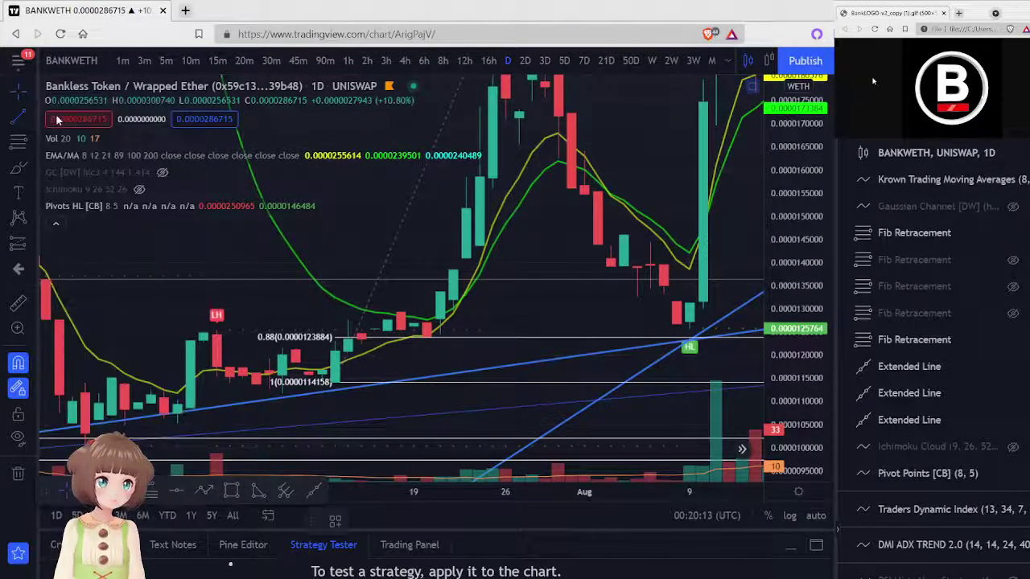
click(182, 315)
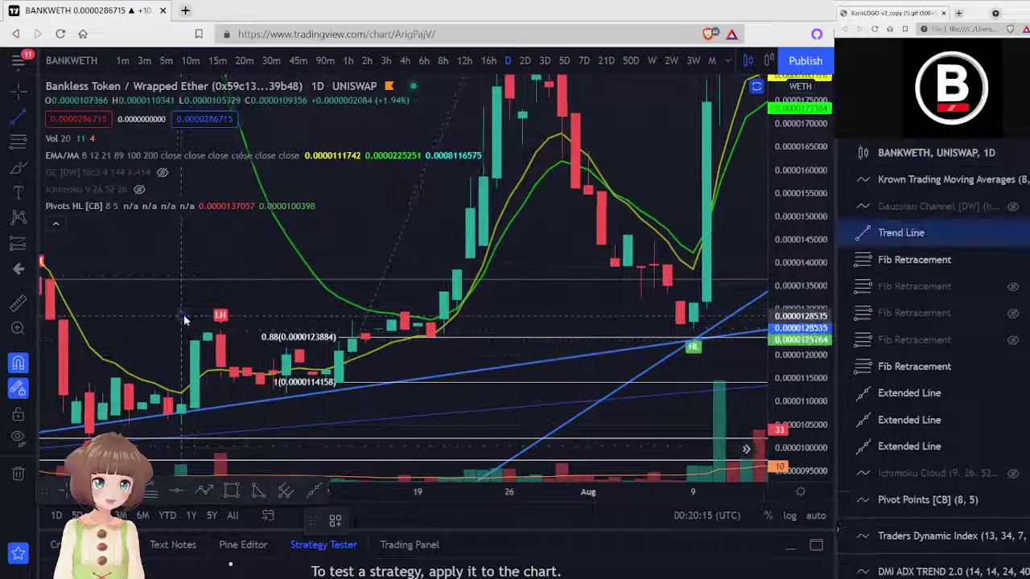
click(445, 397)
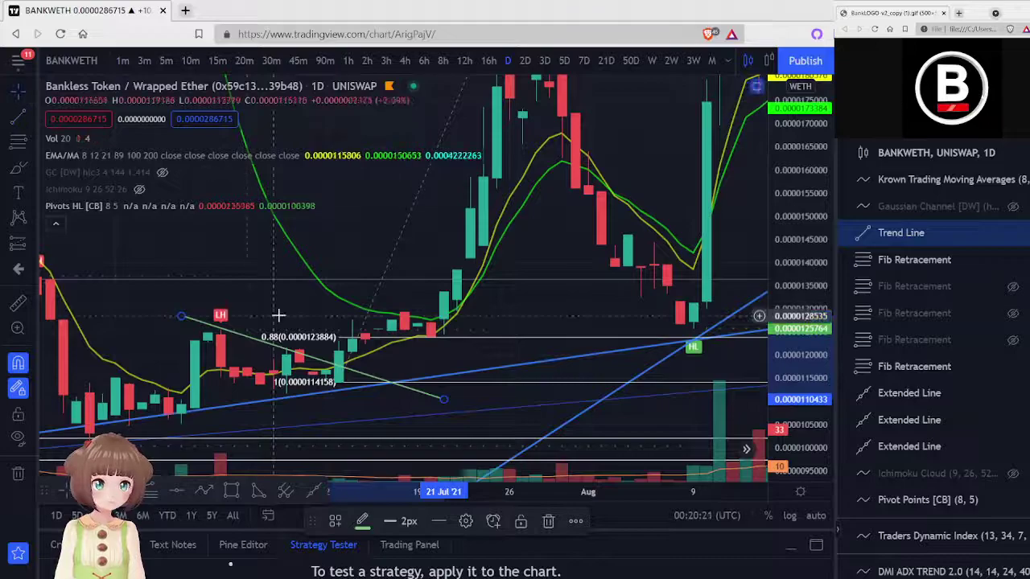
drag(275, 351, 273, 351)
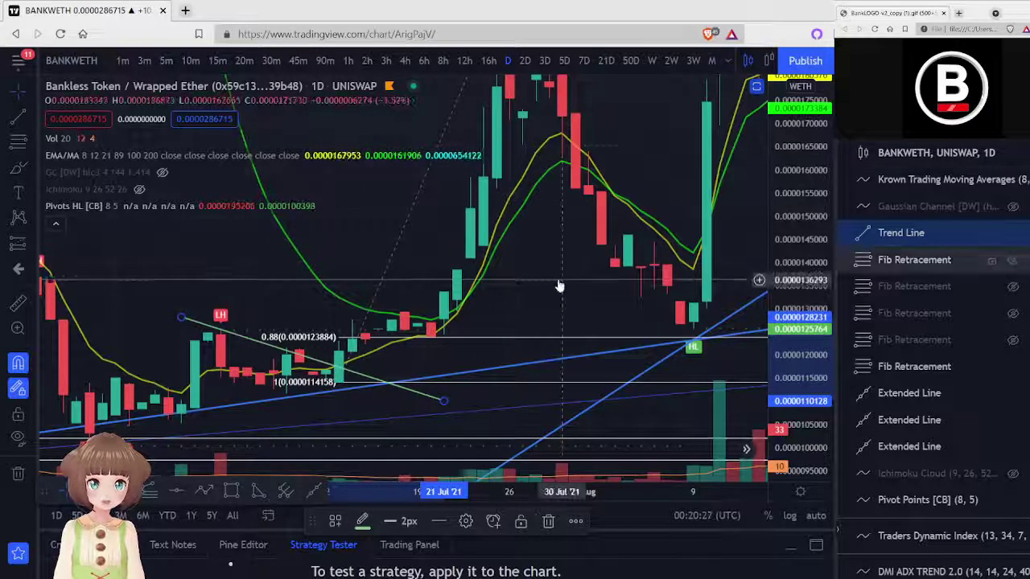
Step: Inspect the 9 August low and the volume that follows it, and collapse the chart's indicator legend
drag(598, 300, 450, 314)
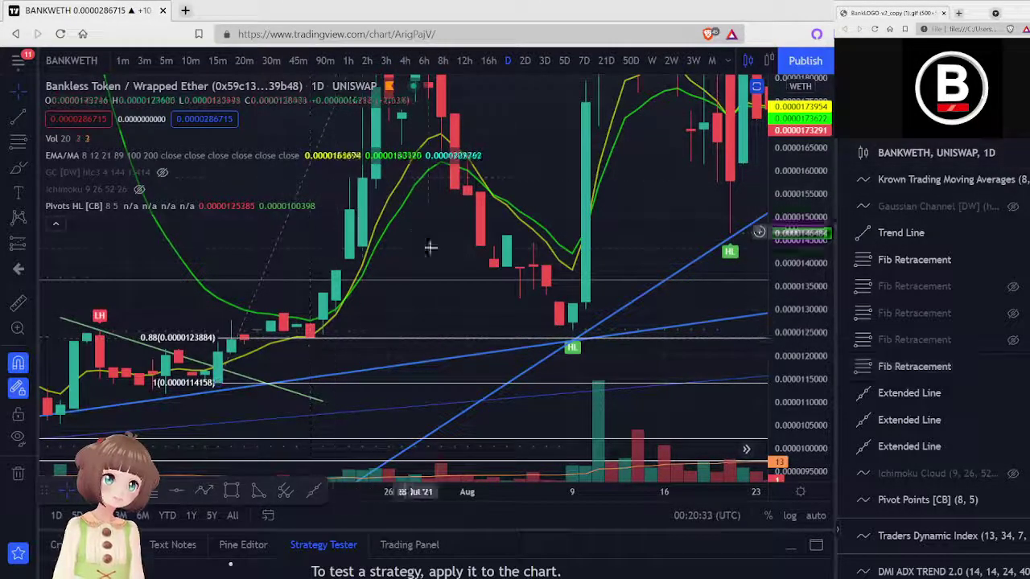
scroll(573, 346, right, 3)
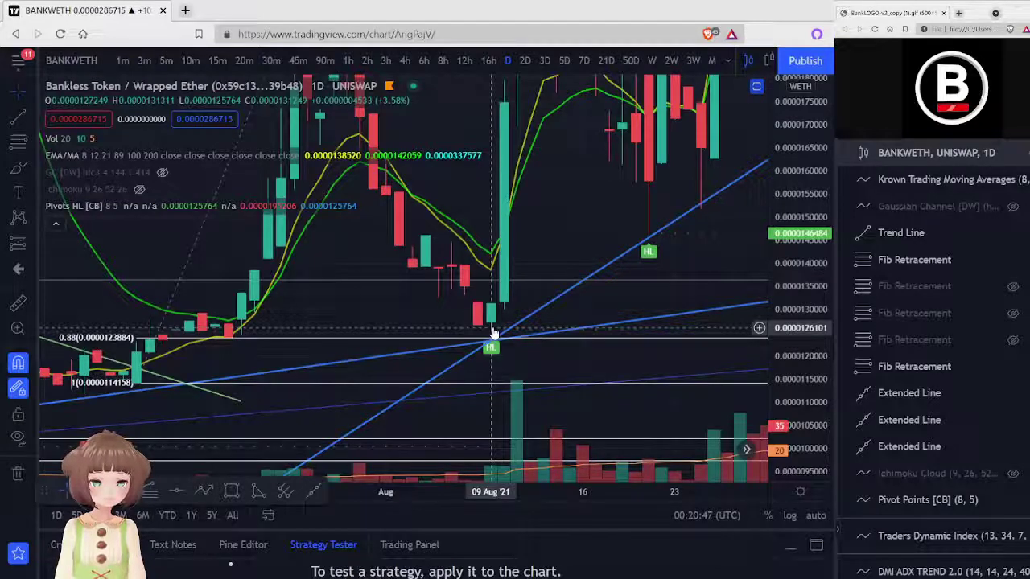
scroll(491, 329, up, 2)
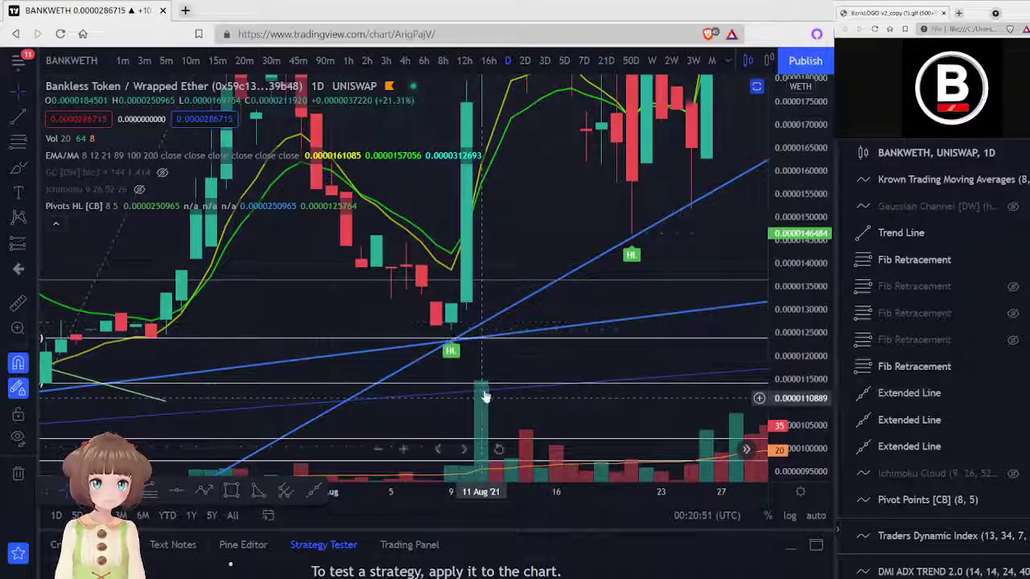
scroll(485, 237, up, 1)
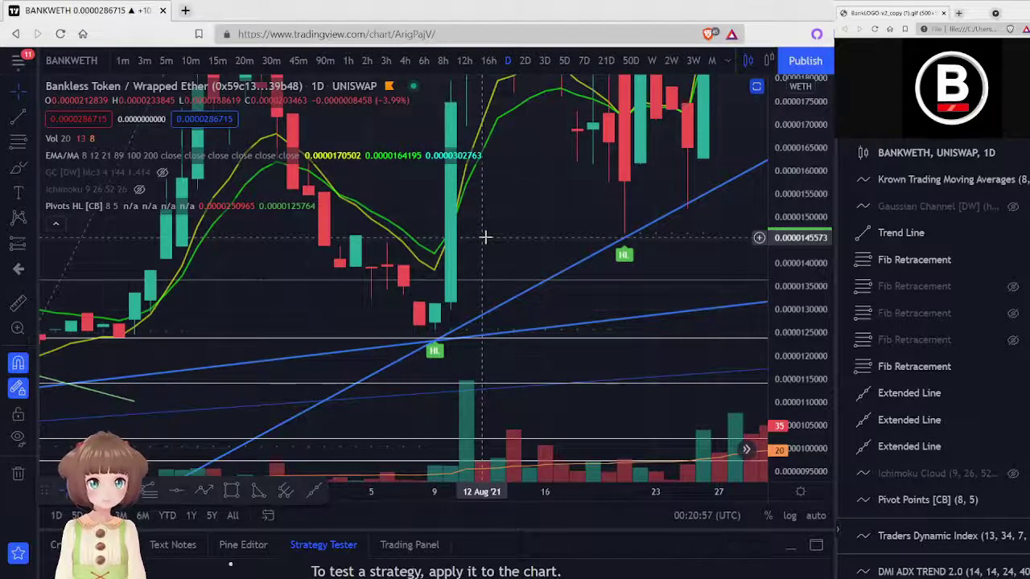
click(55, 223)
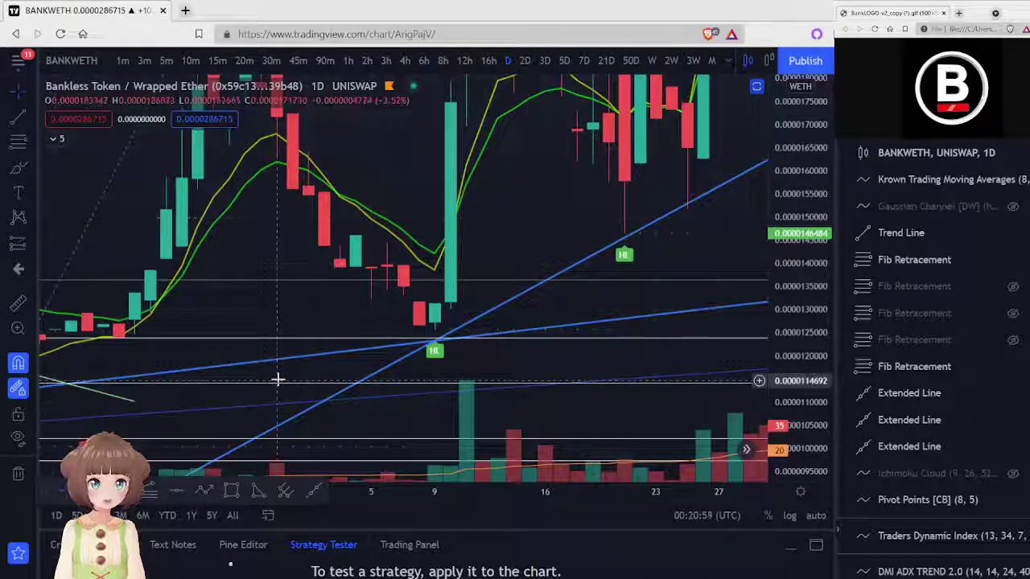
Step: Show the hidden Fib Retracement of the 9 to 11 August swing and examine the 21 August low against its 0.786 level
scroll(666, 260, up, 2)
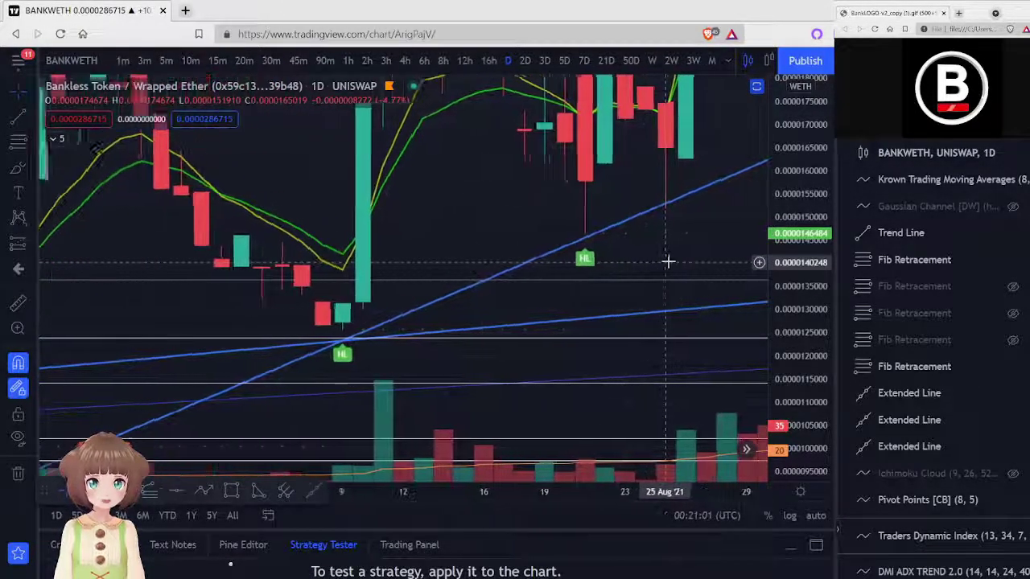
drag(723, 274, 680, 285)
drag(804, 141, 806, 321)
drag(804, 230, 804, 217)
drag(731, 258, 740, 219)
click(1012, 340)
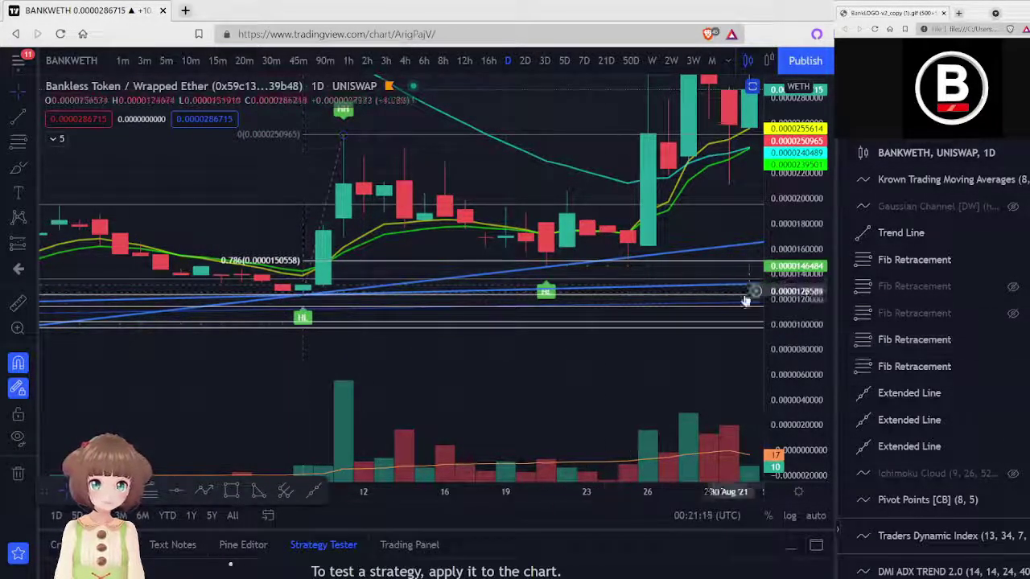
drag(785, 316, 785, 274)
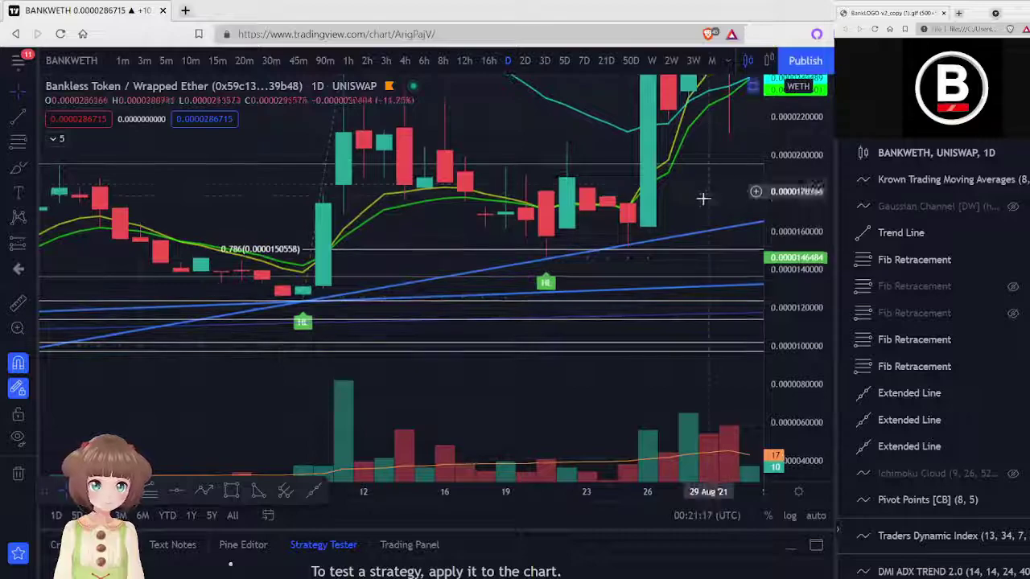
drag(690, 206, 650, 245)
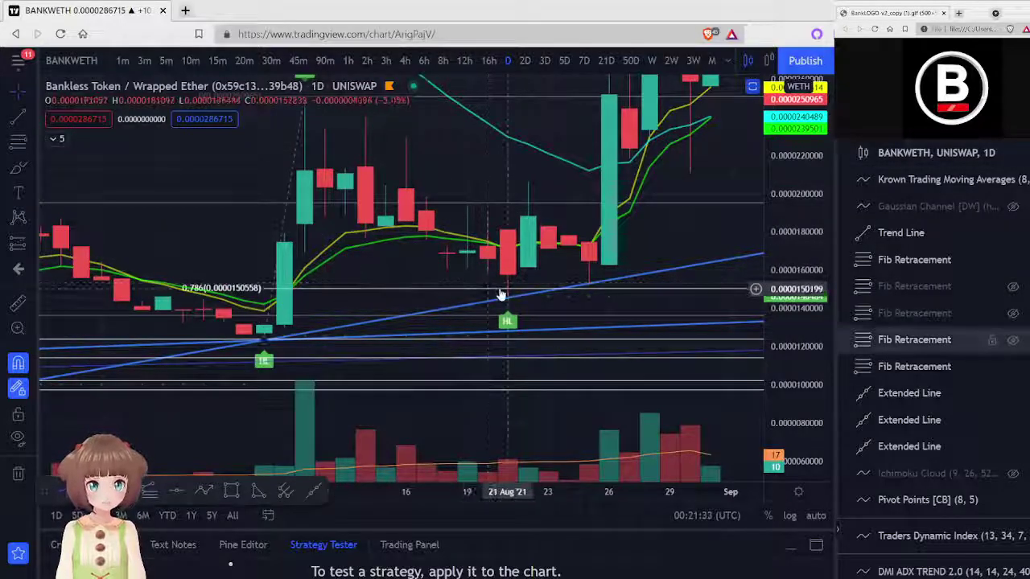
drag(499, 292, 449, 288)
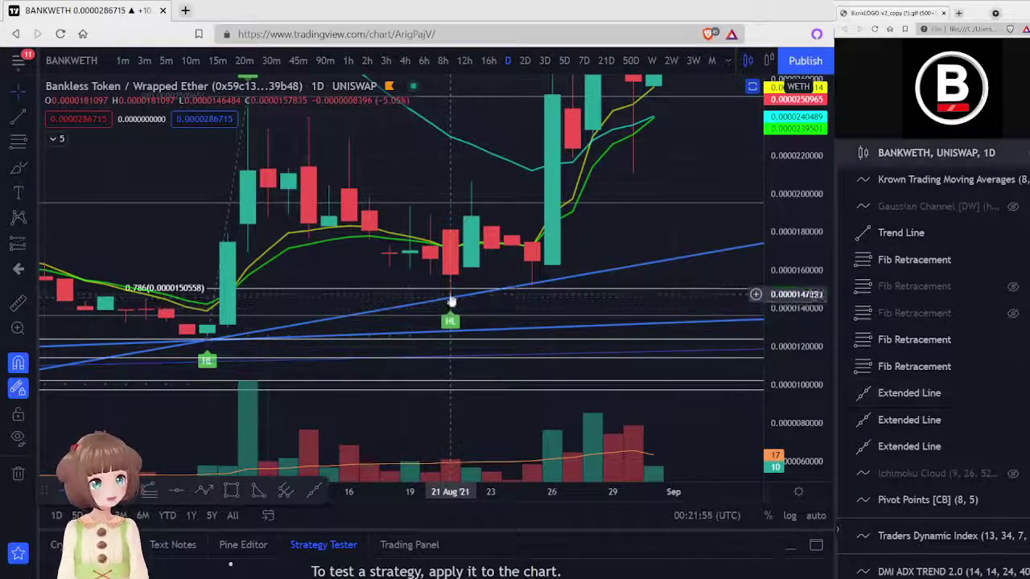
scroll(450, 300, right, 5)
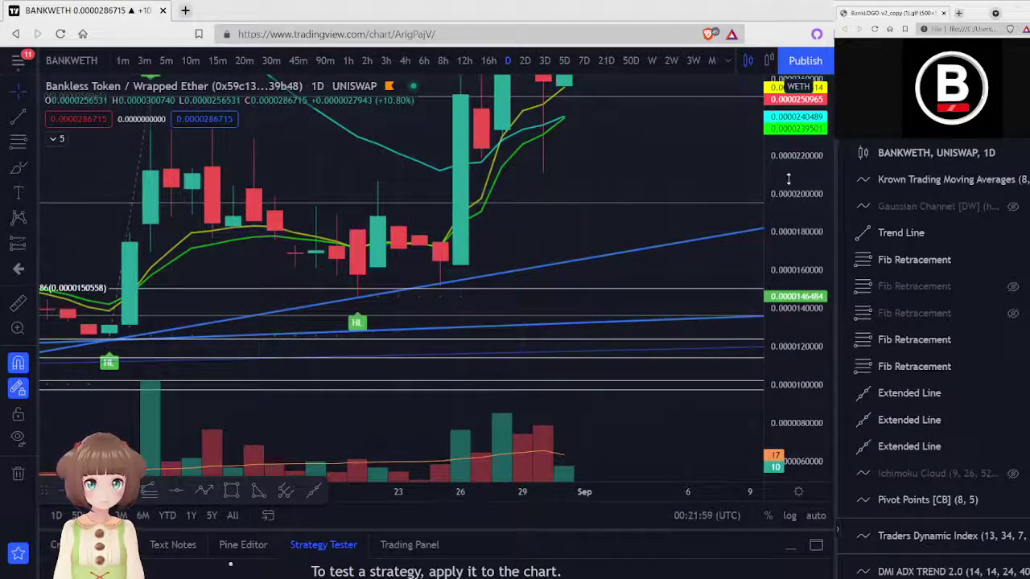
Step: Show the hidden Fib Retracement of the late-August rally and examine the 30 August wick against its 0.618 level and the EMAs
drag(646, 180, 611, 252)
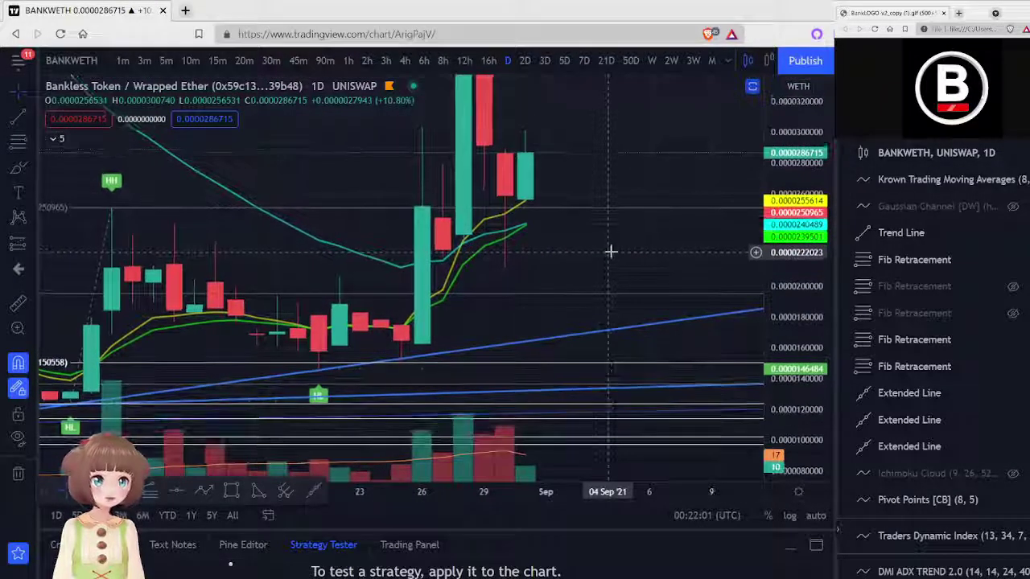
click(1013, 319)
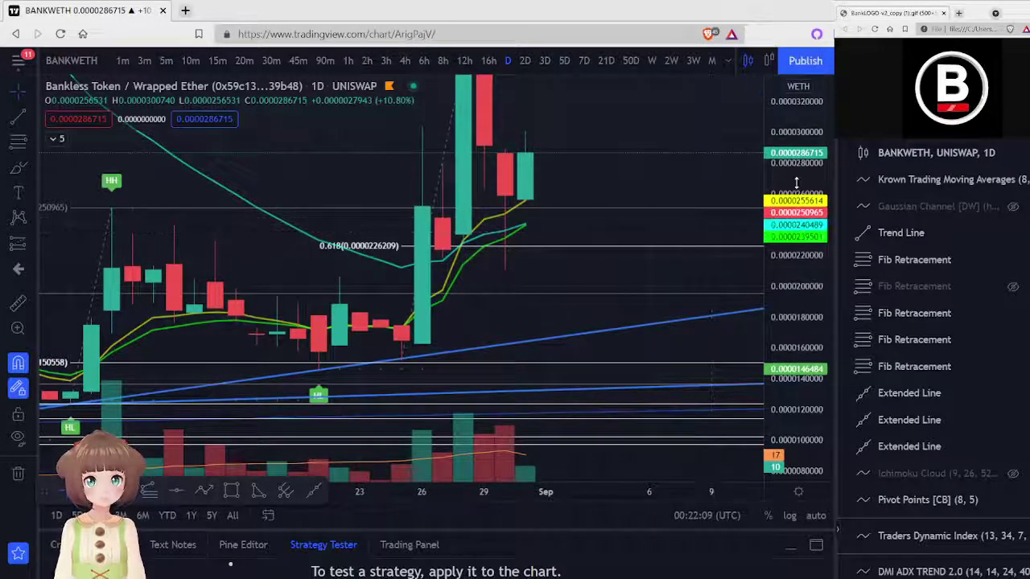
drag(795, 183, 813, 281)
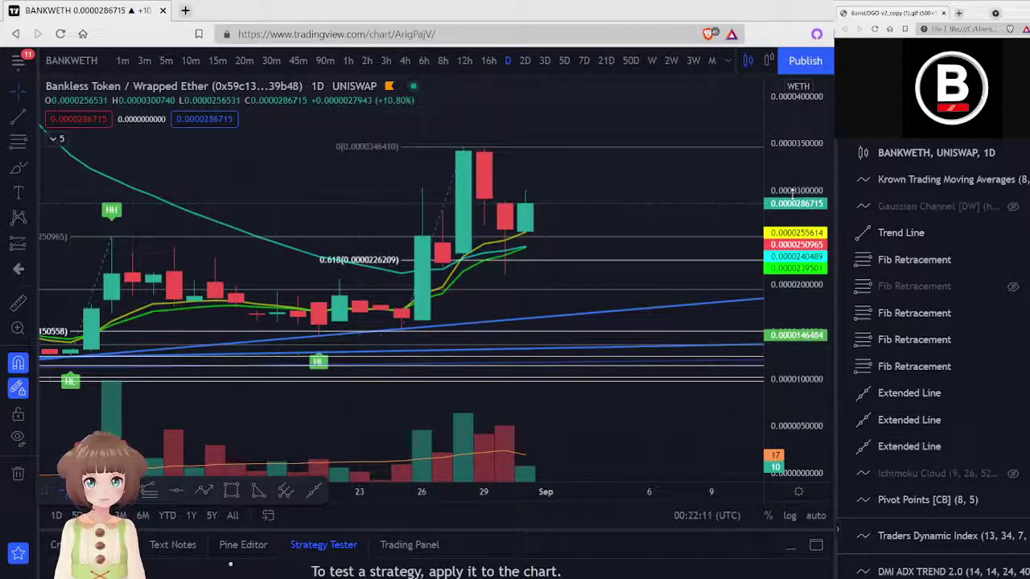
drag(792, 193, 798, 211)
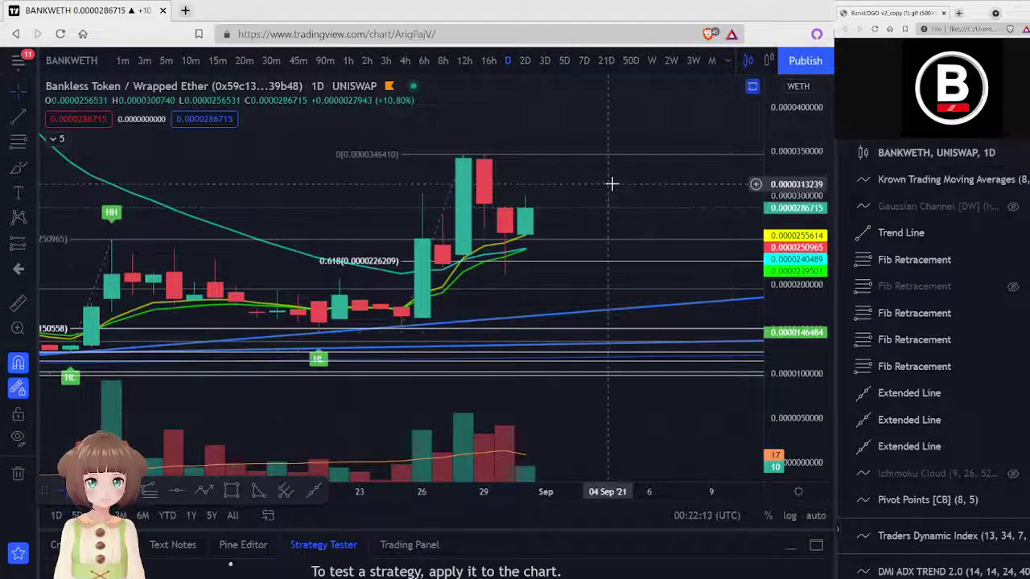
drag(611, 184, 584, 239)
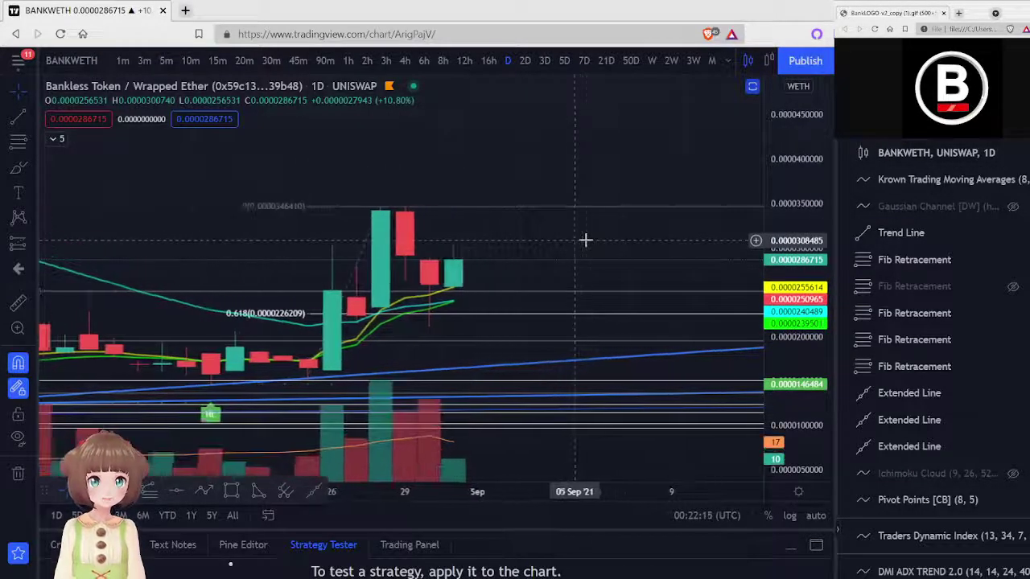
scroll(585, 239, left, 5)
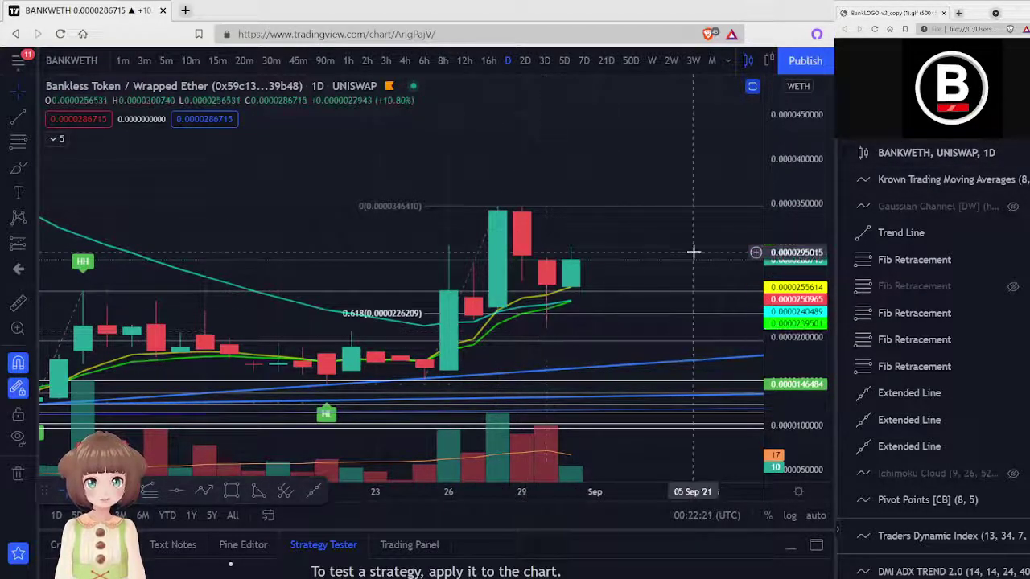
drag(795, 277, 794, 222)
scroll(794, 177, up, 1)
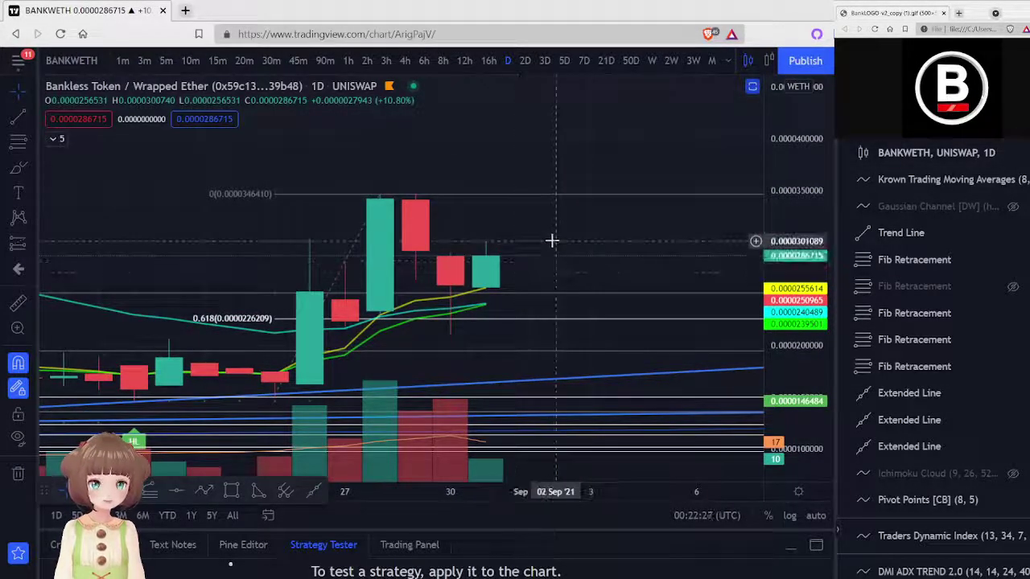
drag(551, 239, 616, 156)
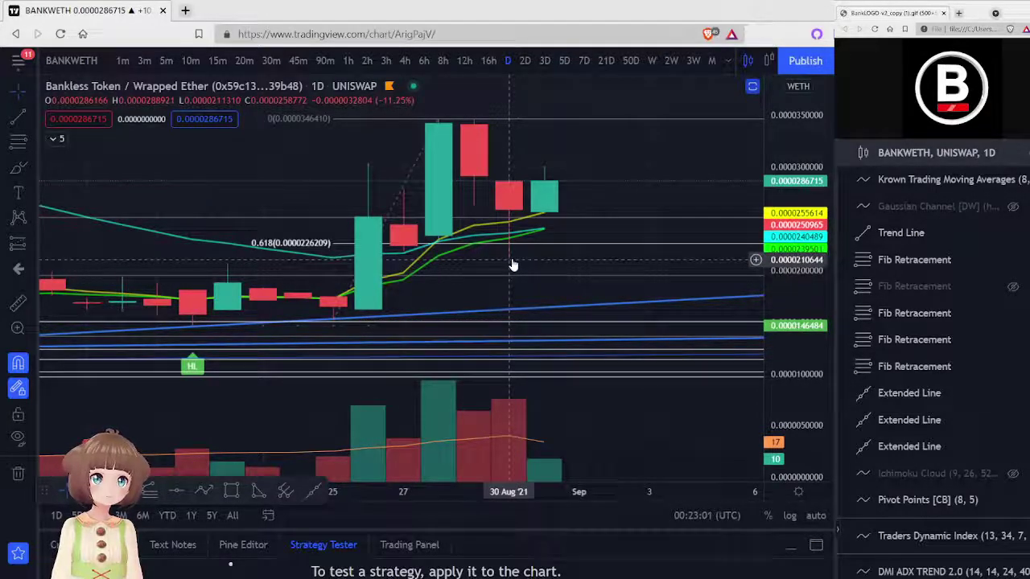
drag(646, 168, 631, 192)
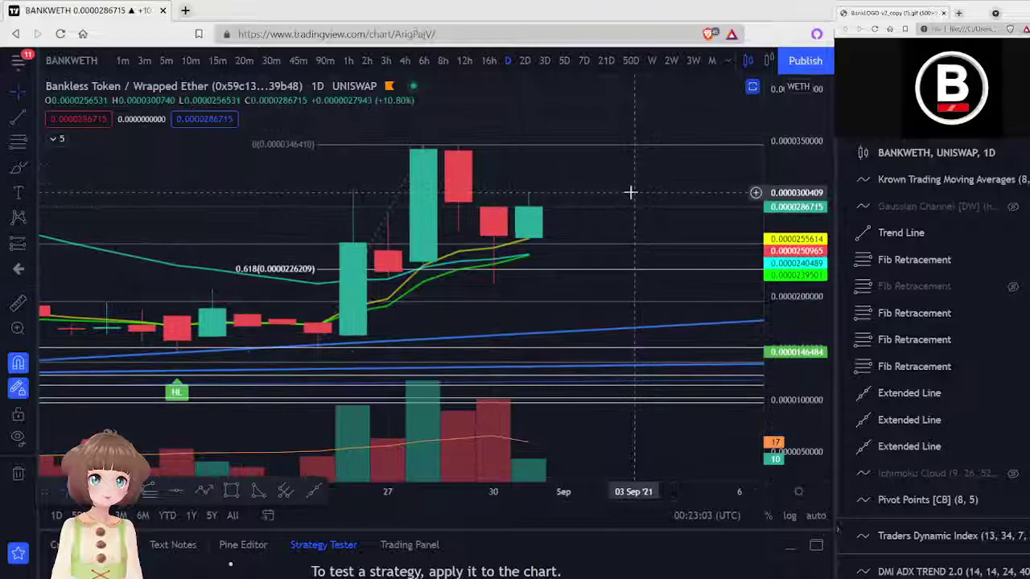
drag(784, 170, 793, 235)
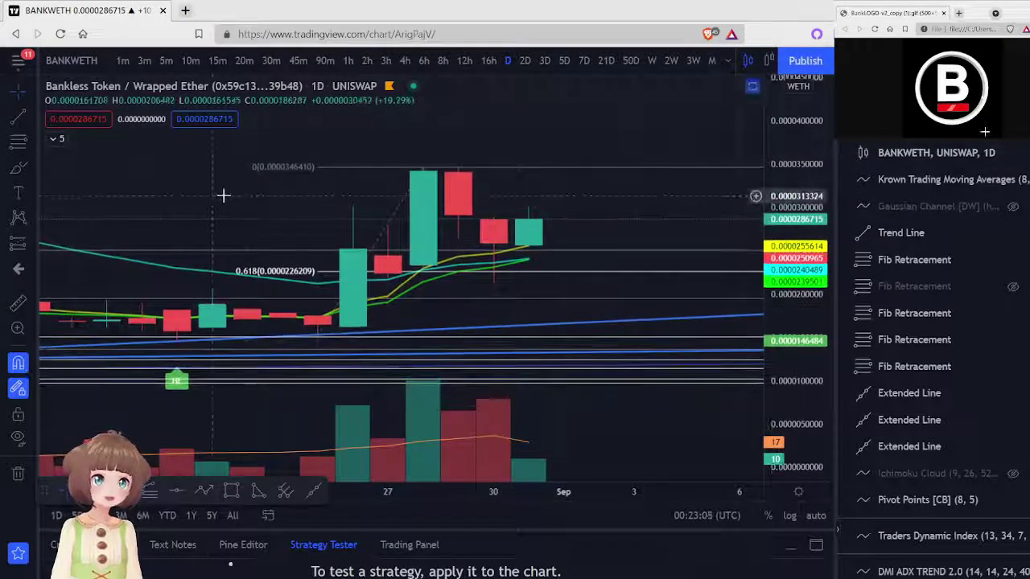
Step: Draw a Trend-Based Fib Extension from the 25 August low at 0.0000151910 to the 28 August high at 0.0000346410 and the 30 August low at 0.0000211310
click(34, 142)
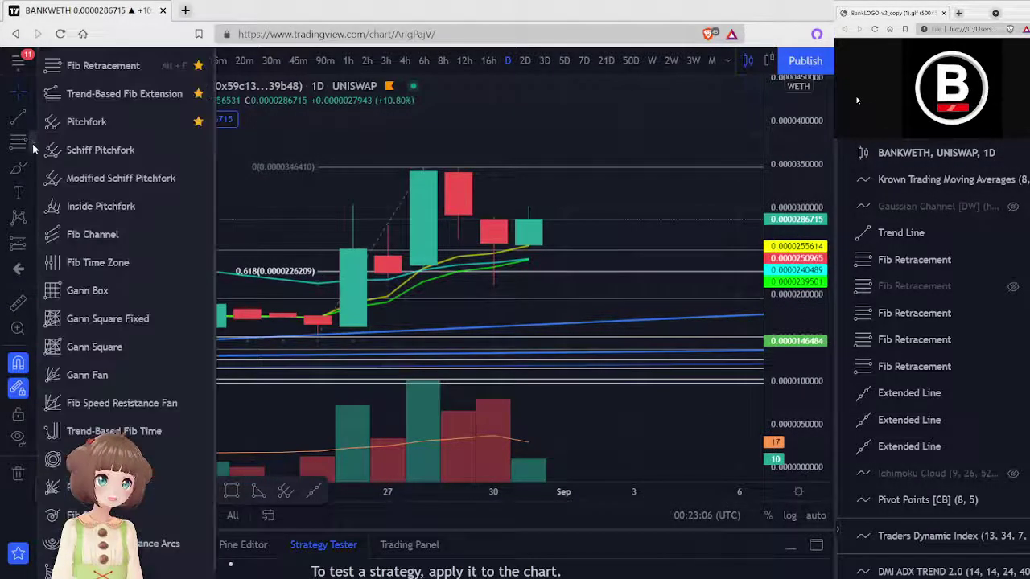
click(71, 96)
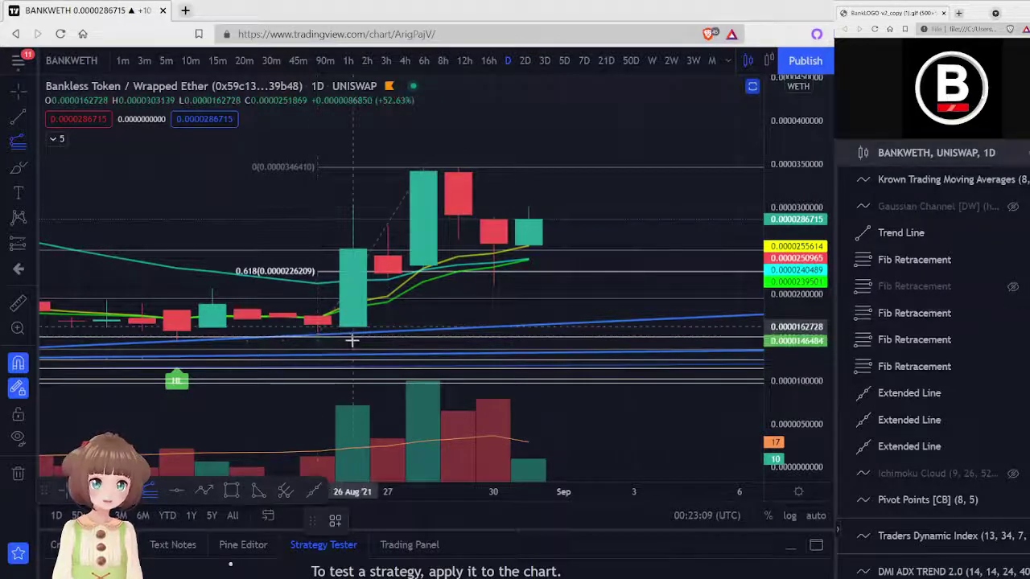
click(318, 341)
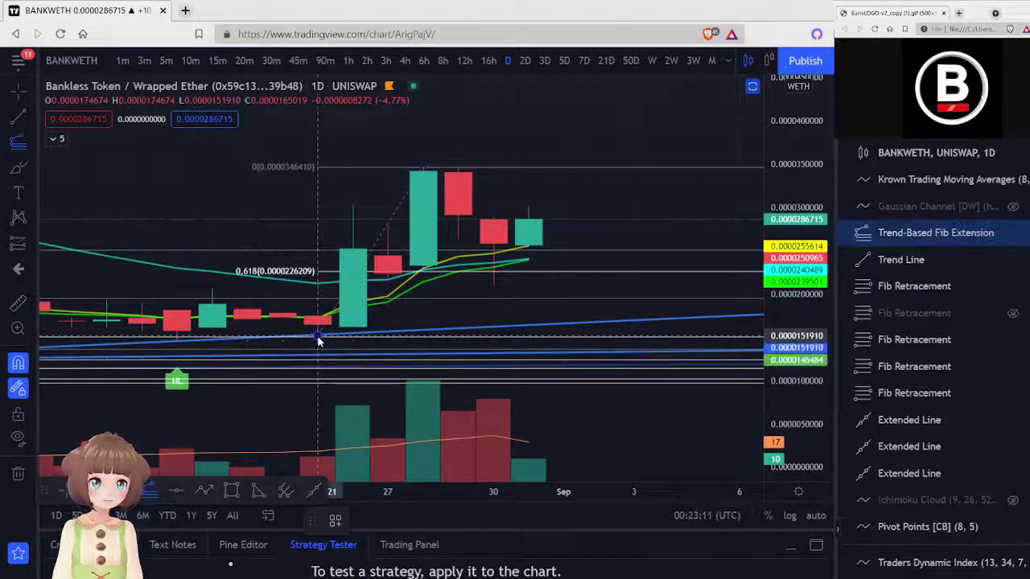
click(424, 168)
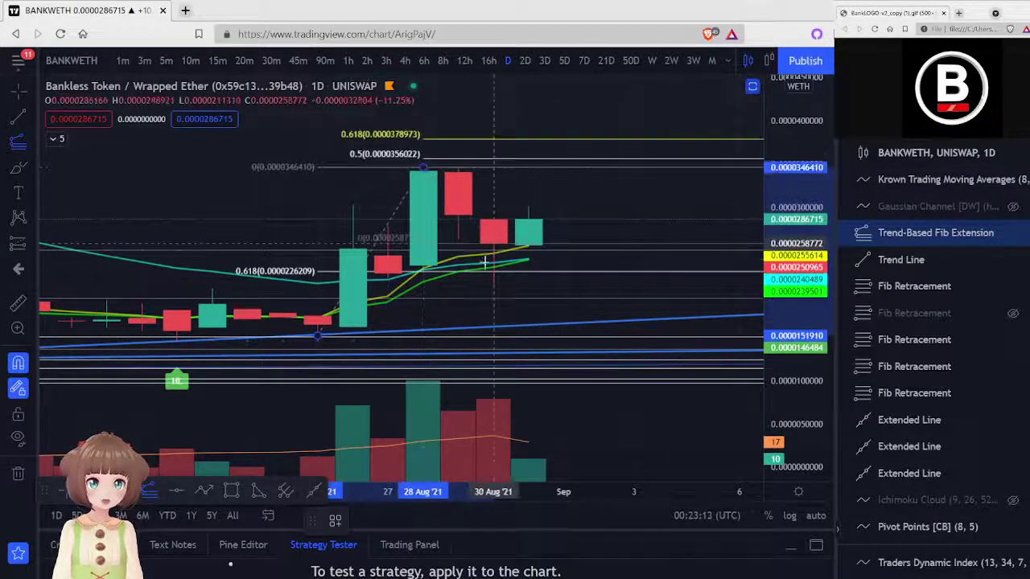
click(494, 285)
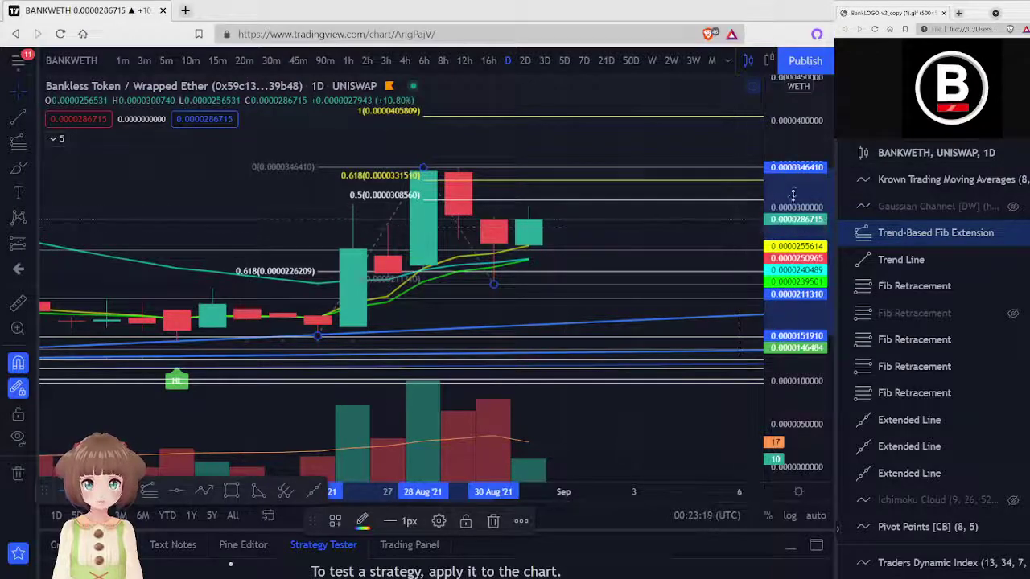
drag(793, 179, 793, 208)
drag(676, 221, 639, 274)
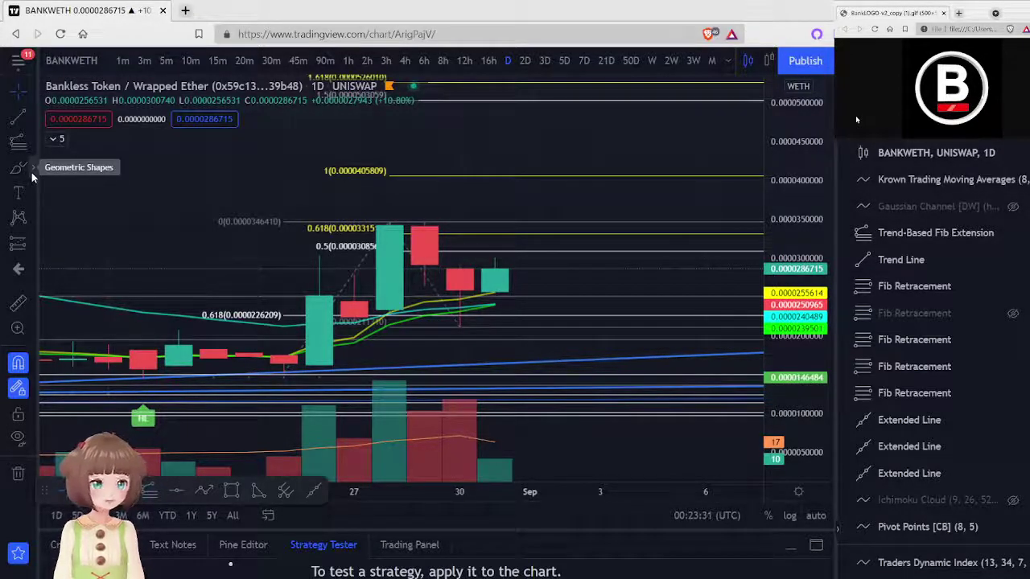
Step: Draw an ellipse from the 31 August high to 2 September, marking the target area around the 0.5 and 0.618 extension levels
click(32, 174)
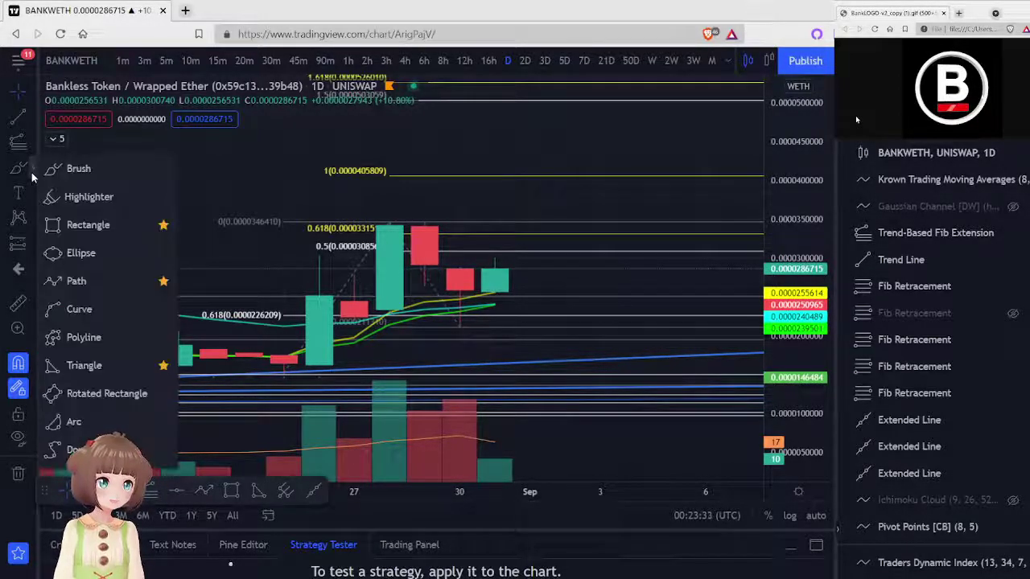
click(64, 254)
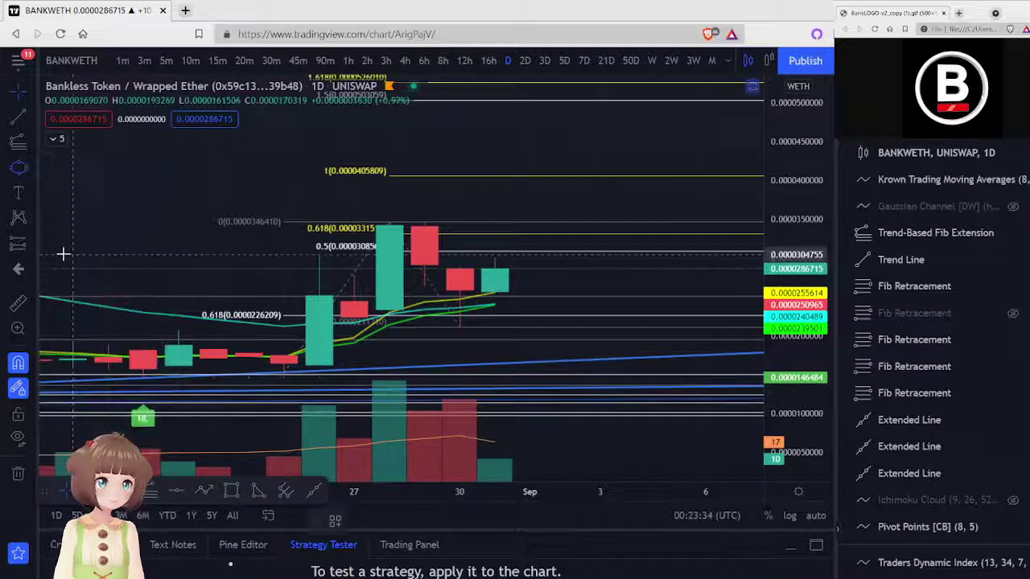
click(507, 232)
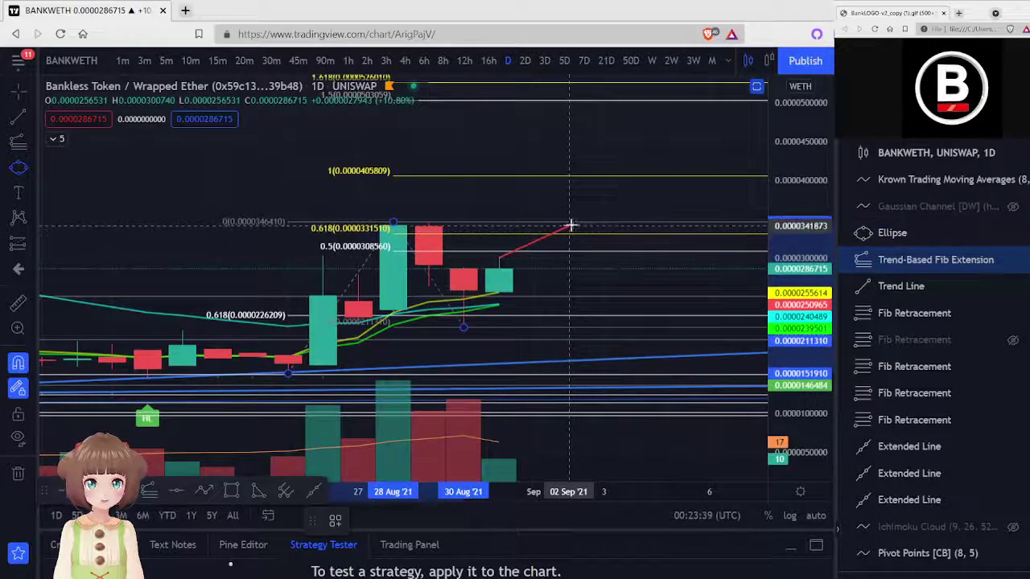
click(570, 227)
click(537, 211)
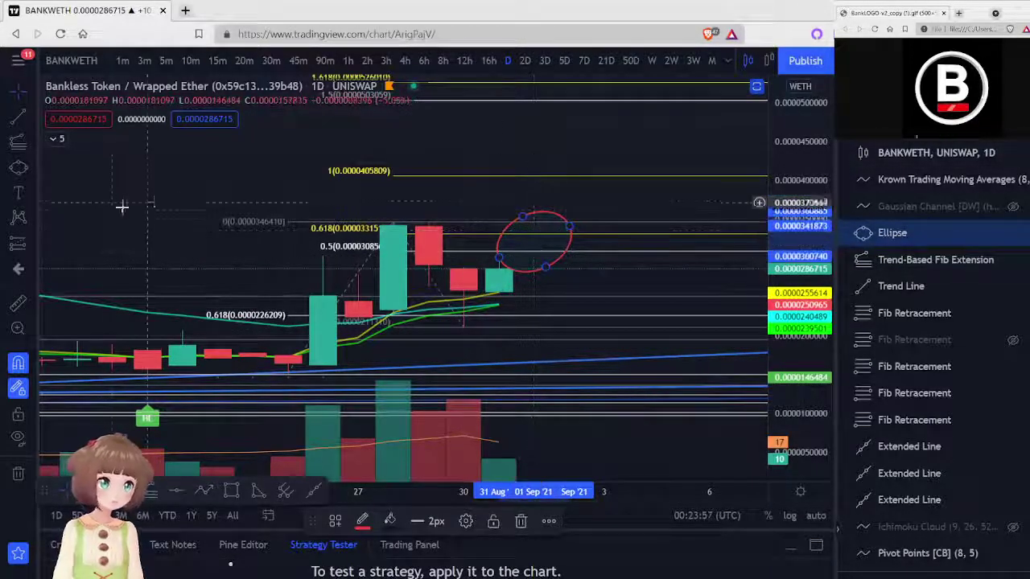
Step: Measure the percentage move from the 30 August low to the extension's 0.618 and 1 levels, and examine the higher extension levels
click(19, 304)
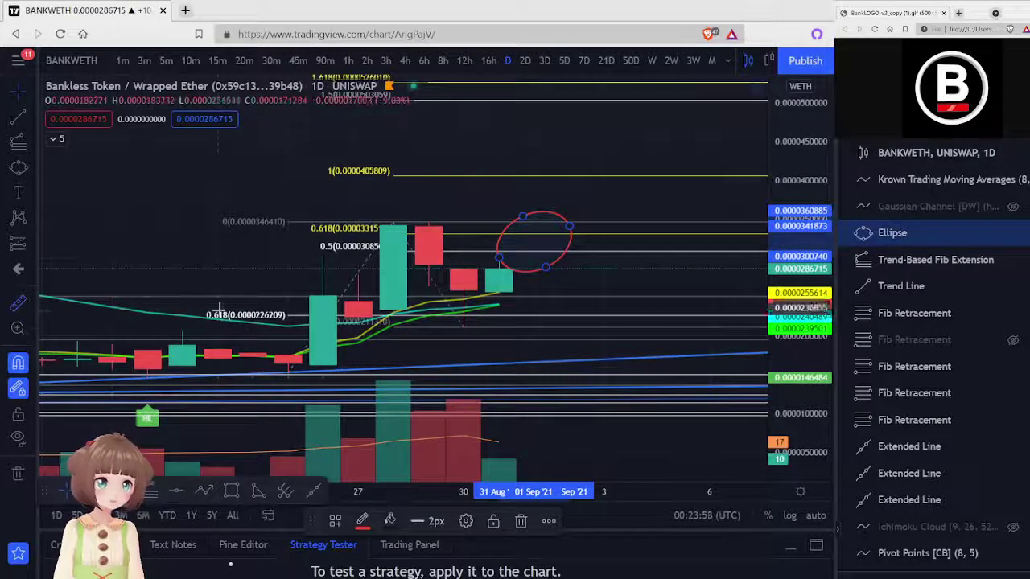
click(465, 327)
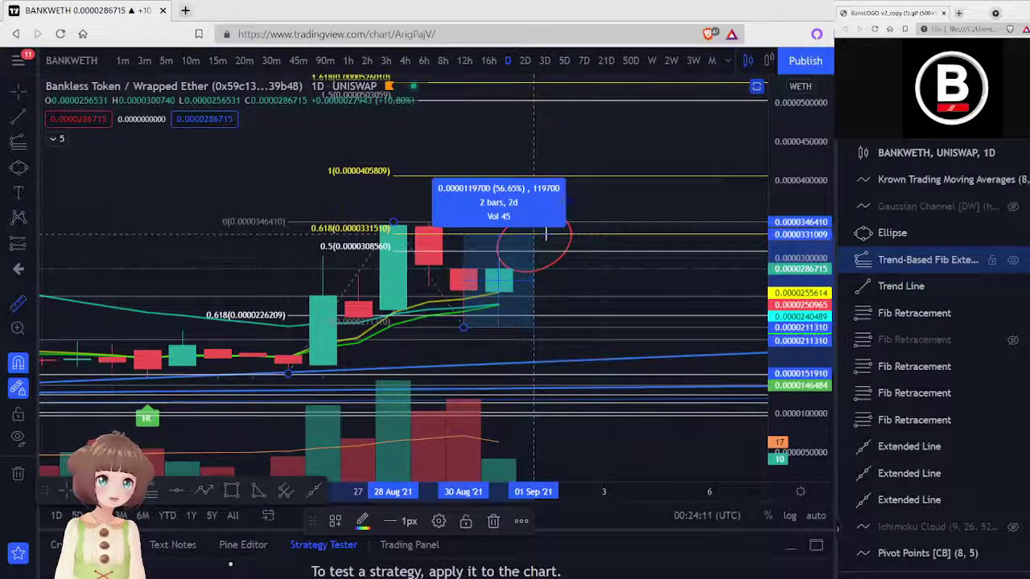
click(562, 175)
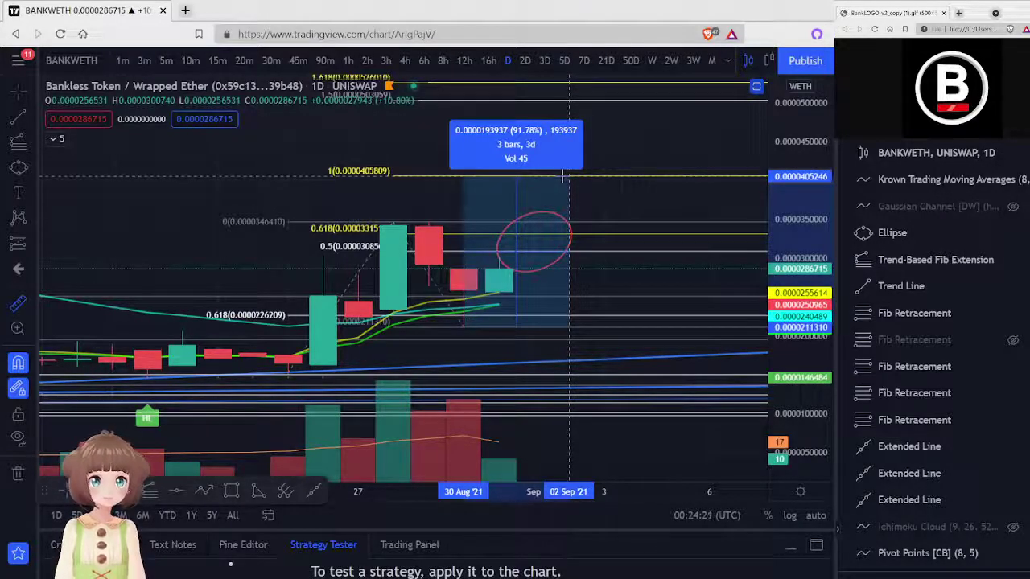
click(561, 175)
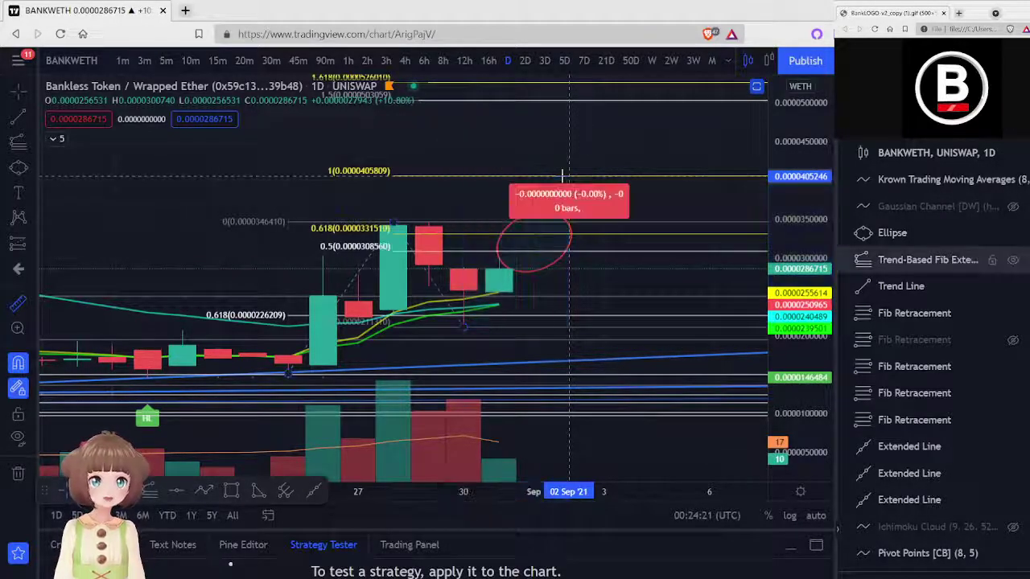
click(263, 160)
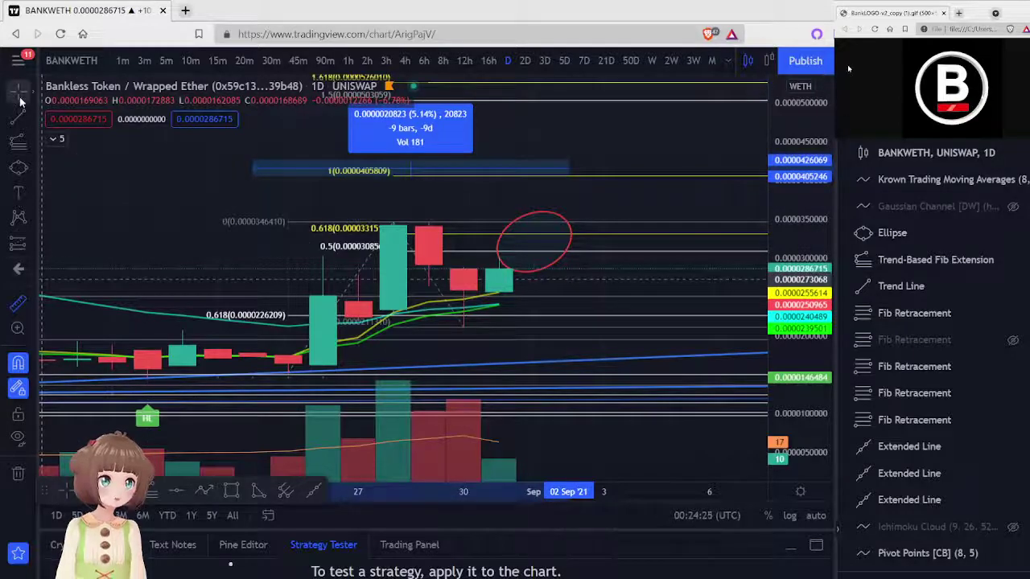
click(526, 177)
drag(628, 137, 619, 216)
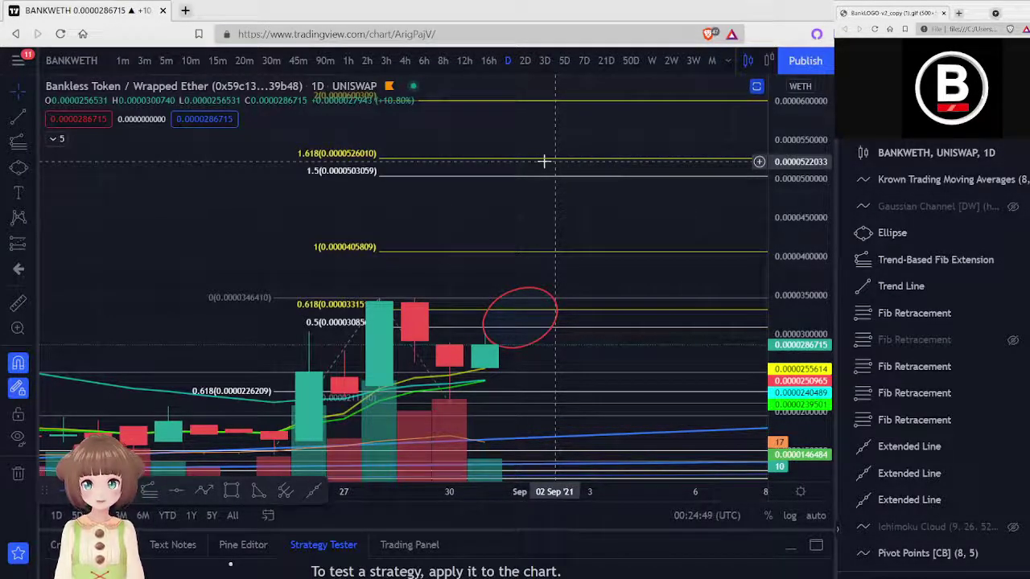
Step: Show the hidden Fib Retracement of the 30 to 31 August swing and switch the chart to the 6-hour timeframe
click(1012, 340)
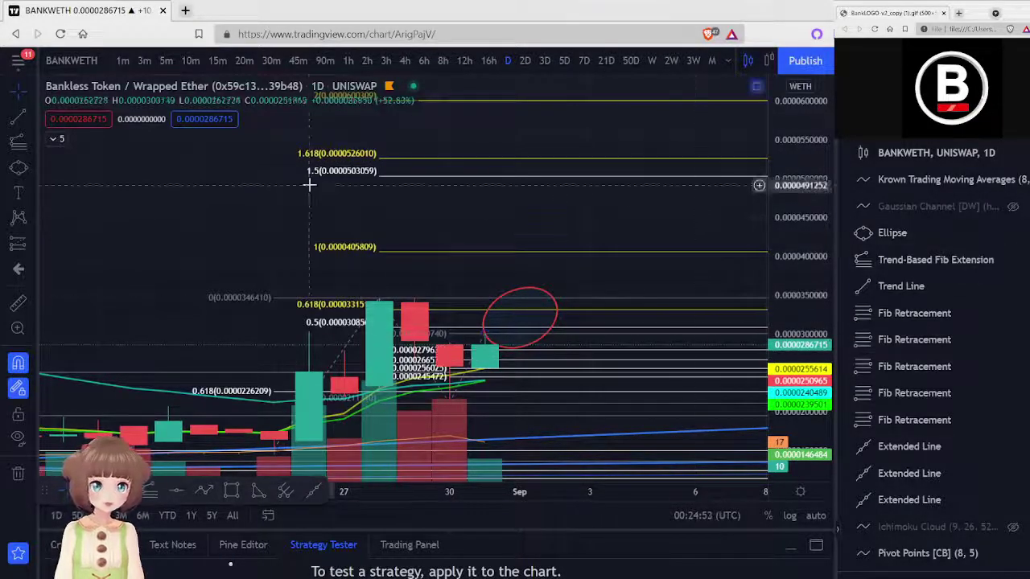
click(423, 61)
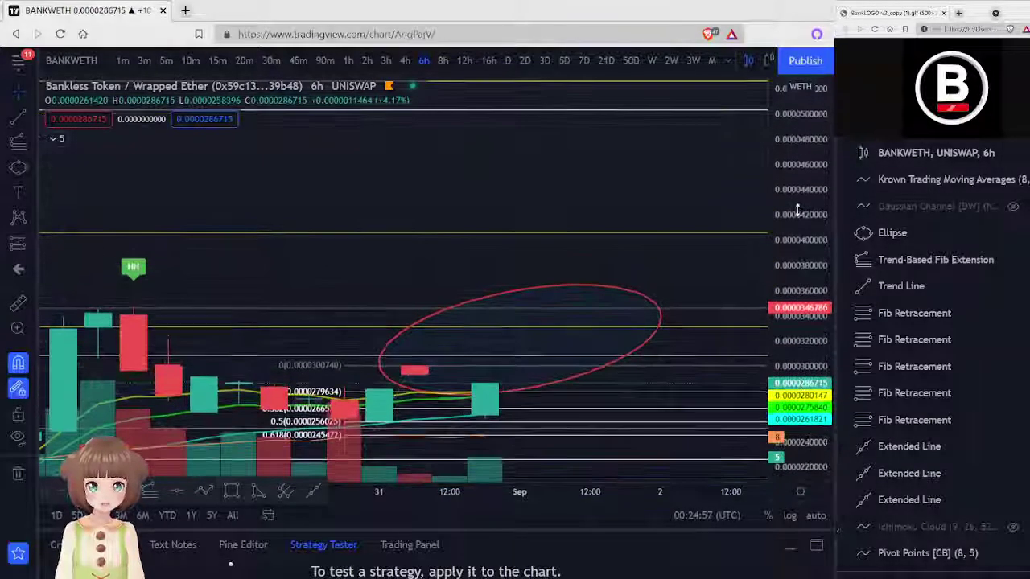
drag(712, 281, 721, 174)
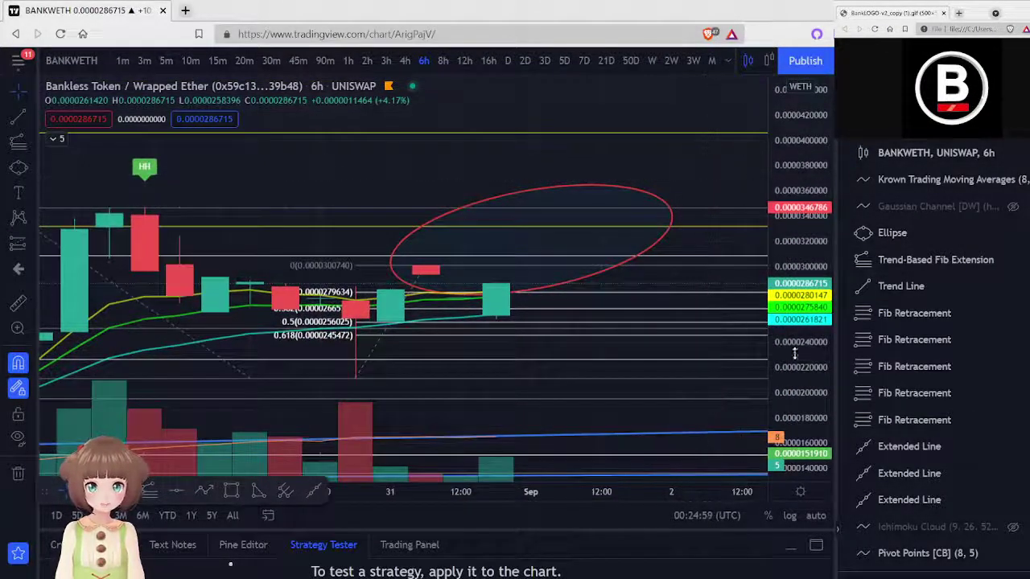
drag(794, 357, 793, 249)
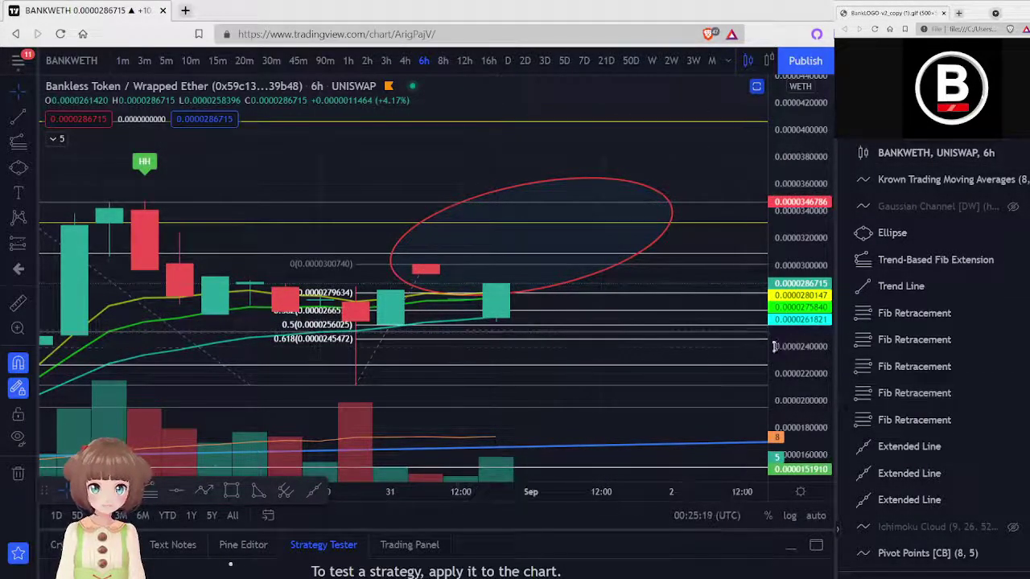
drag(791, 336, 790, 370)
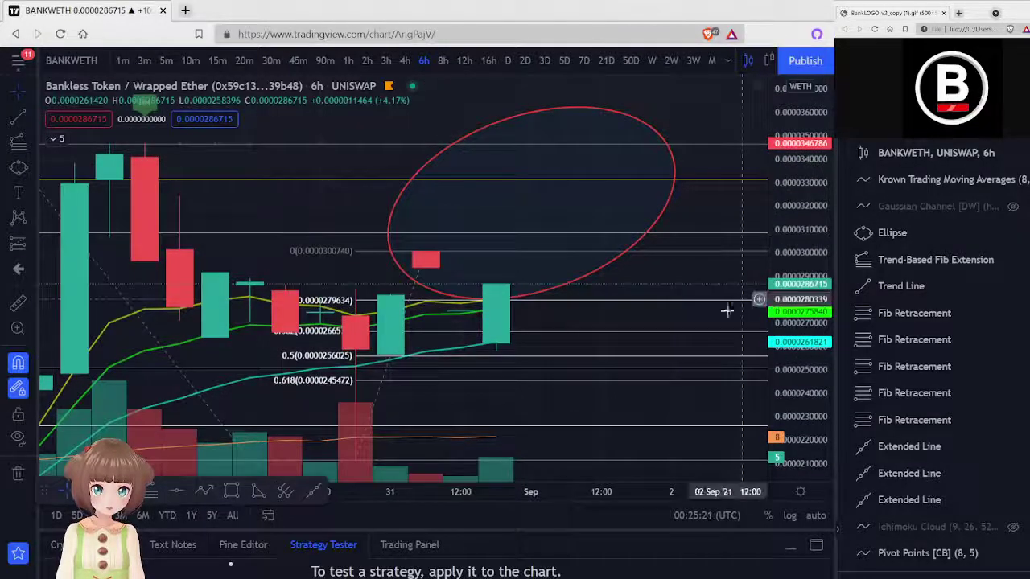
drag(632, 345, 652, 275)
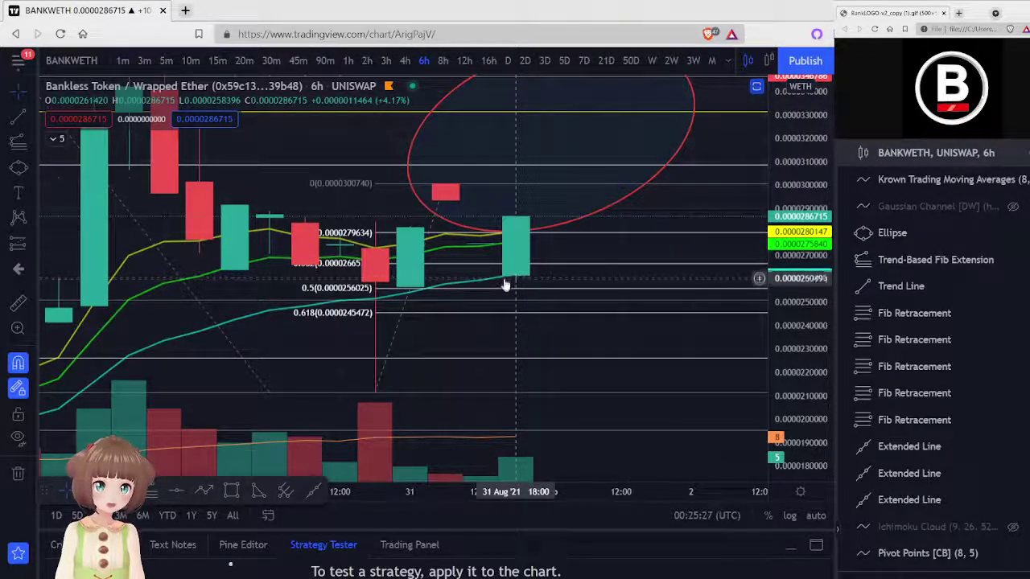
Step: Examine the low of the 31 August 18:00 candle against the 0.5 retracement level and the EMAs on the 6-hour chart
click(504, 288)
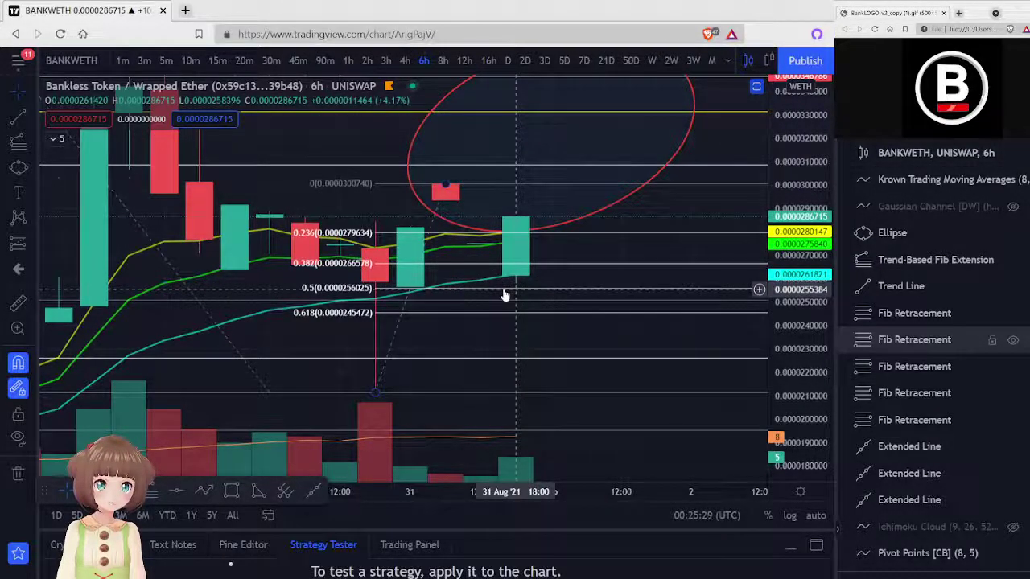
click(506, 282)
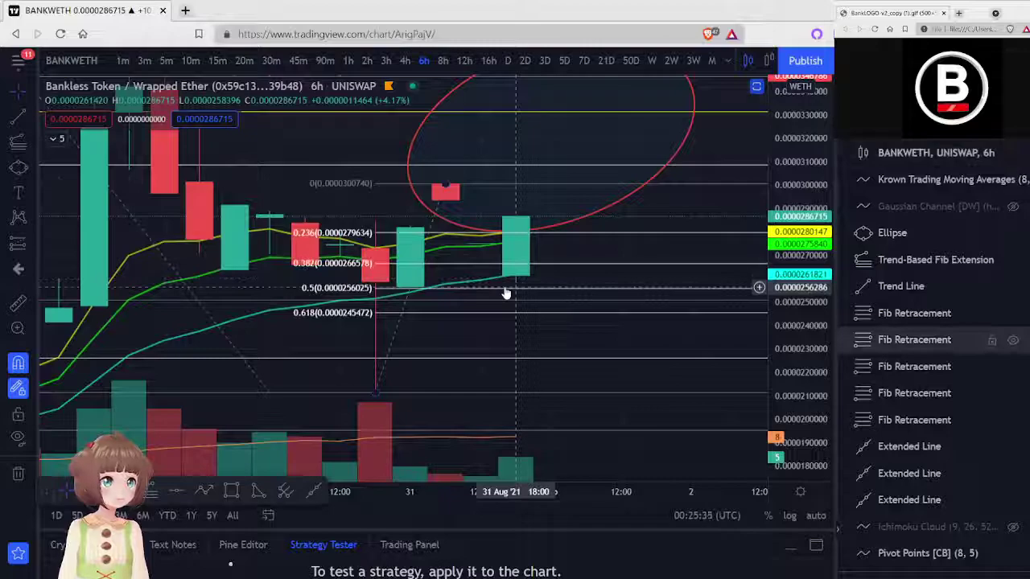
click(508, 289)
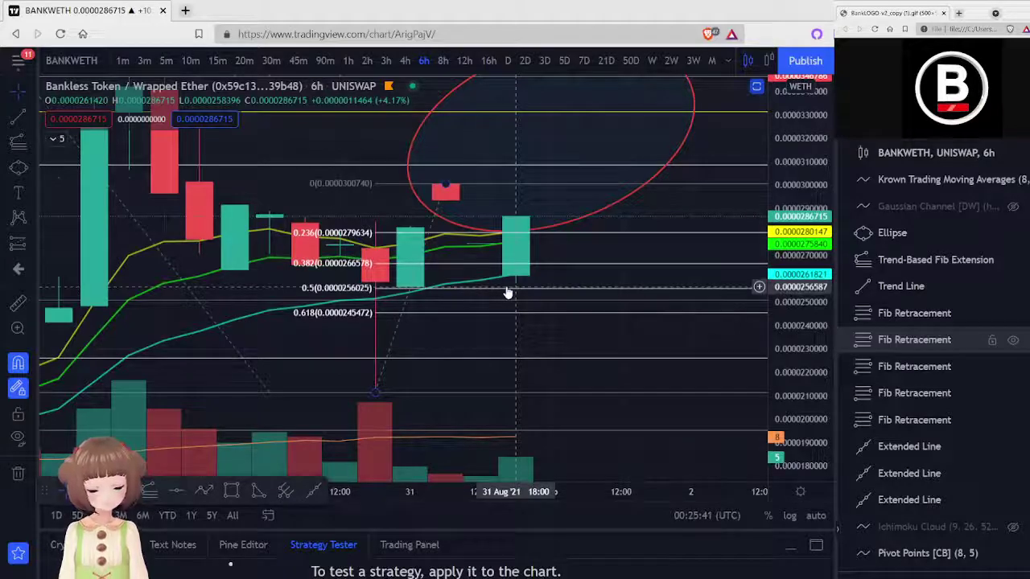
click(508, 289)
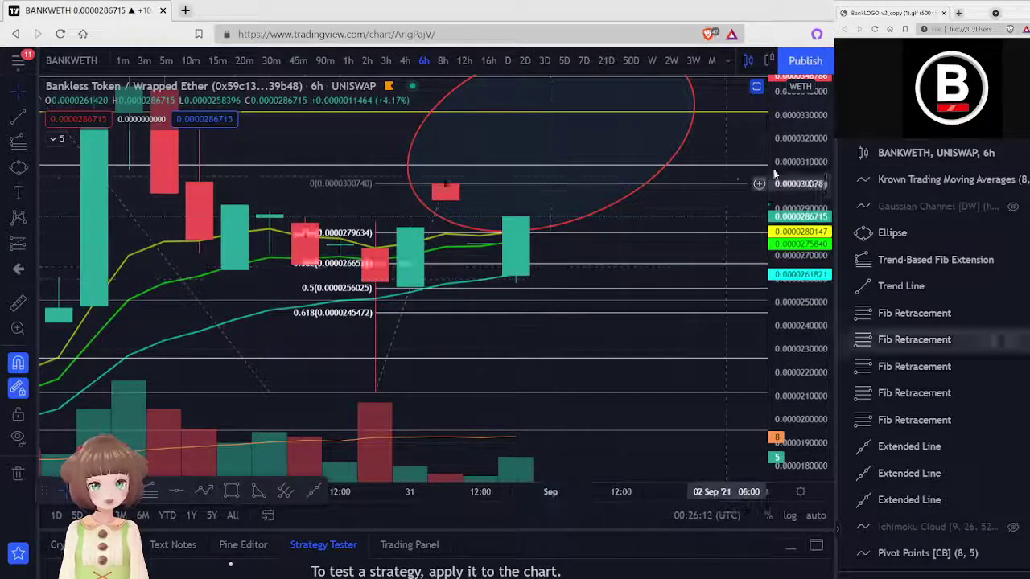
drag(791, 283, 793, 338)
scroll(795, 251, down, 5)
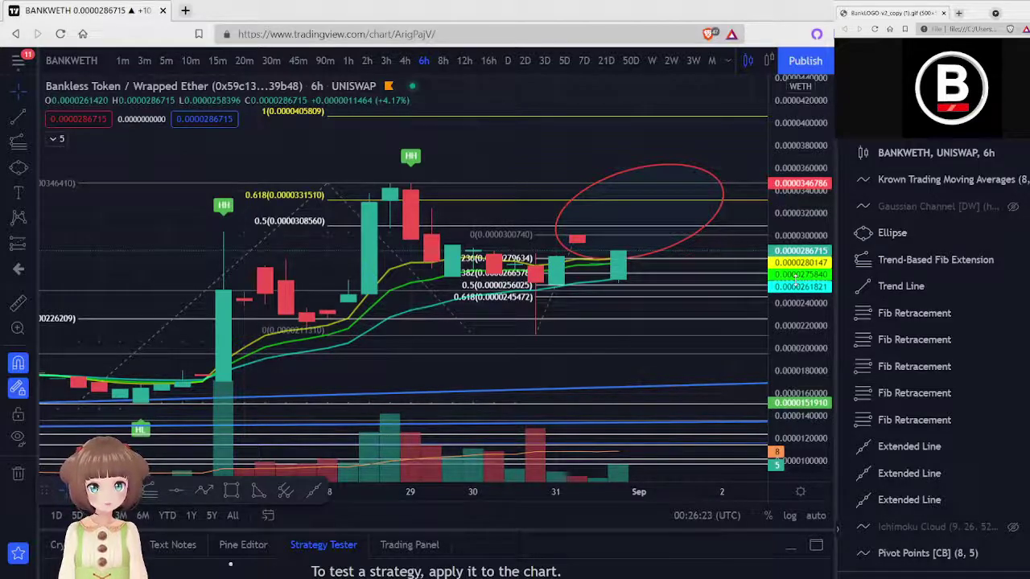
scroll(795, 278, up, 1)
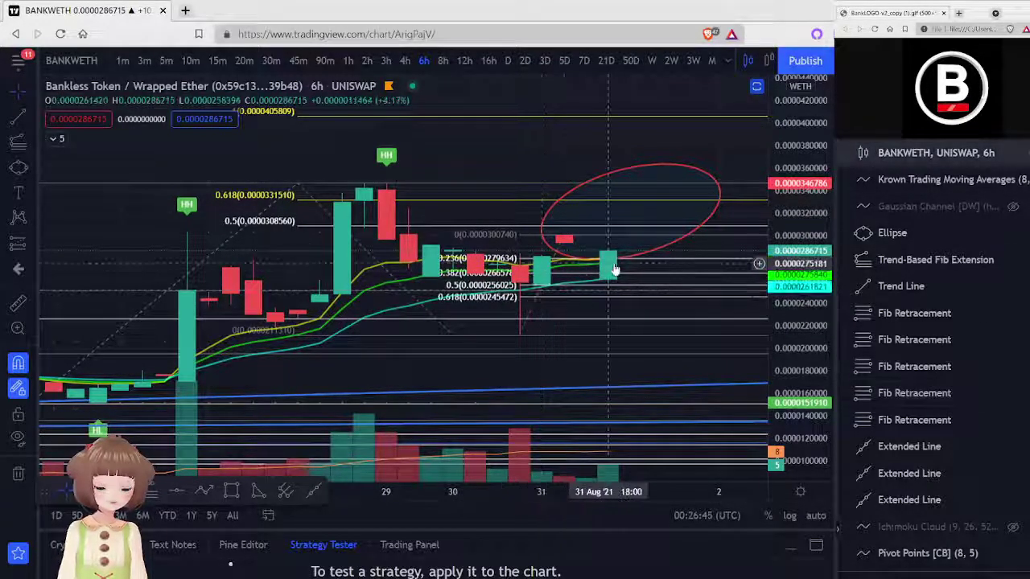
scroll(612, 267, up, 2)
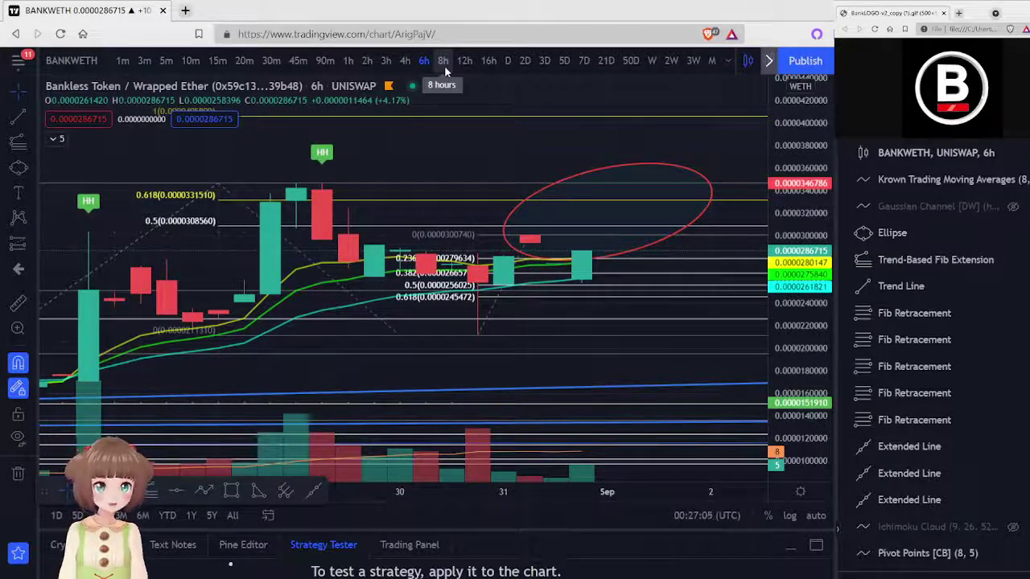
Step: Switch the chart to the 3-hour timeframe and delete the ellipse marking the target area
click(387, 62)
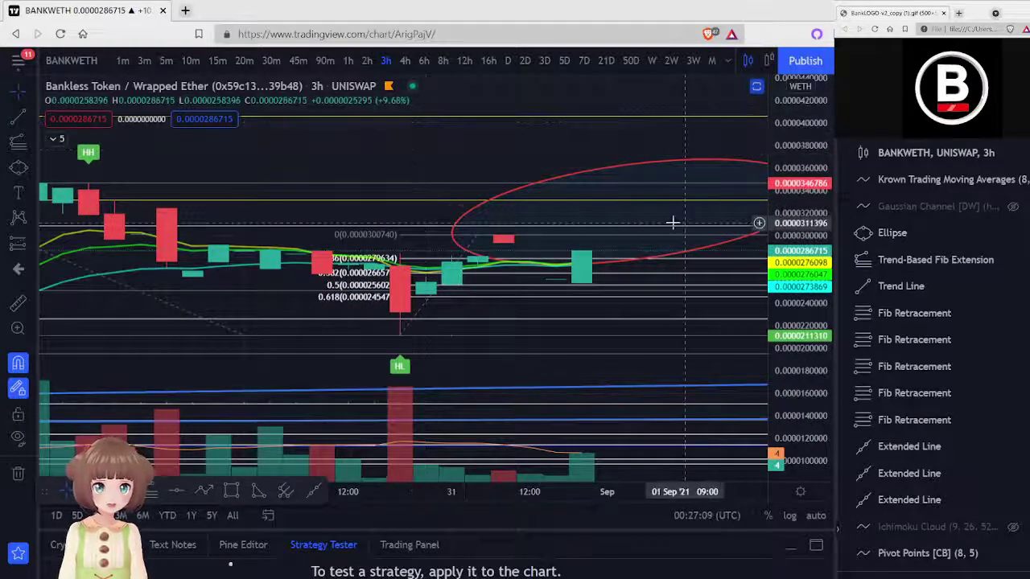
drag(799, 241, 799, 222)
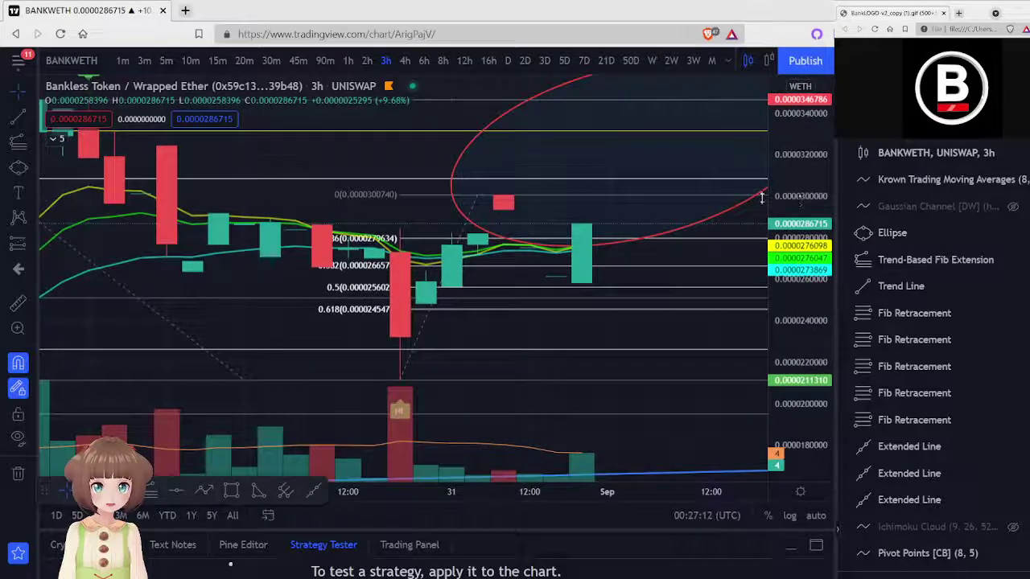
click(700, 228)
key(Delete)
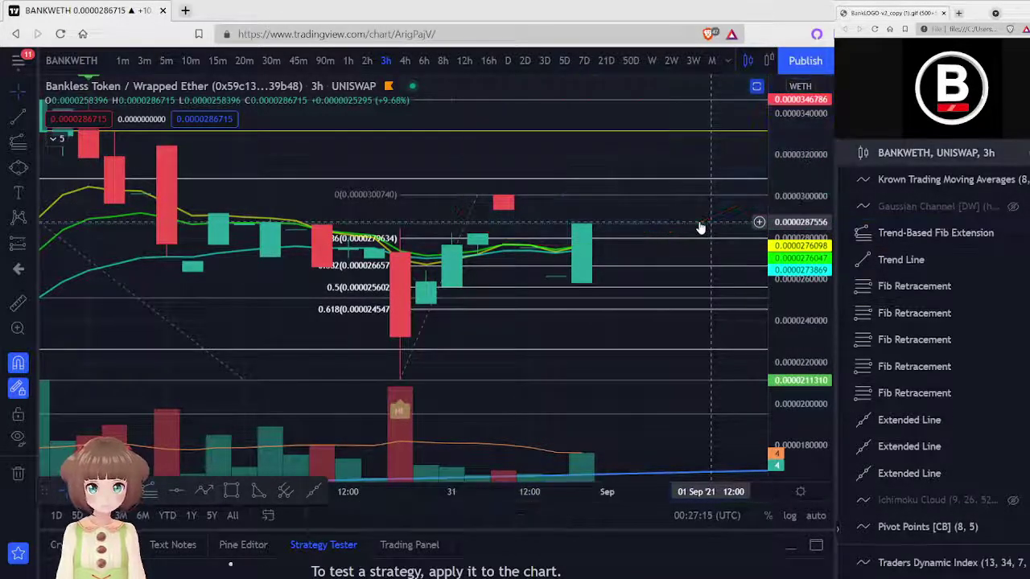
Step: Draw a Trend-Based Fib Extension from the 30 August low at 0.0000211310 to the 31 August high at 0.0000300740 and the 21:00 low at 0.0000258396
scroll(700, 227, down, 5)
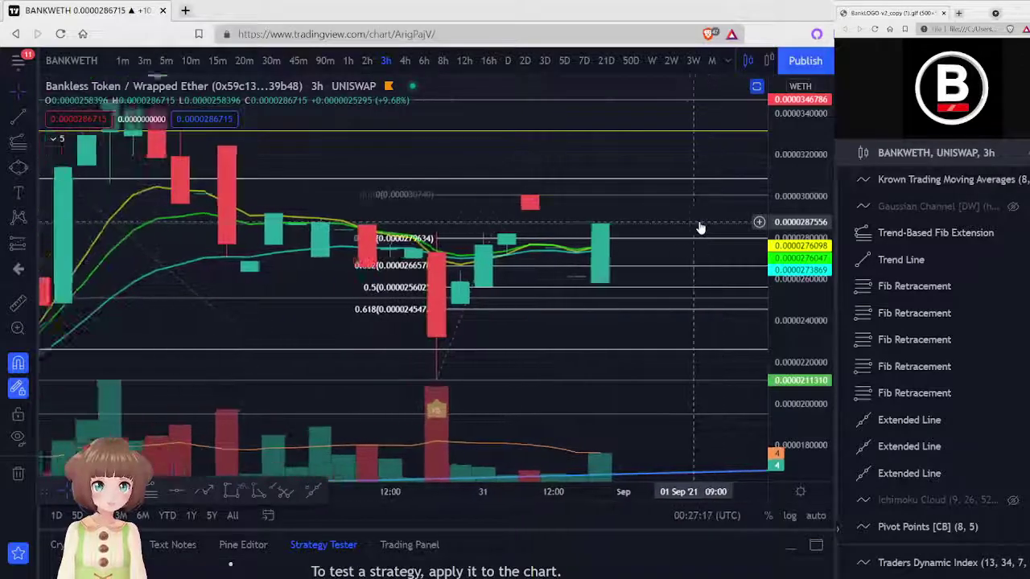
drag(793, 190, 795, 285)
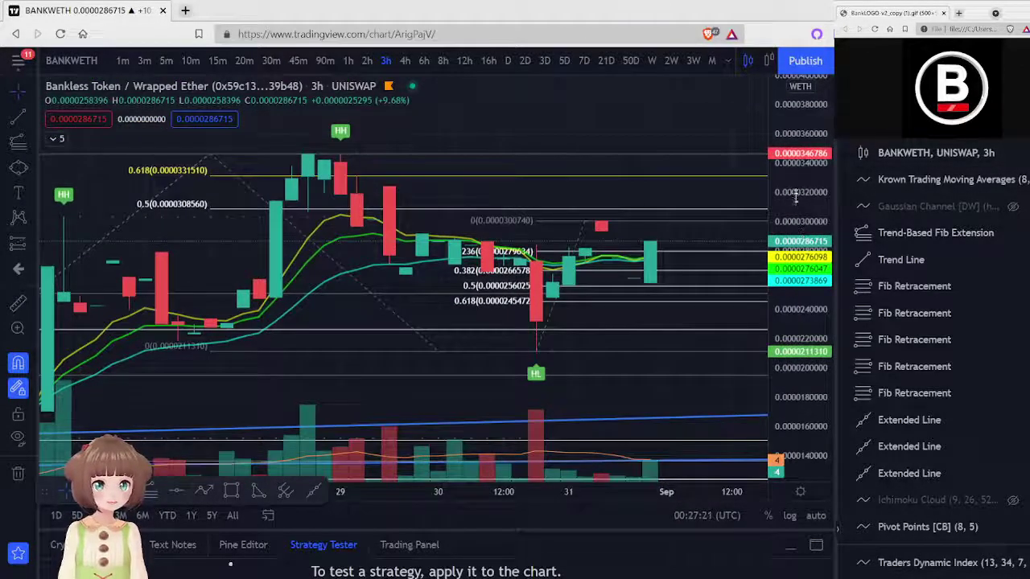
drag(794, 197, 794, 211)
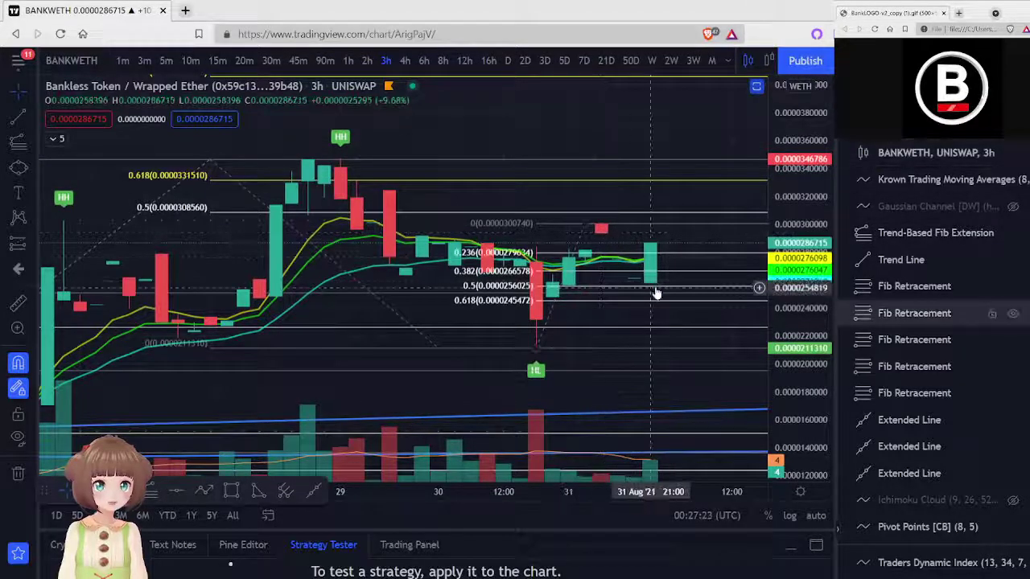
scroll(655, 291, right, 3)
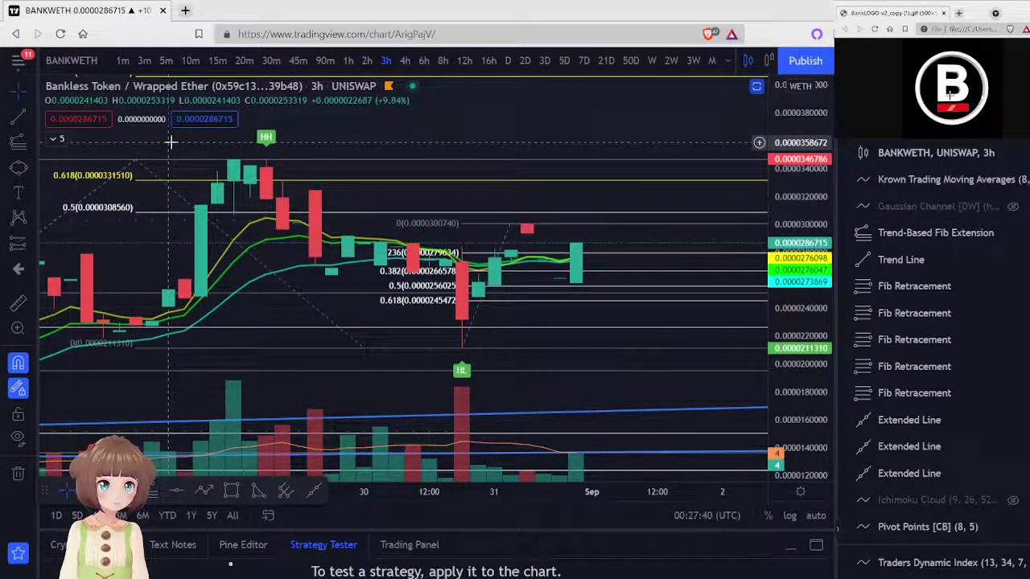
click(31, 148)
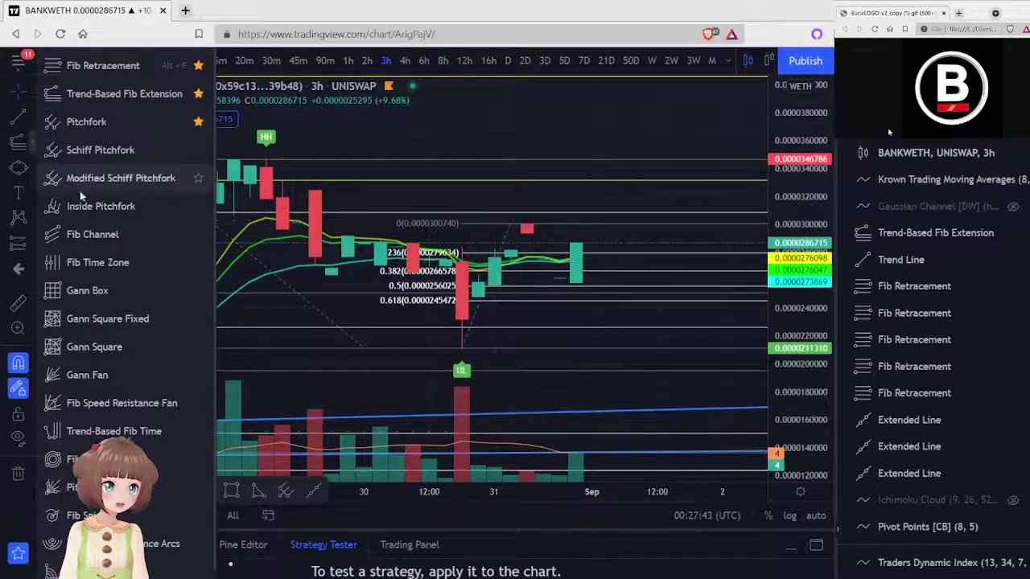
click(88, 95)
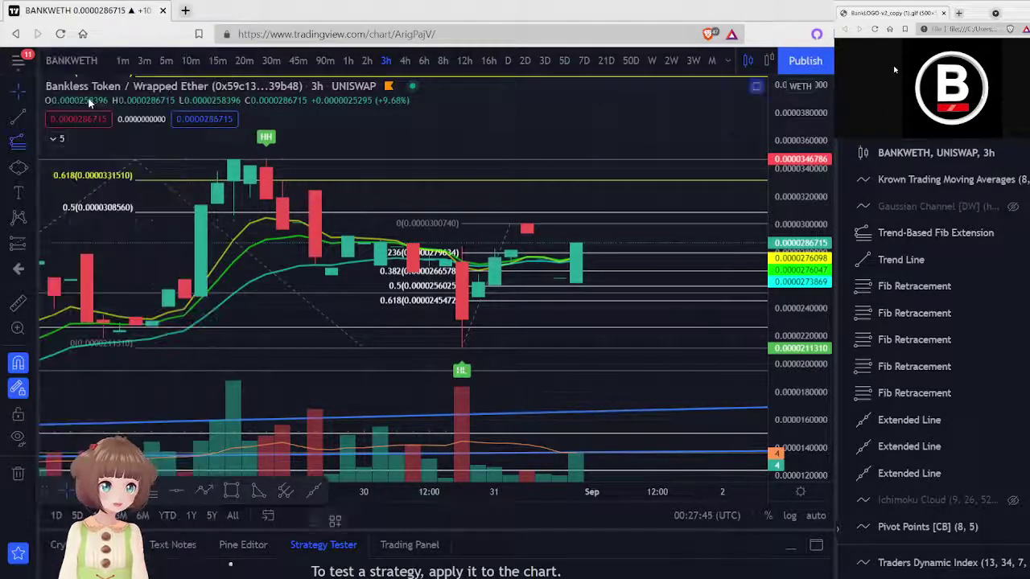
click(461, 347)
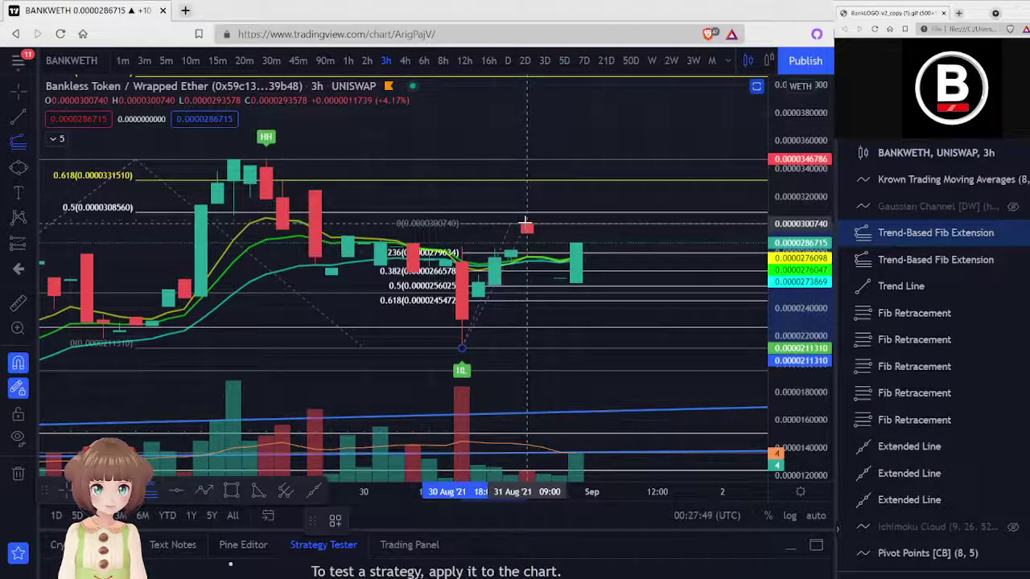
click(526, 222)
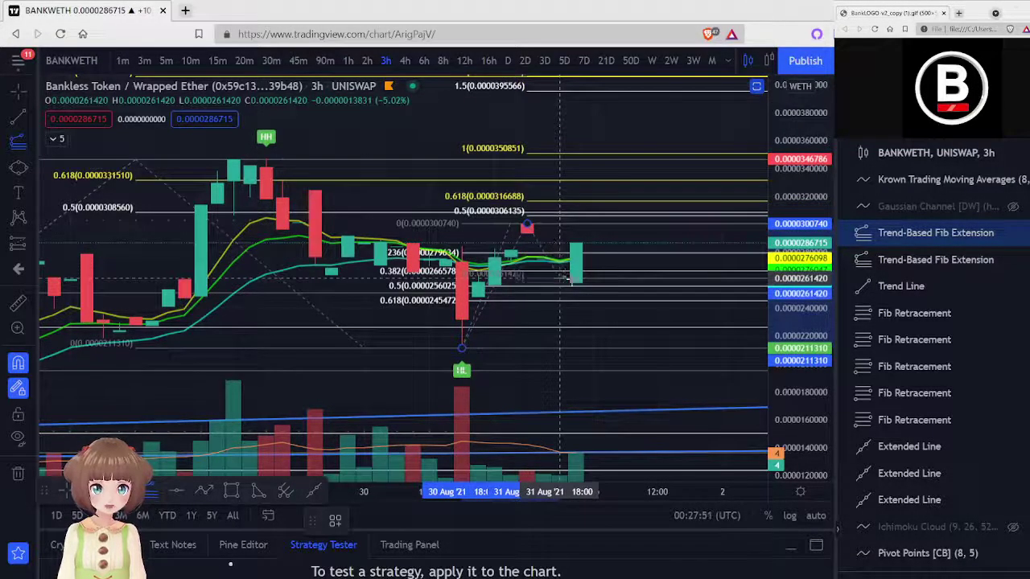
click(577, 283)
scroll(577, 283, up, 3)
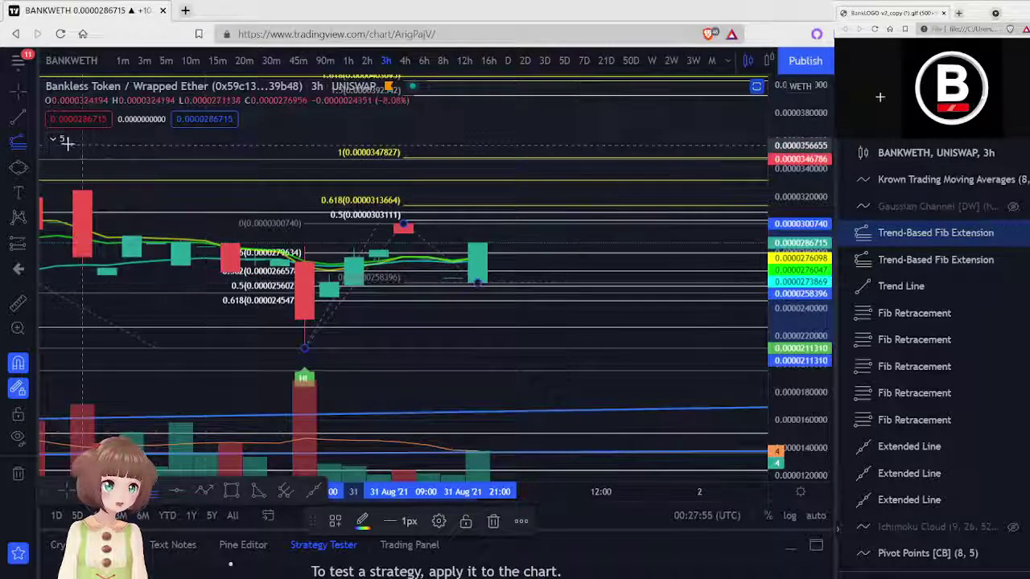
Step: Draw a Pitchfork from the 30 August low at 0.0000211310 through the 31 August high at 0.0000300740 and the 21:00 low at 0.0000258396
click(30, 149)
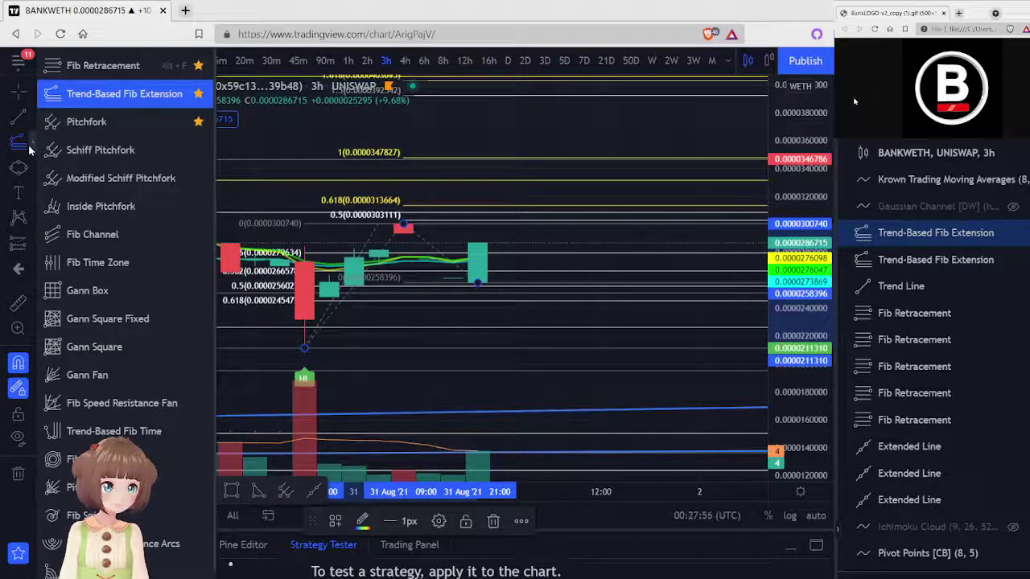
click(89, 66)
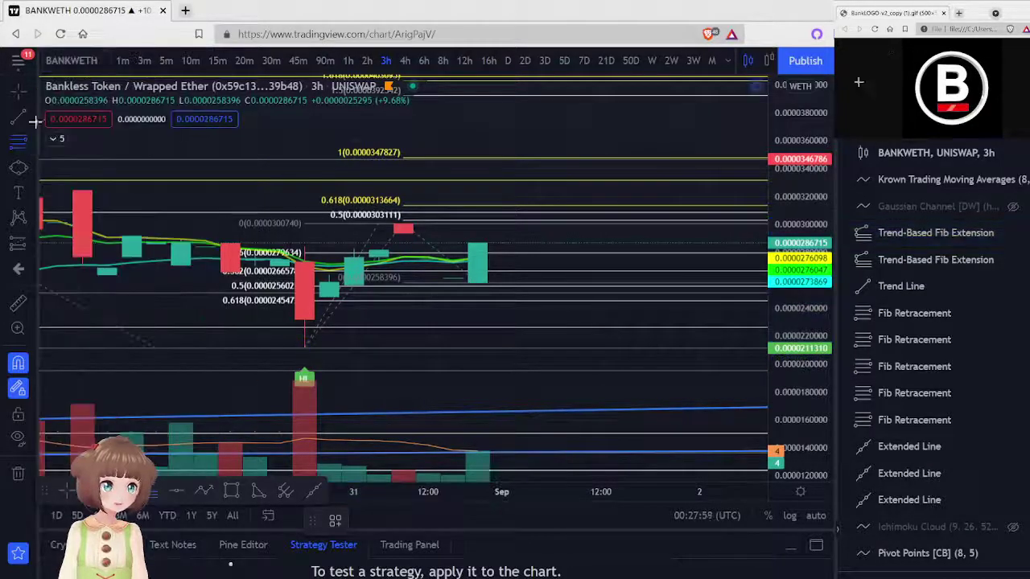
click(31, 145)
click(50, 128)
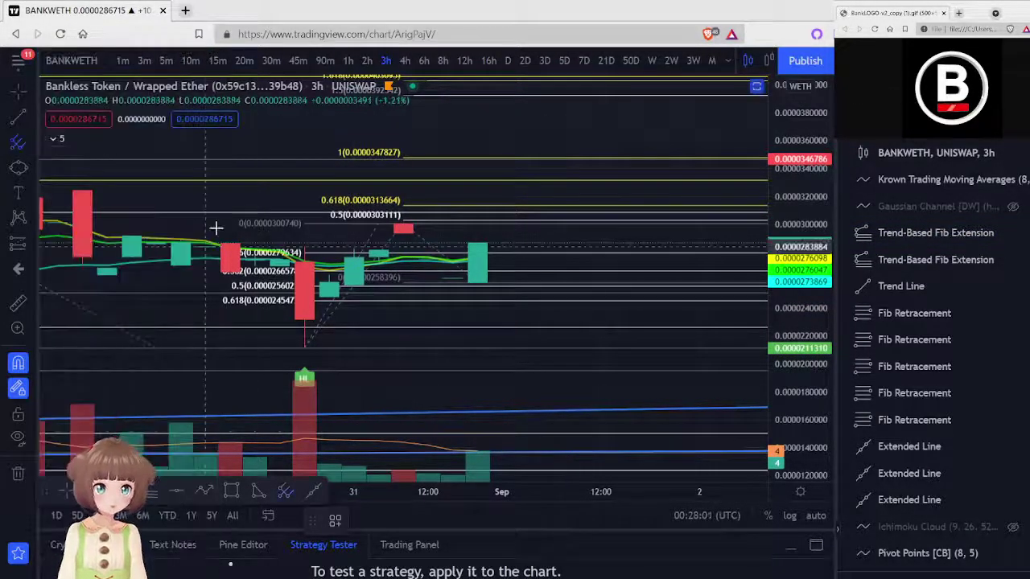
click(306, 338)
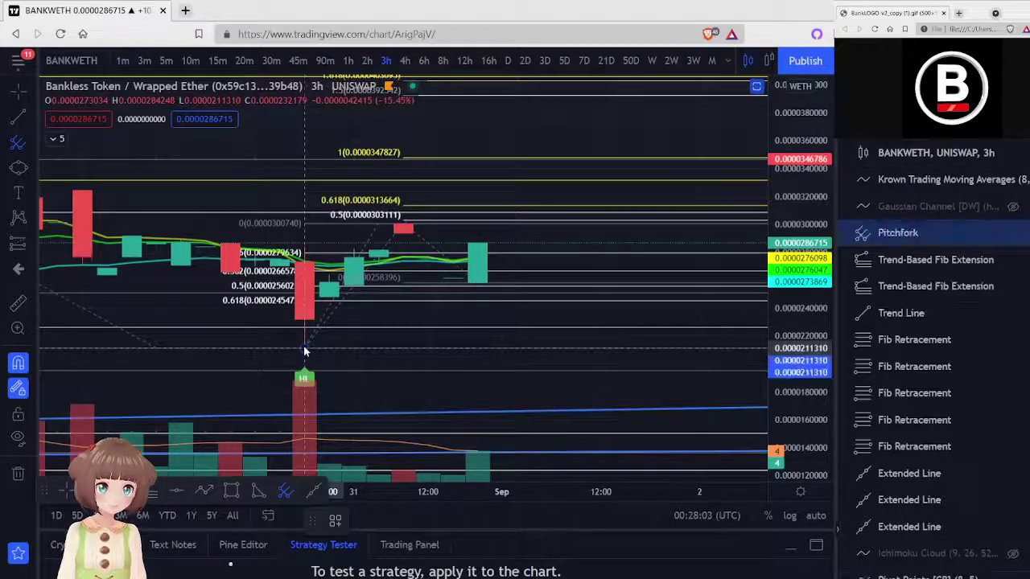
click(403, 225)
click(476, 288)
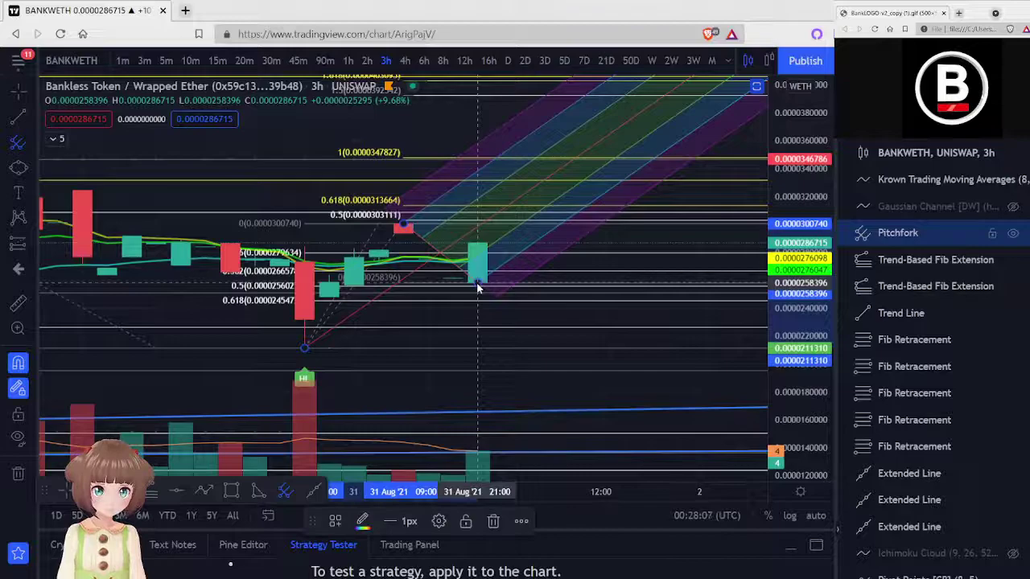
Step: Switch the chart to the 90-minute timeframe and examine the pitchfork's anchor points and the 31 August 21:00 candle inside it
scroll(476, 283, up, 2)
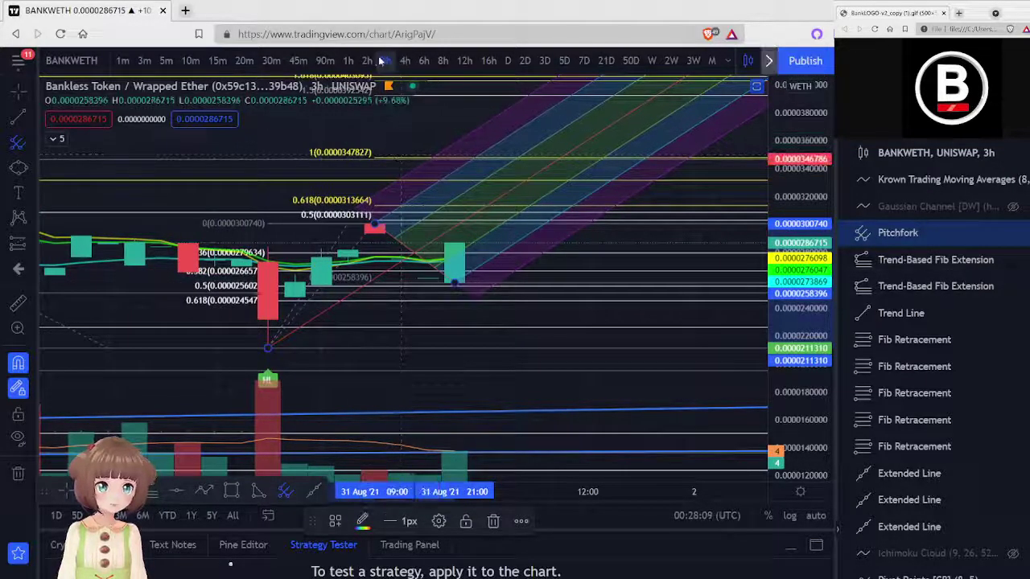
click(322, 64)
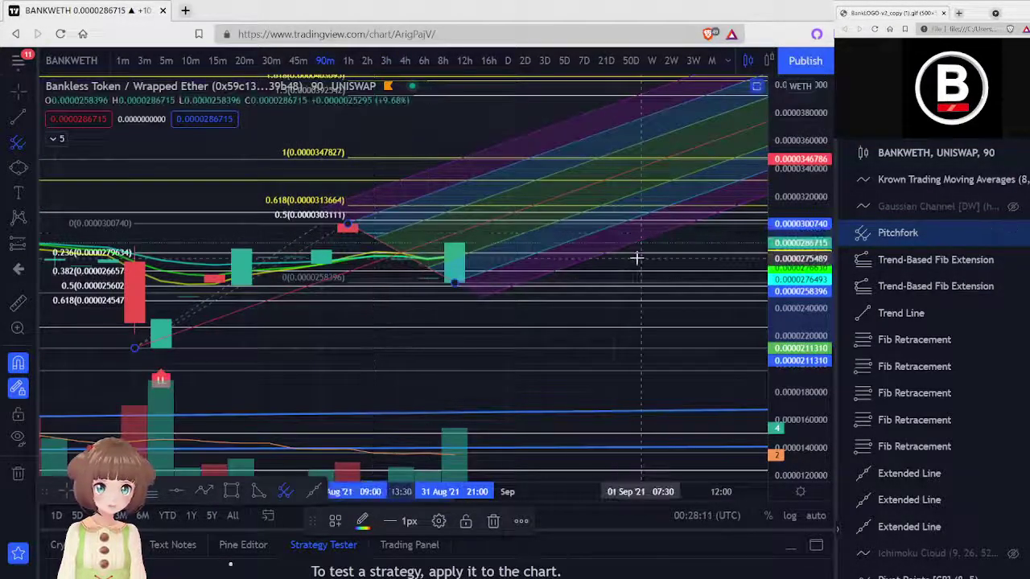
drag(804, 298, 803, 161)
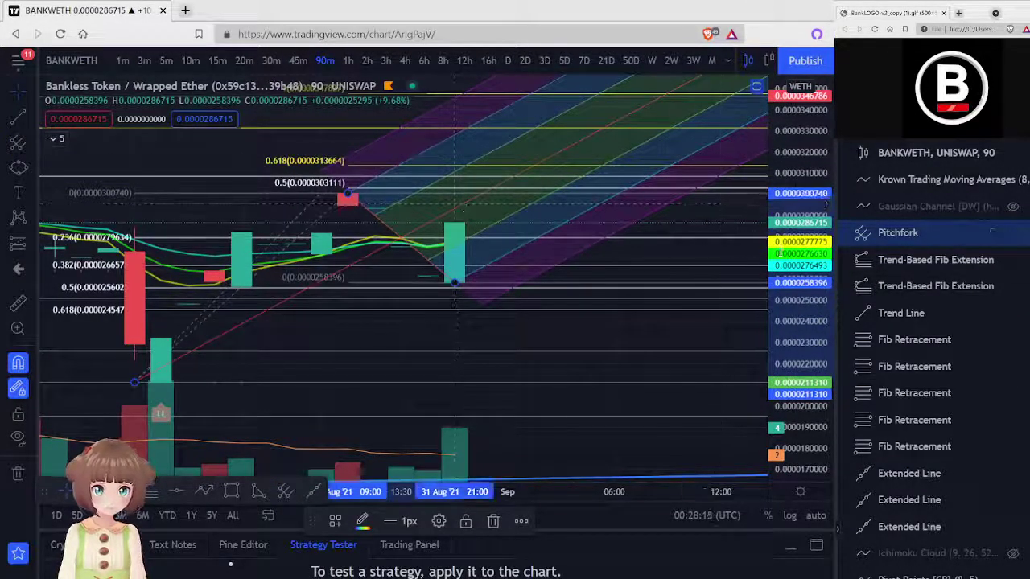
scroll(784, 254, down, 2)
scroll(784, 255, up, 2)
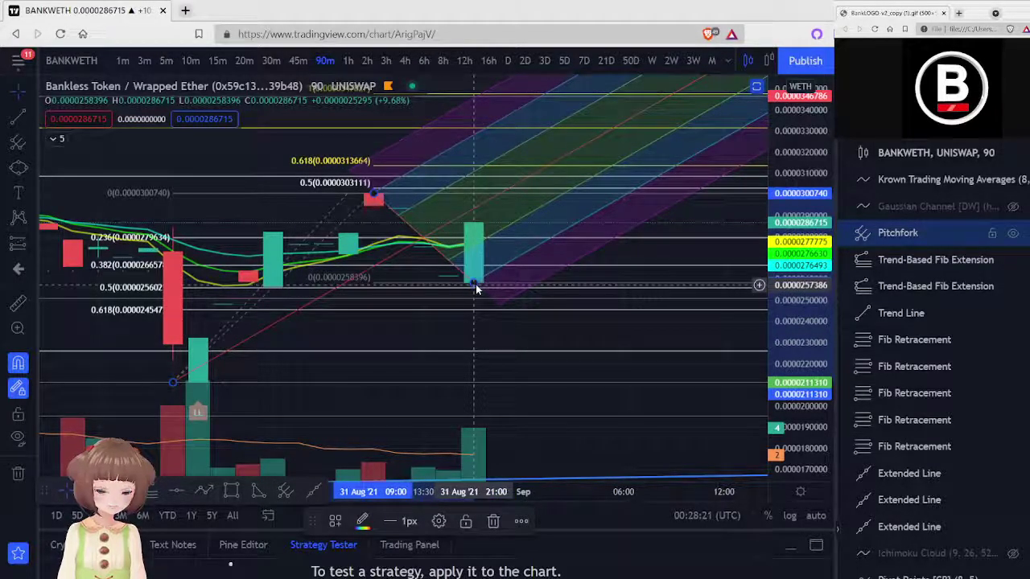
click(374, 203)
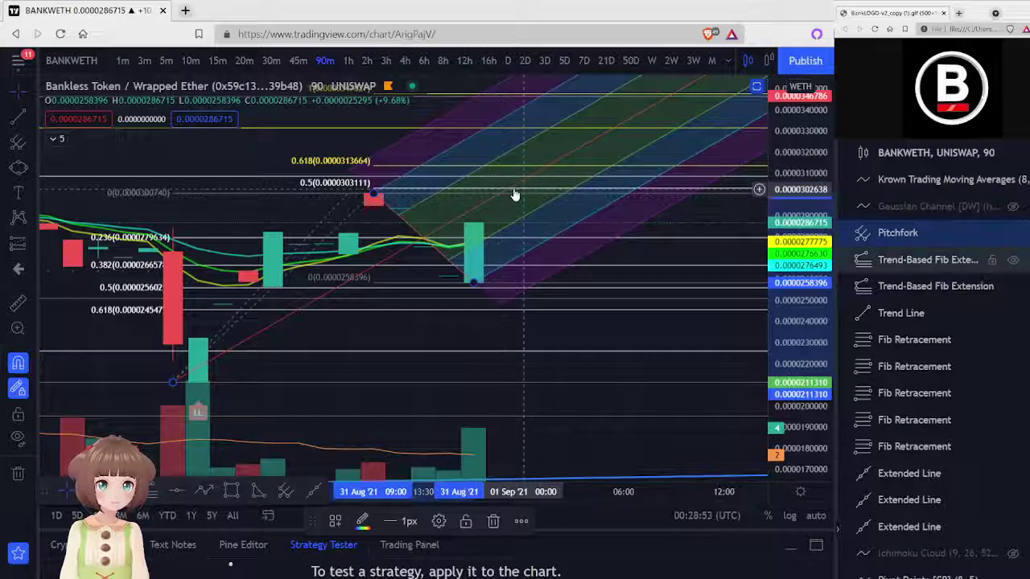
scroll(362, 374, down, 2)
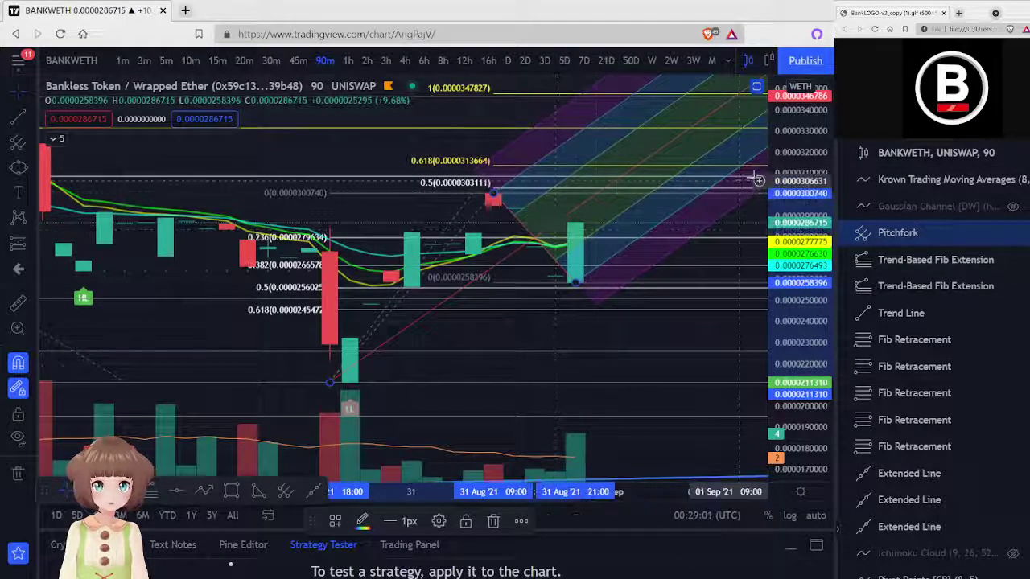
Step: Examine the earlier swing highs and lows from before 29 August alongside the pitchfork and Fib levels on the 90-minute chart
drag(793, 181, 797, 237)
key(Left)
key(Left)
key(Left)
key(Left)
key(Left)
key(Left)
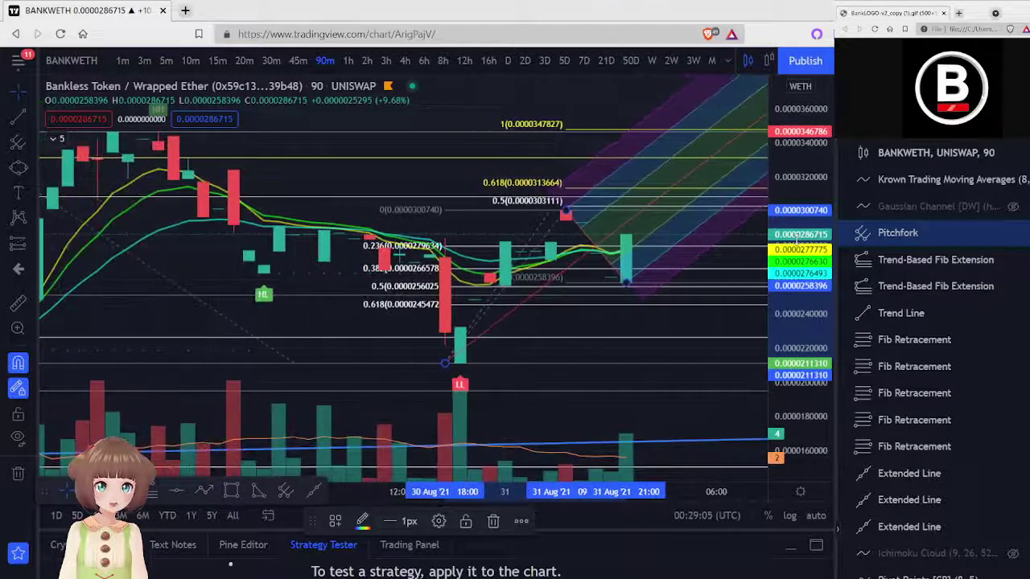
key(Left)
key(Left)
key(Left)
key(Left)
key(Left)
key(Left)
key(Left)
key(Left)
key(Left)
key(Left)
key(Left)
key(Left)
key(Left)
key(Left)
key(Left)
key(Left)
key(Left)
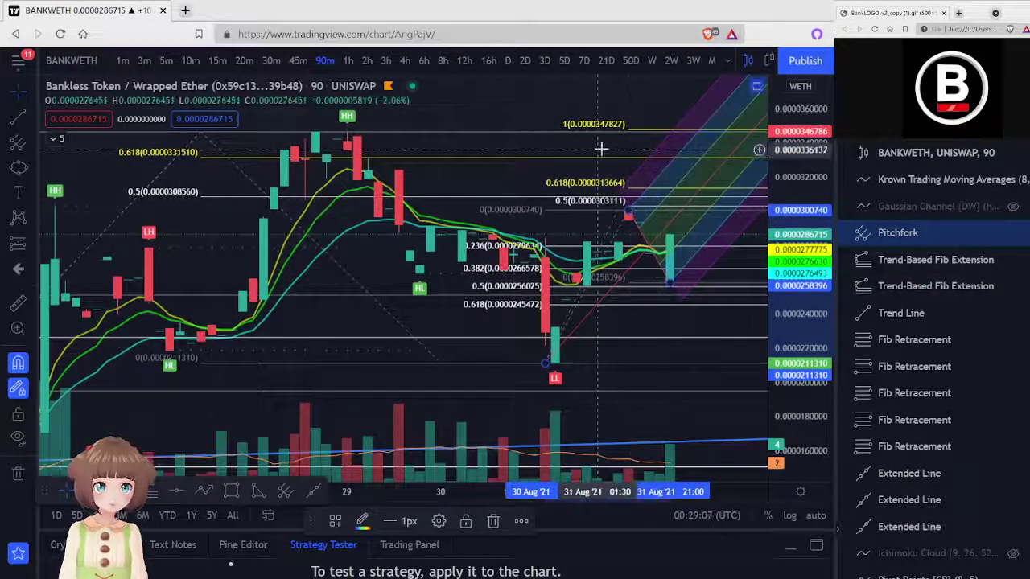
drag(601, 149, 507, 193)
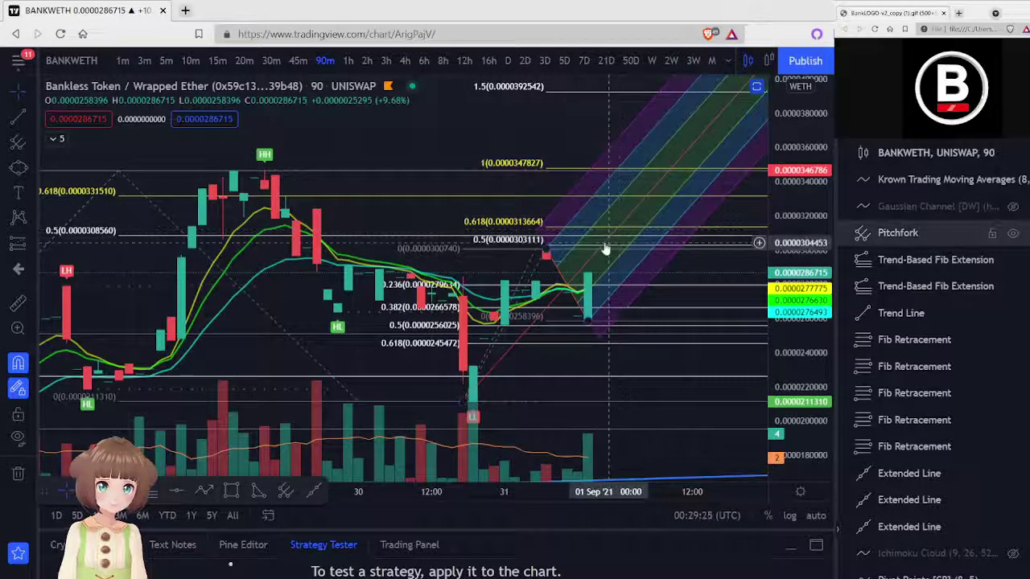
Step: View the pitchfork and EMAs on the 45-minute and then the 15-minute timeframe
scroll(591, 280, up, 1)
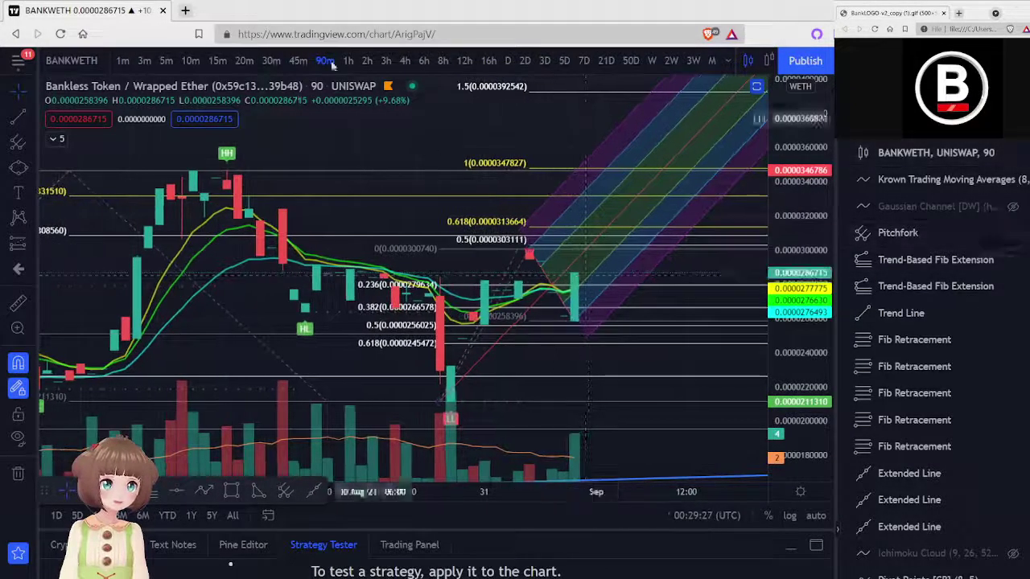
click(298, 61)
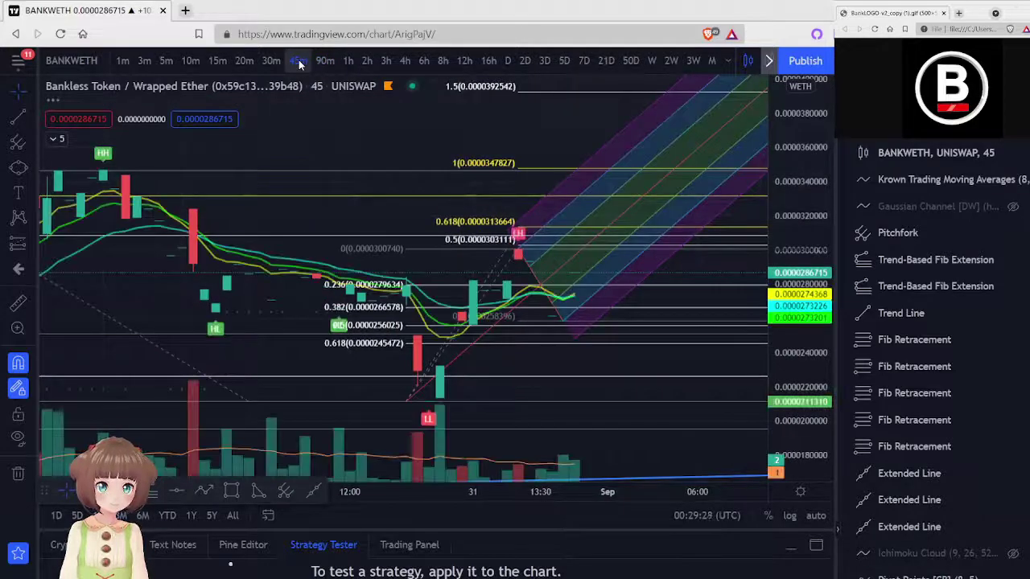
click(220, 60)
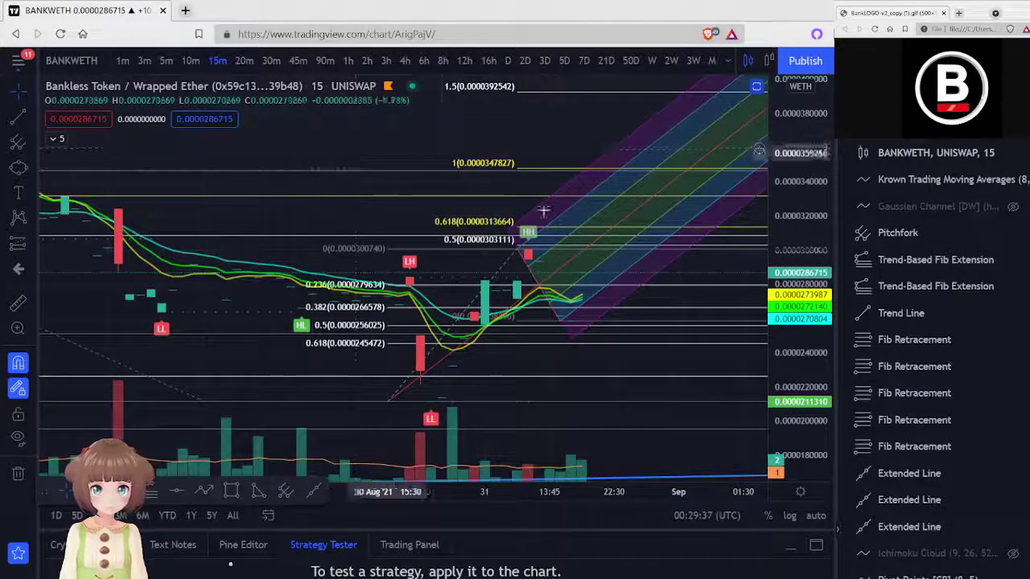
click(800, 493)
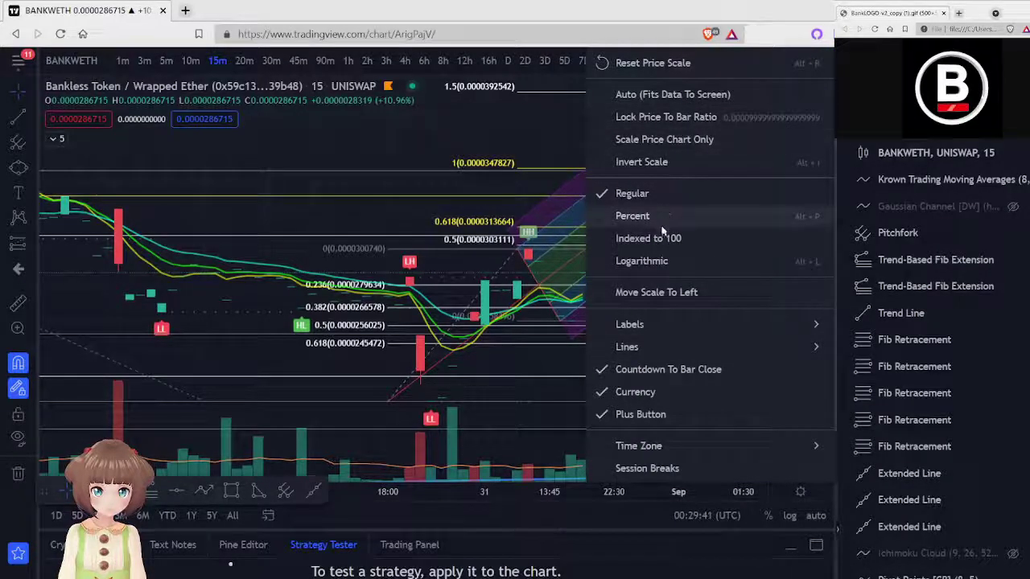
mouse_move(644, 349)
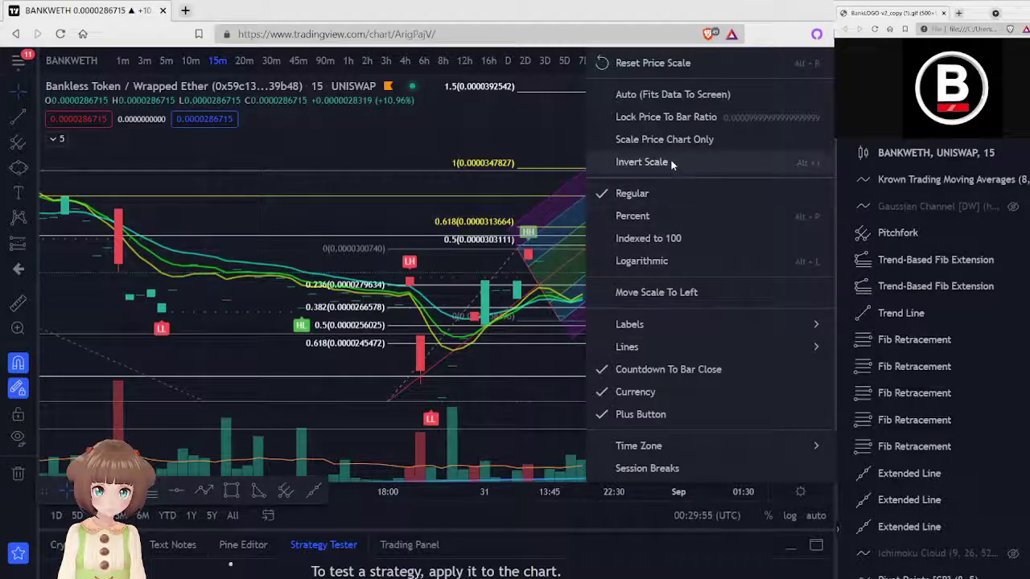
right_click(543, 111)
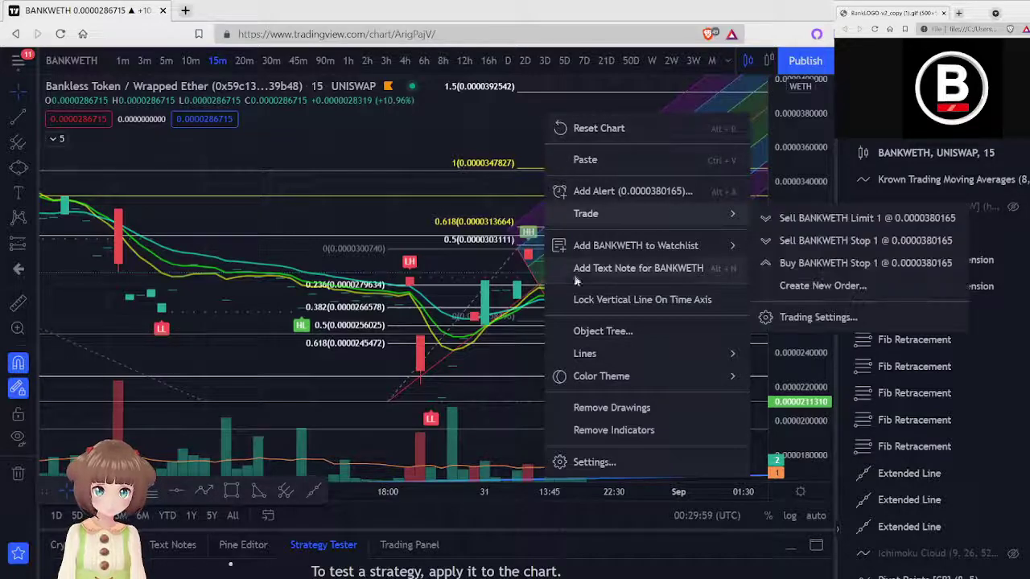
mouse_move(586, 354)
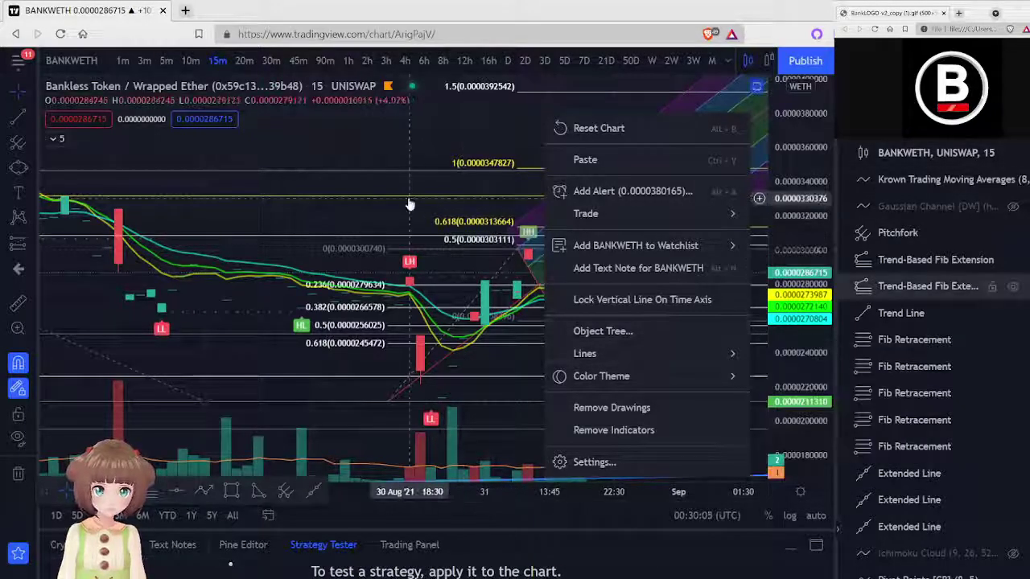
click(387, 153)
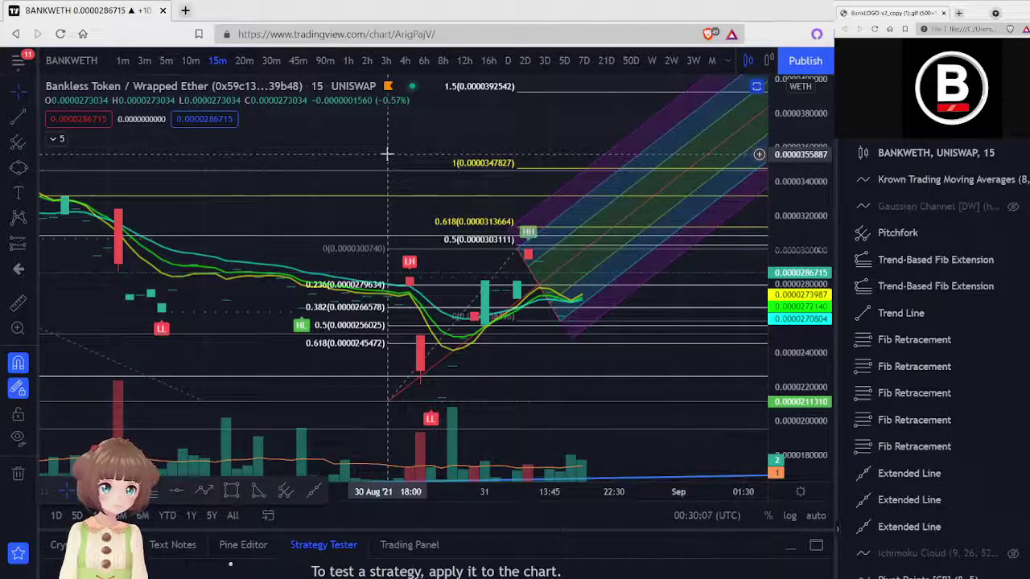
Step: Compare the pitchfork and EMAs on the 90-minute, 45-minute, 1-hour and 3-hour timeframes, then return the chart to 90 minutes
drag(689, 455, 655, 455)
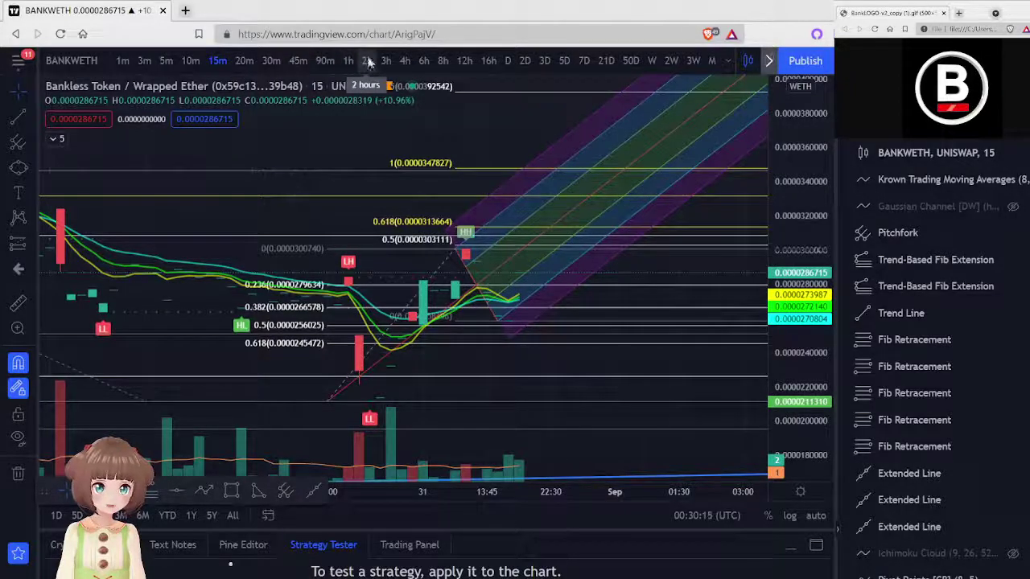
click(324, 61)
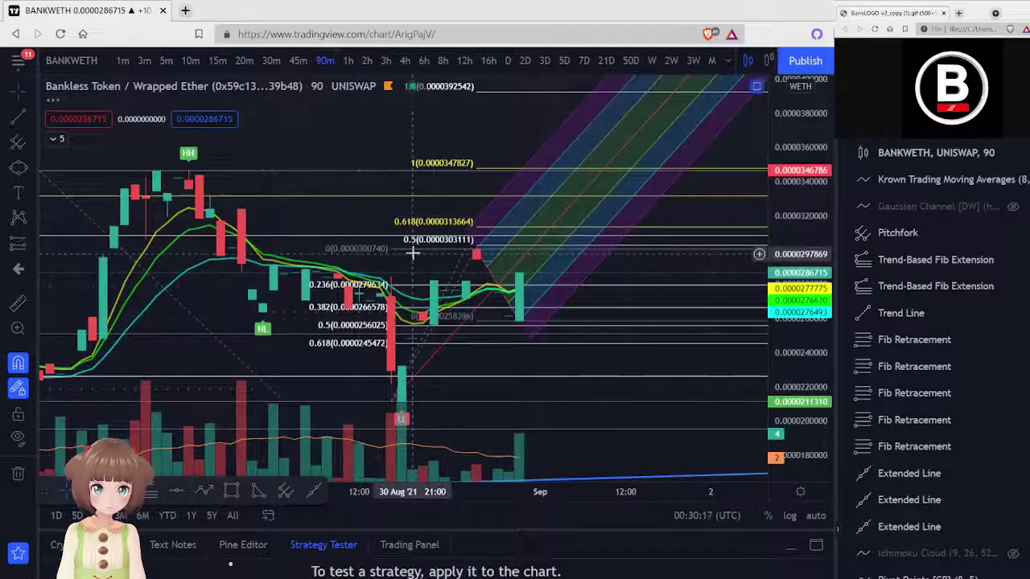
click(299, 61)
scroll(391, 231, up, 3)
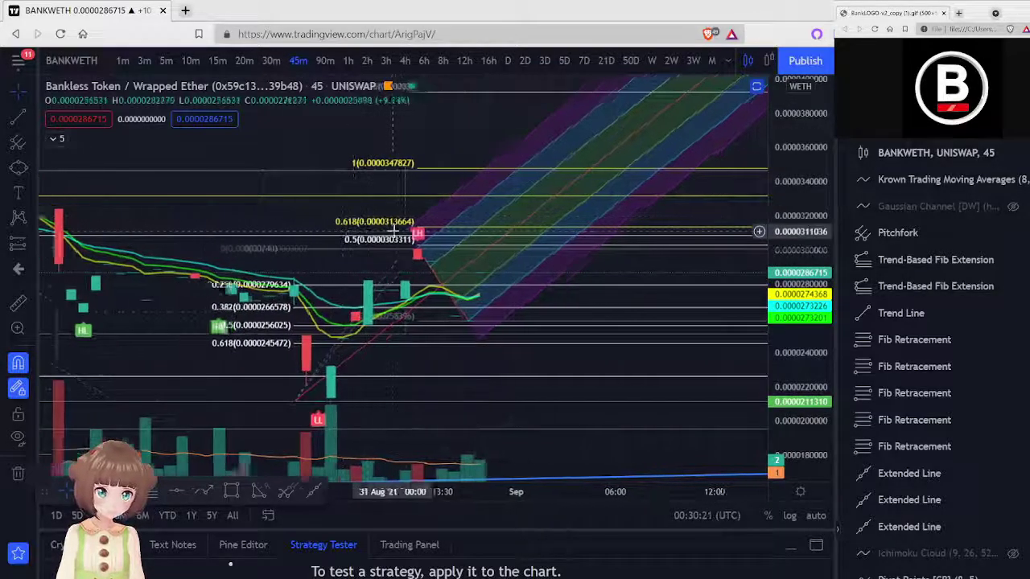
scroll(391, 232, up, 1)
scroll(310, 217, up, 1)
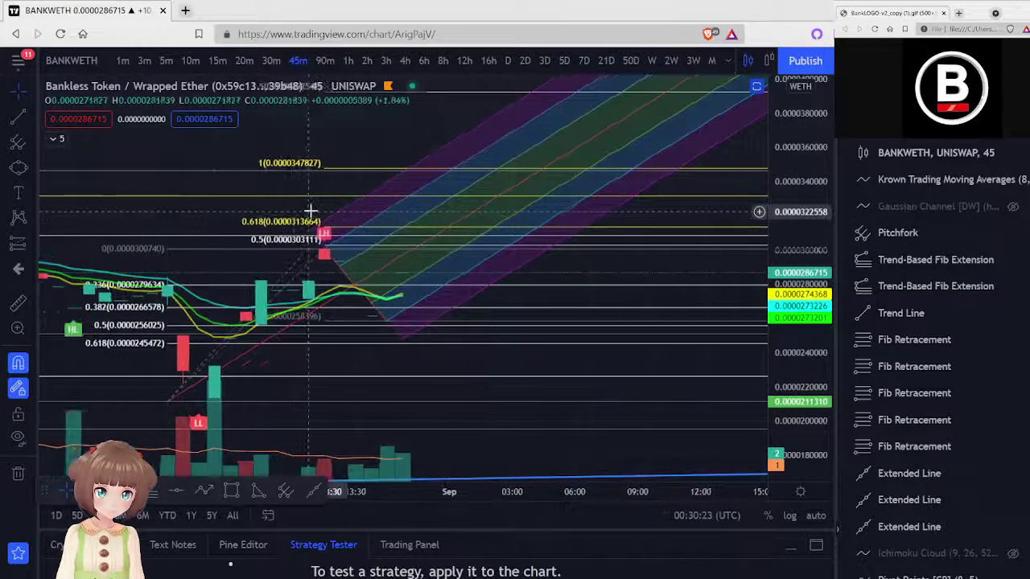
click(348, 62)
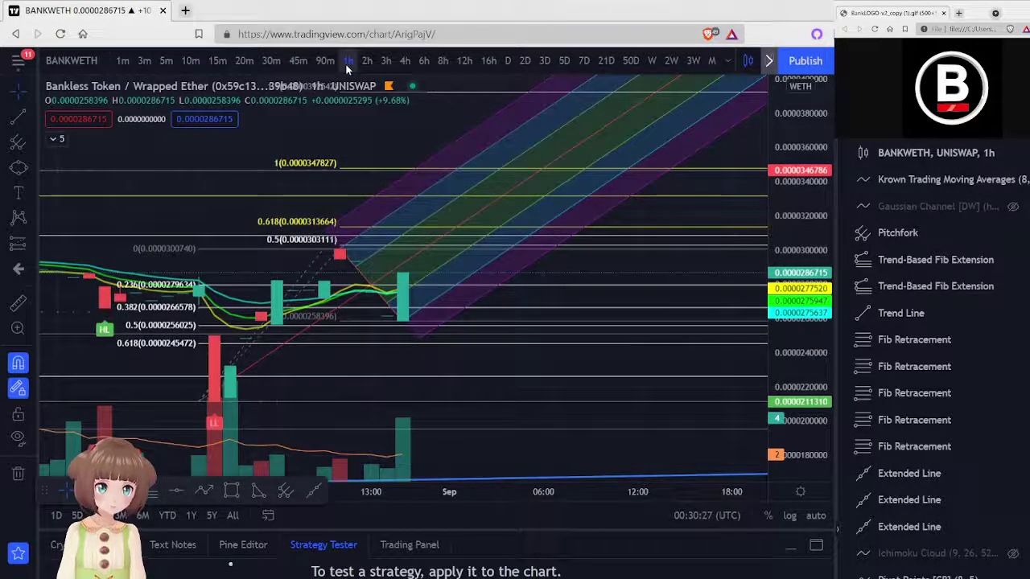
click(386, 61)
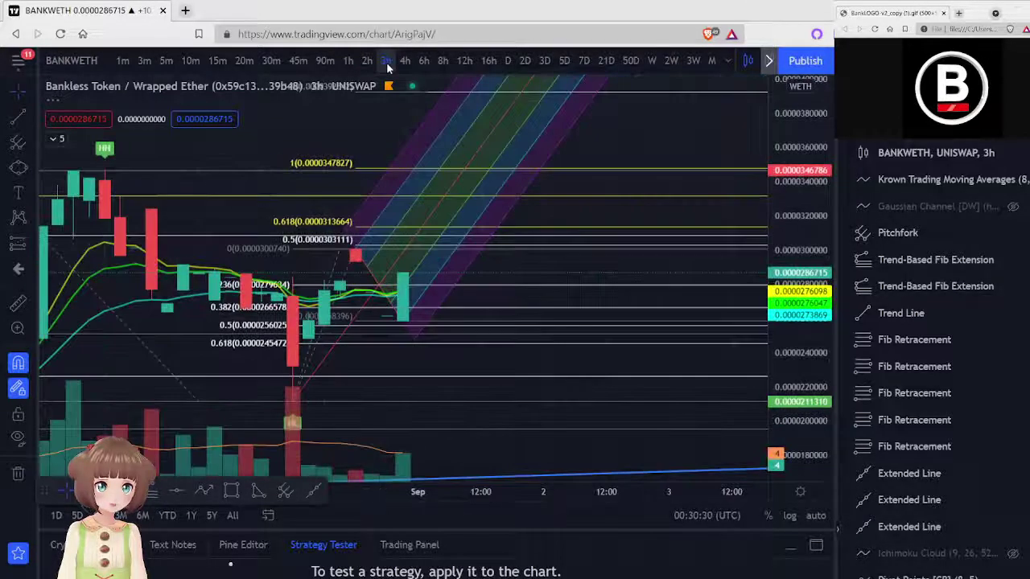
click(324, 61)
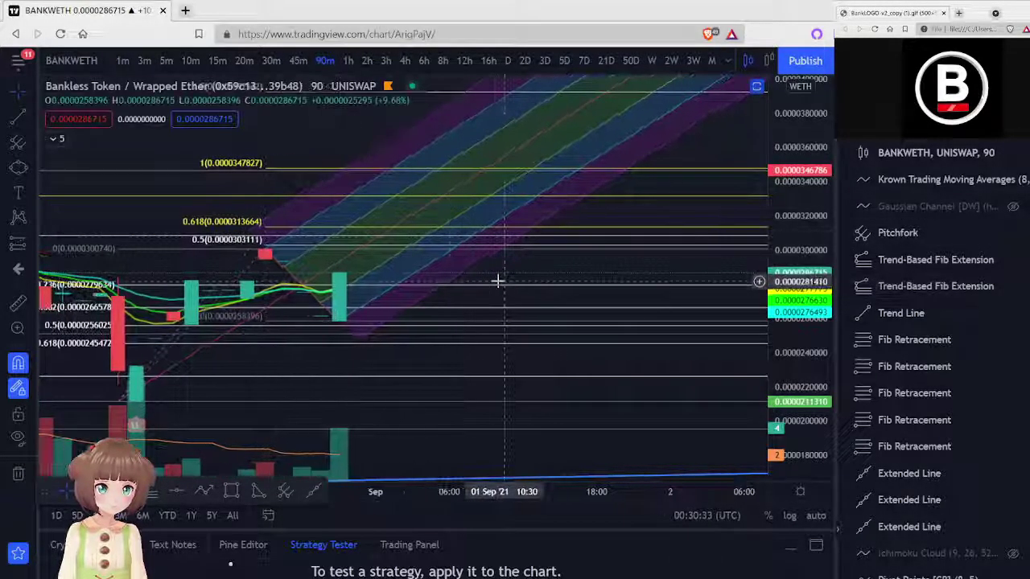
Step: Examine the 31 August 09:00 high and 21:00 candle against the pitchfork bands and Fib extension levels on the 90-minute chart
scroll(450, 283, up, 2)
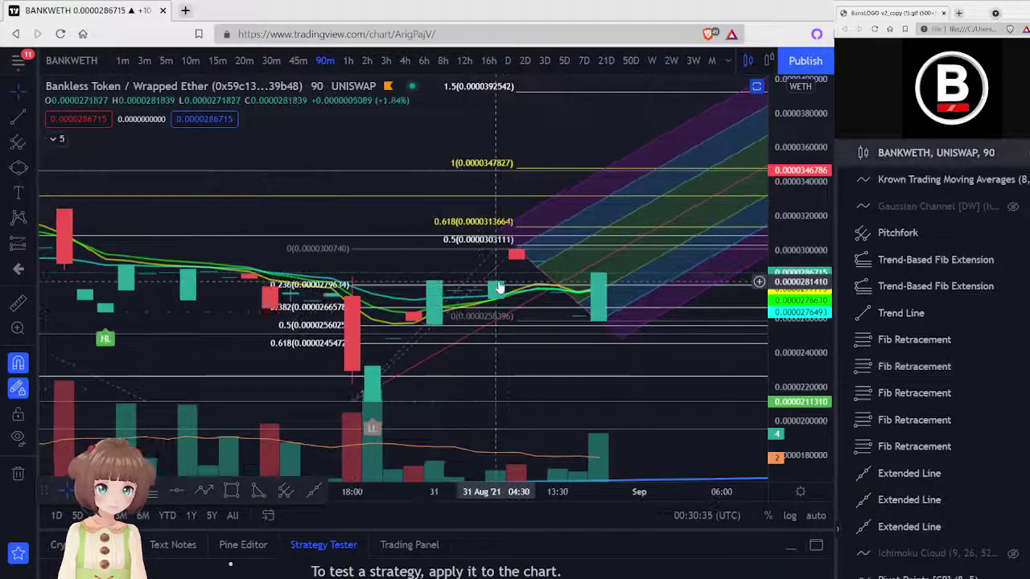
scroll(602, 263, up, 2)
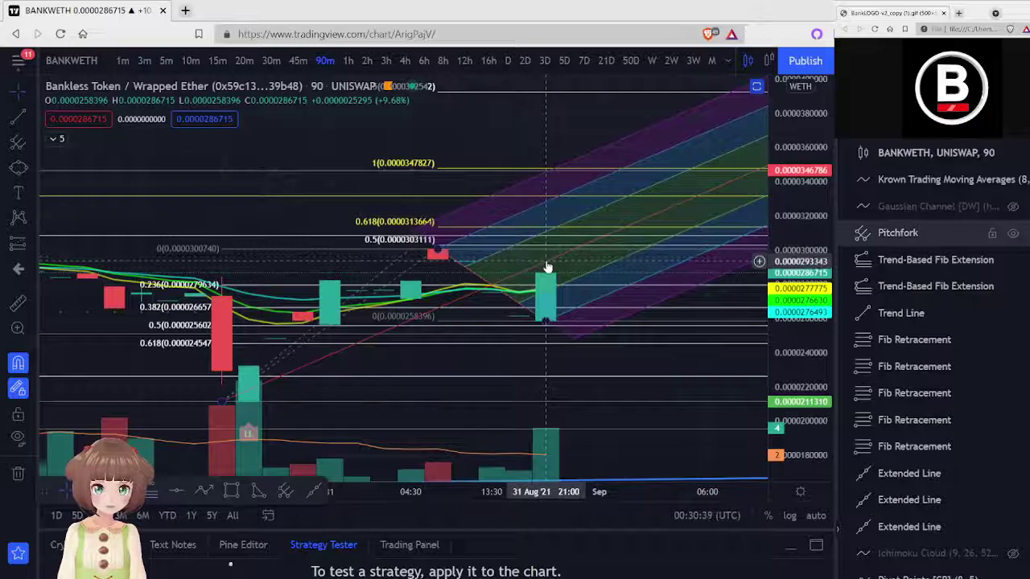
scroll(546, 266, up, 1)
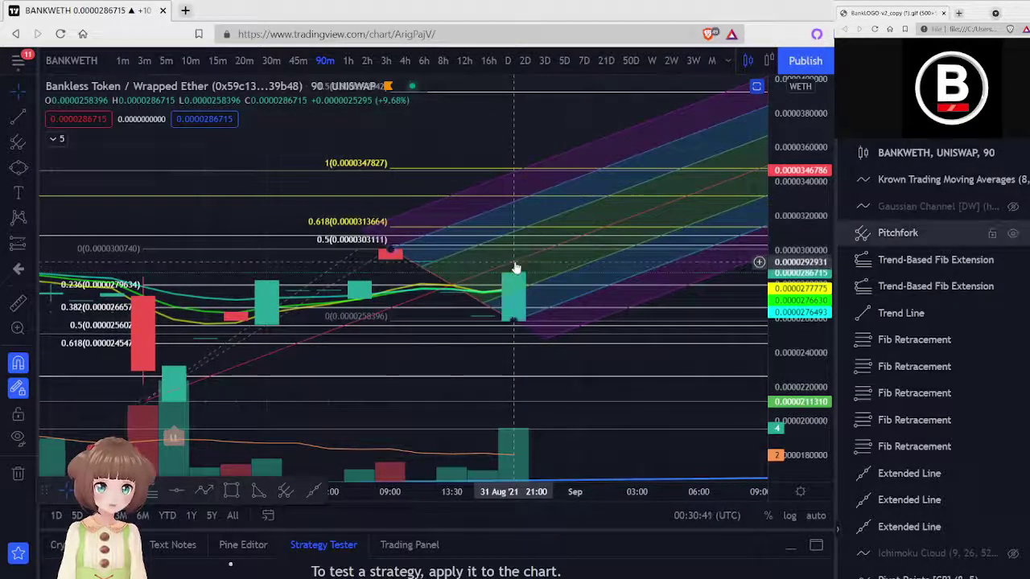
scroll(514, 265, up, 1)
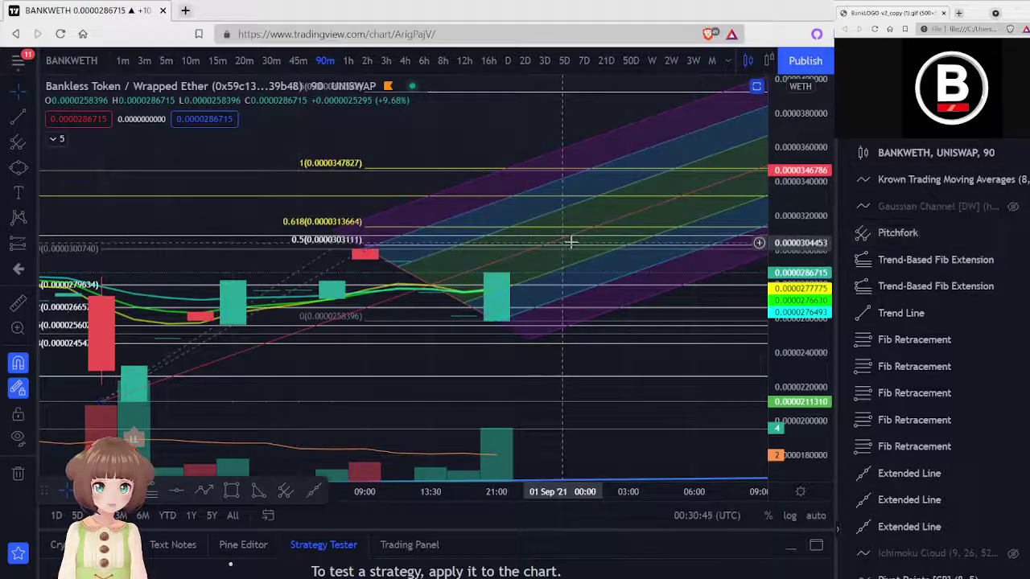
drag(571, 241, 479, 256)
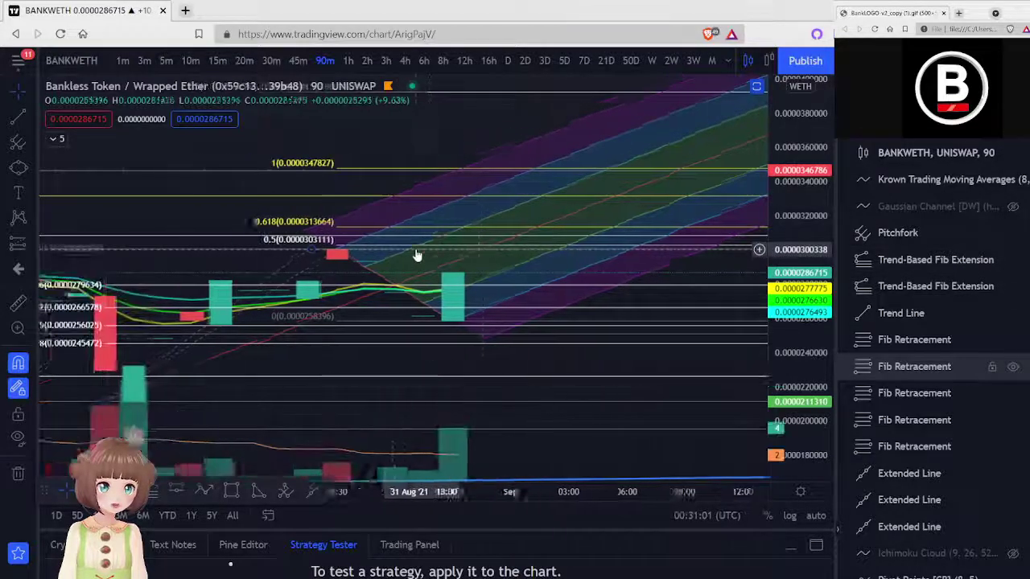
scroll(399, 241, down, 3)
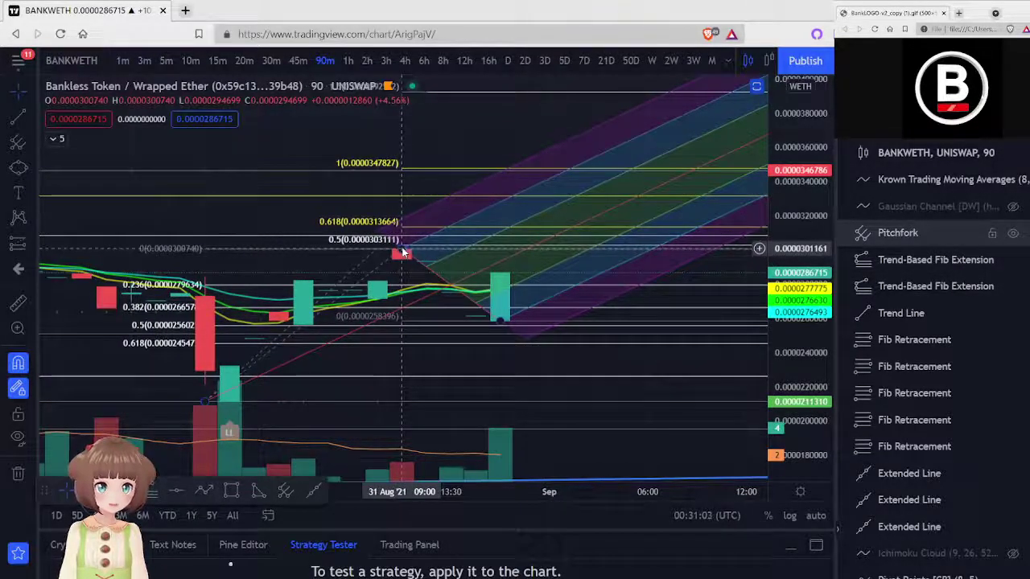
Step: Draw a rectangle zone from the 28 August breakout candle to 1 September 19:30, between about 0.0000296911 and 0.0000313094, on the 90-minute chart
scroll(522, 240, up, 2)
scroll(522, 240, down, 3)
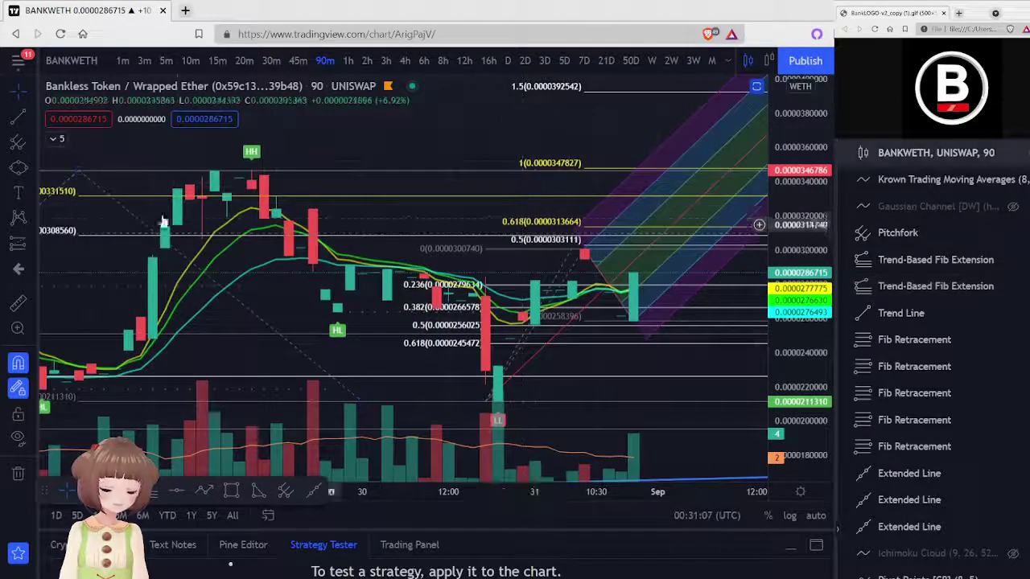
click(32, 124)
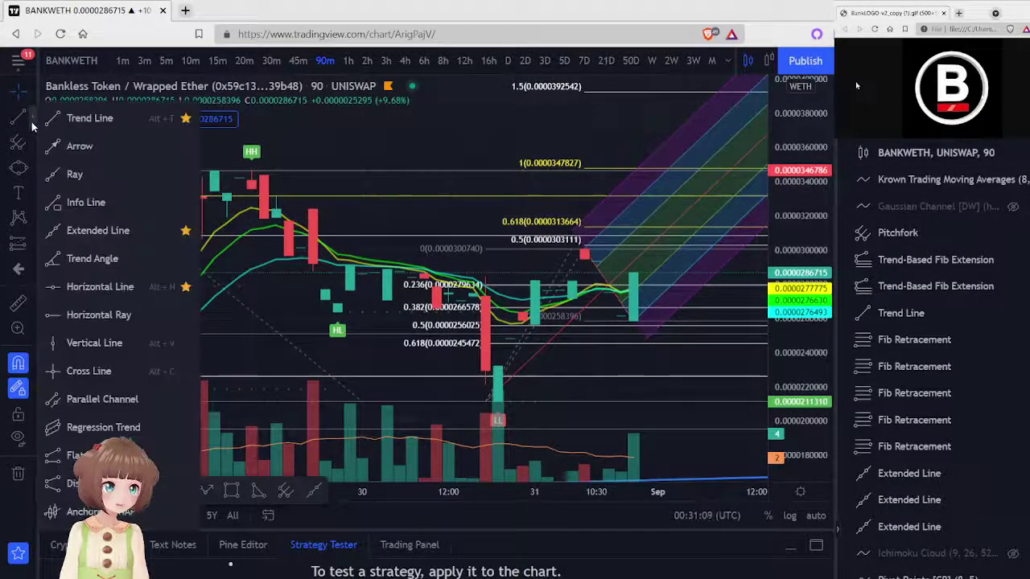
click(40, 171)
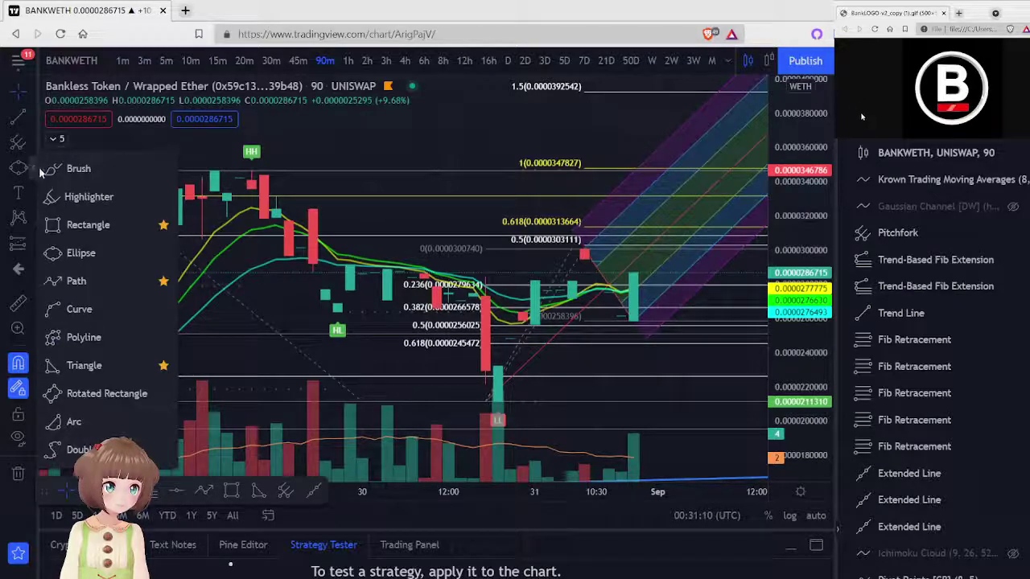
click(84, 224)
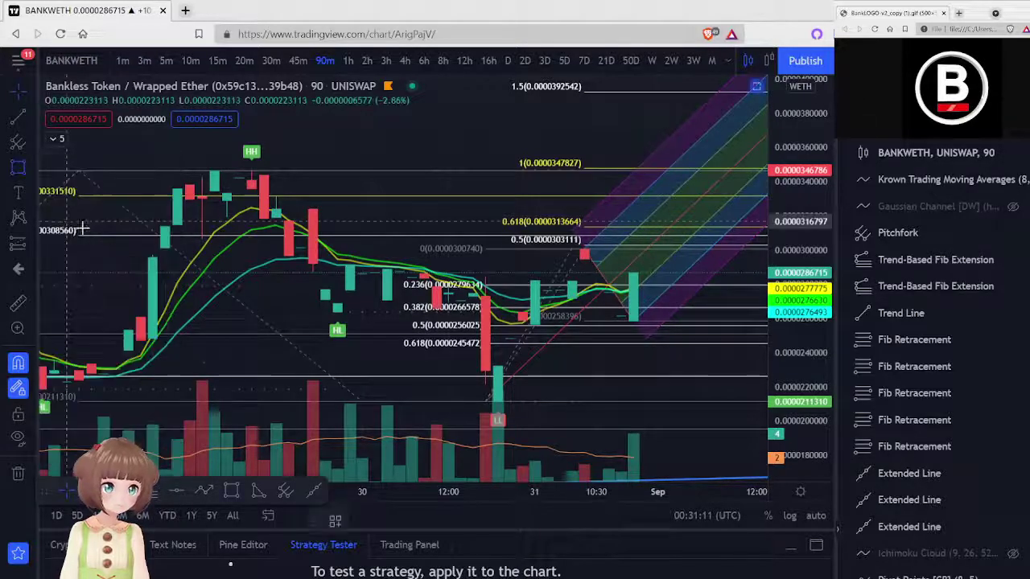
click(154, 255)
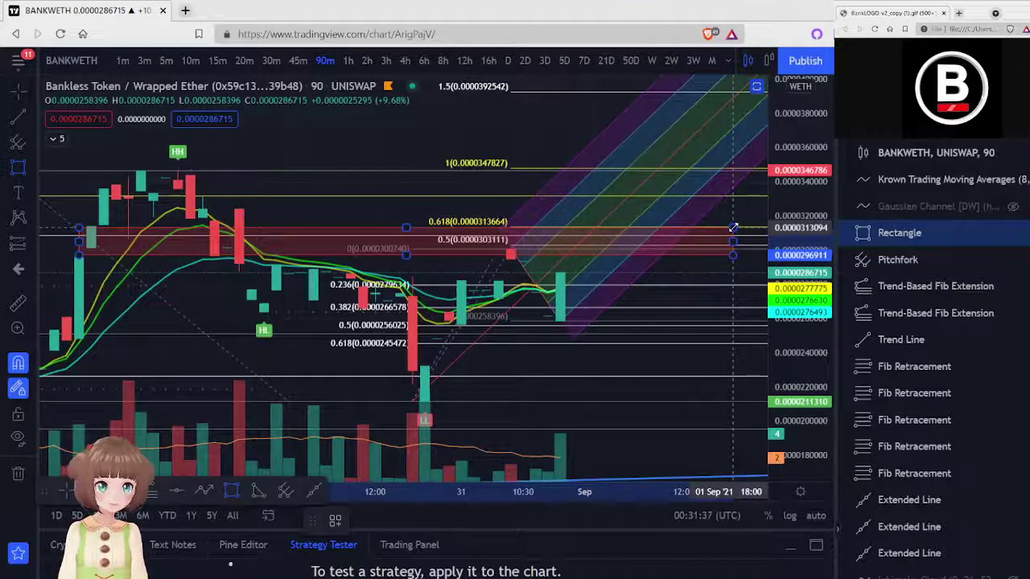
drag(735, 228, 742, 228)
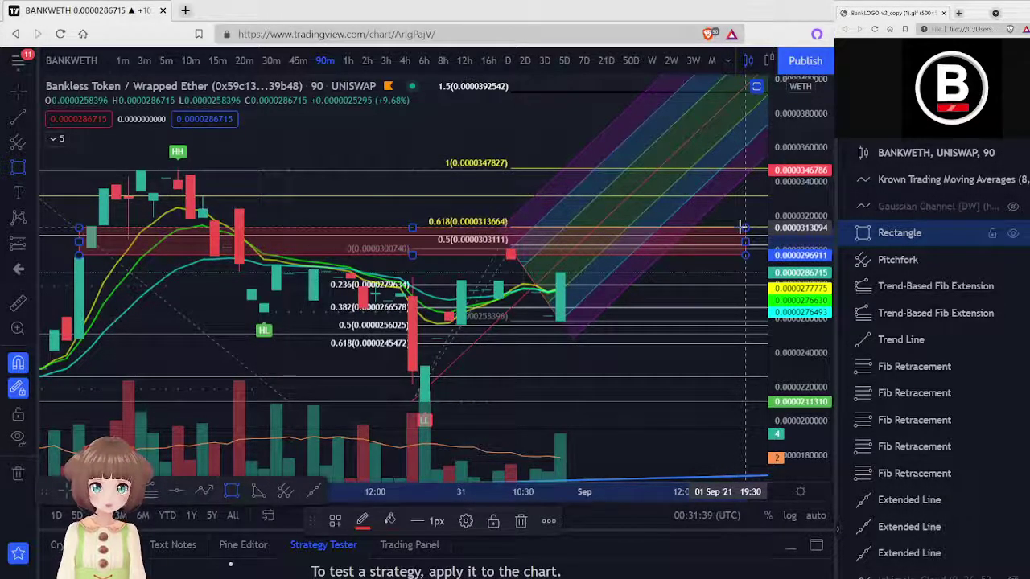
Step: Examine the rectangle zone against the pitchfork, the Fib extension levels and the earlier swing highs and lows on the 90-minute chart
scroll(742, 228, right, 3)
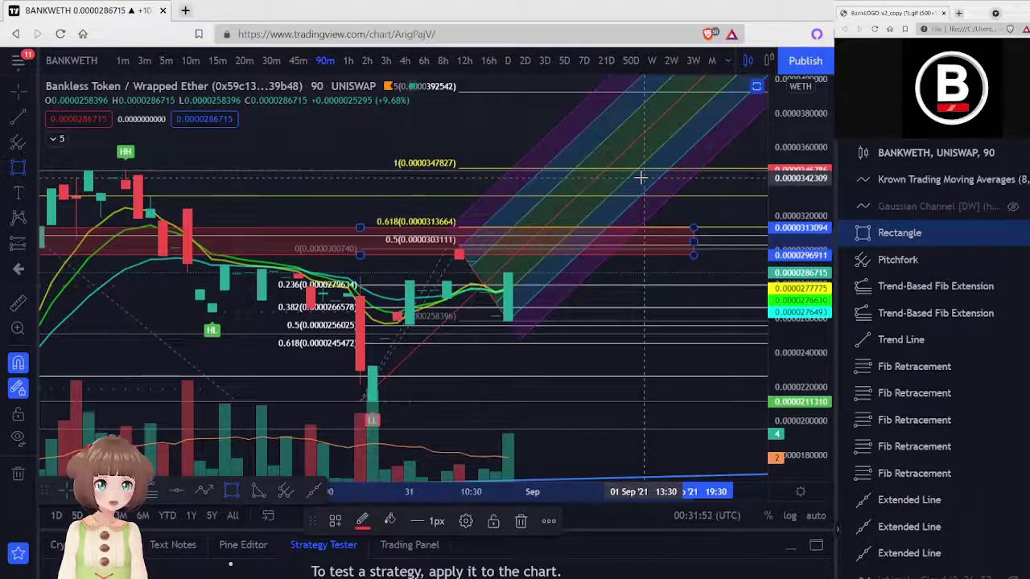
scroll(641, 177, right, 3)
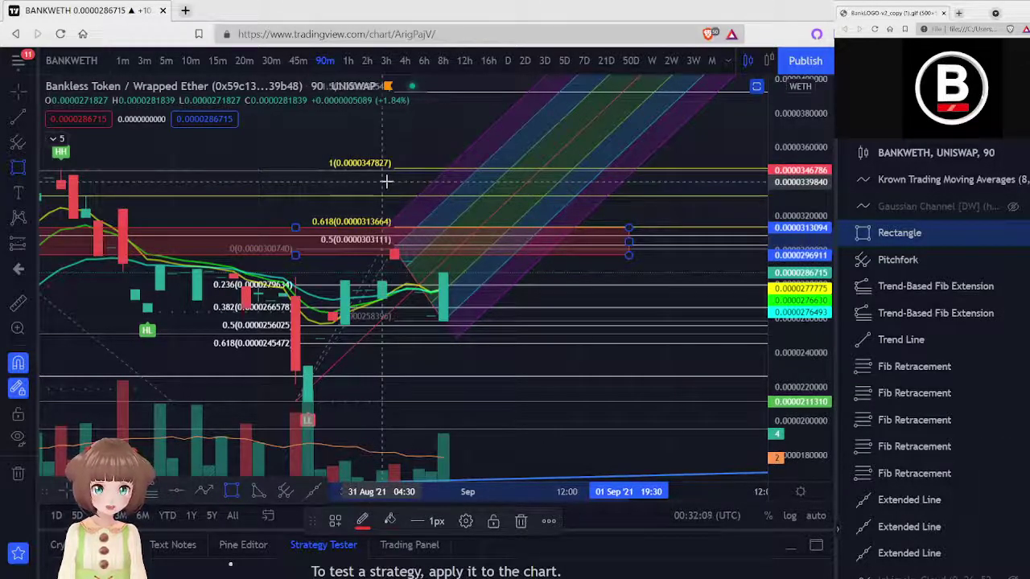
scroll(386, 182, left, 5)
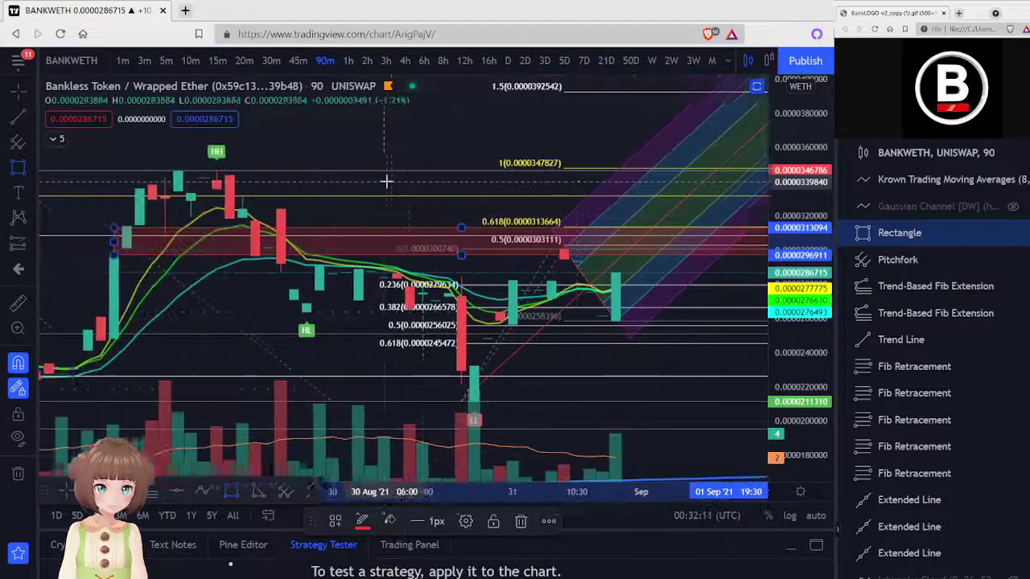
scroll(386, 182, left, 5)
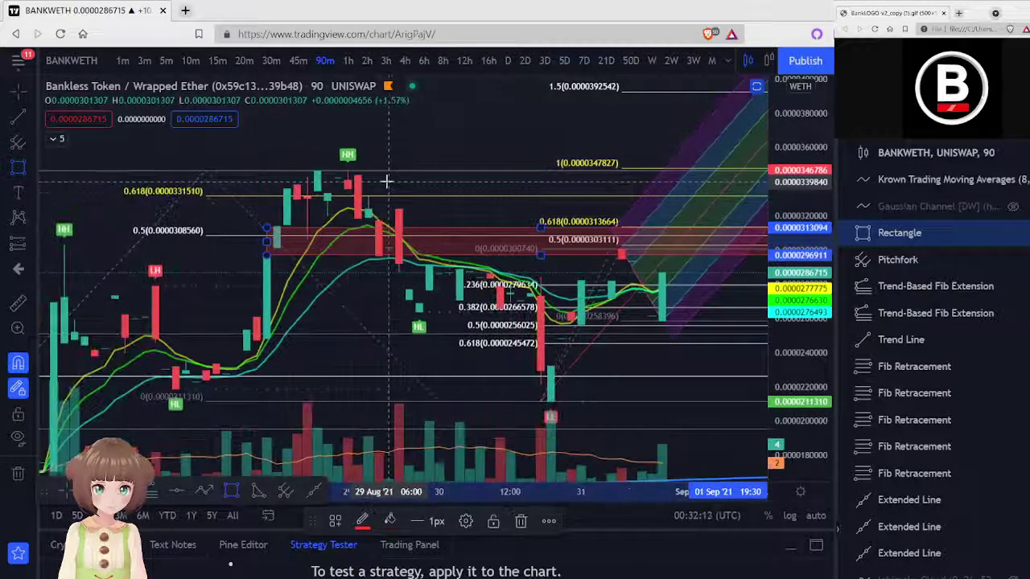
scroll(547, 172, right, 5)
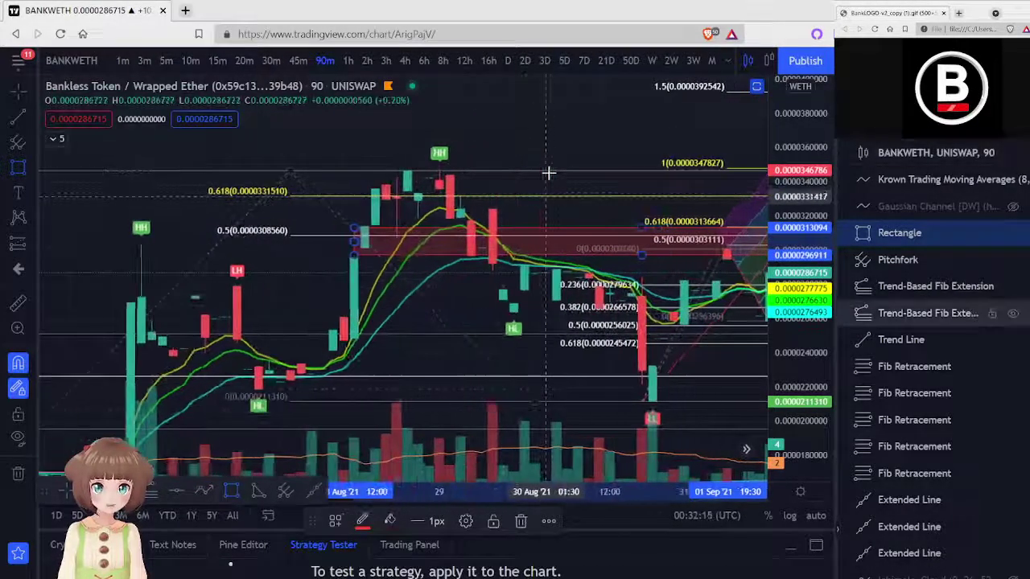
scroll(555, 175, right, 6)
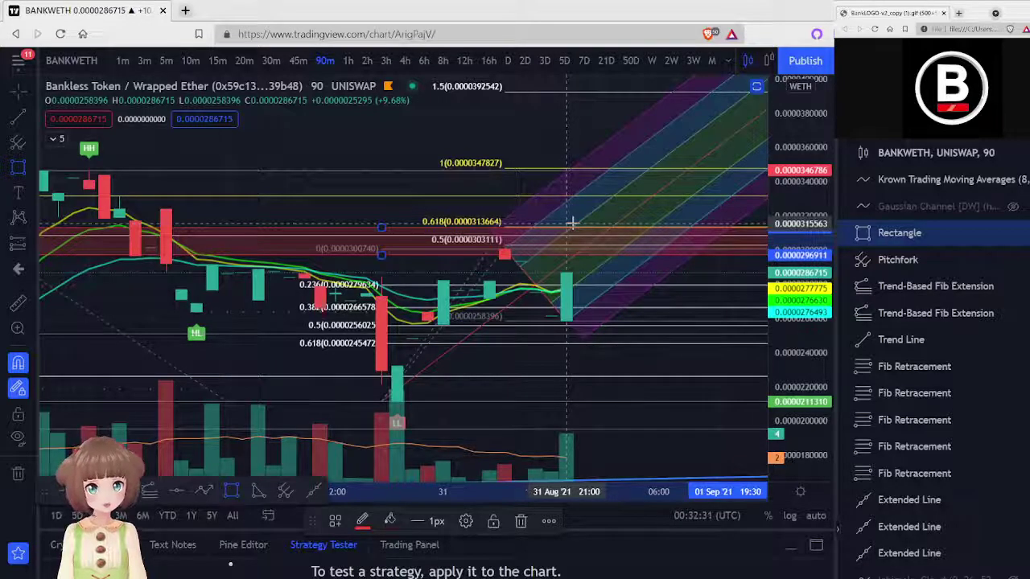
Step: View the rectangle zone on the daily chart, then switch the chart to the 12-hour timeframe
click(507, 63)
scroll(743, 253, up, 4)
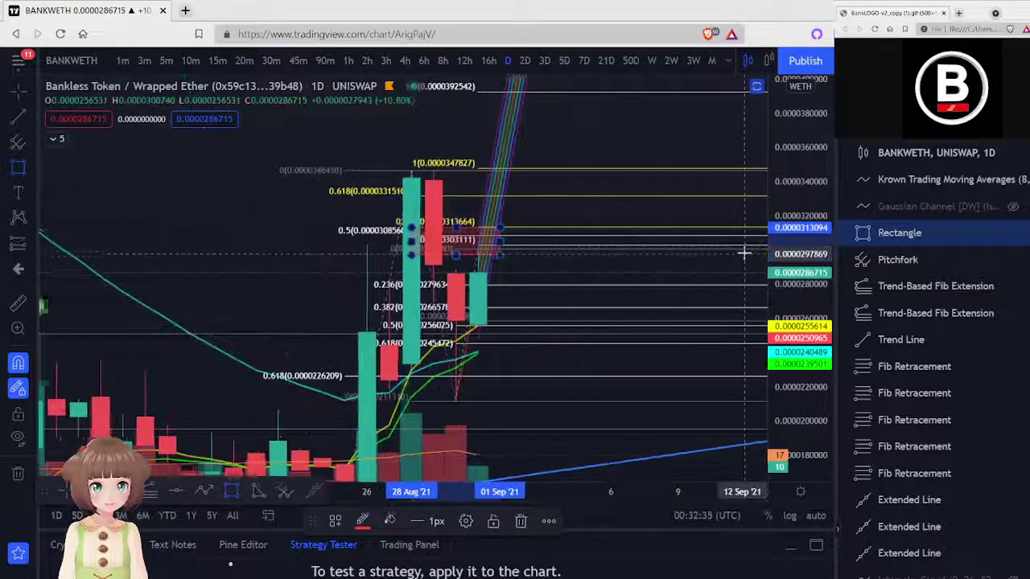
scroll(563, 257, left, 5)
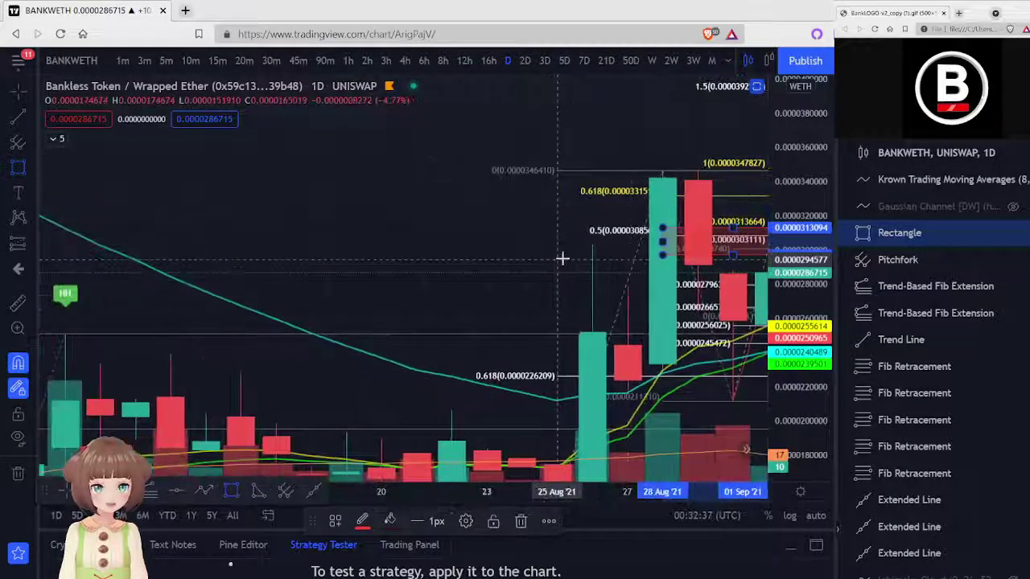
click(463, 63)
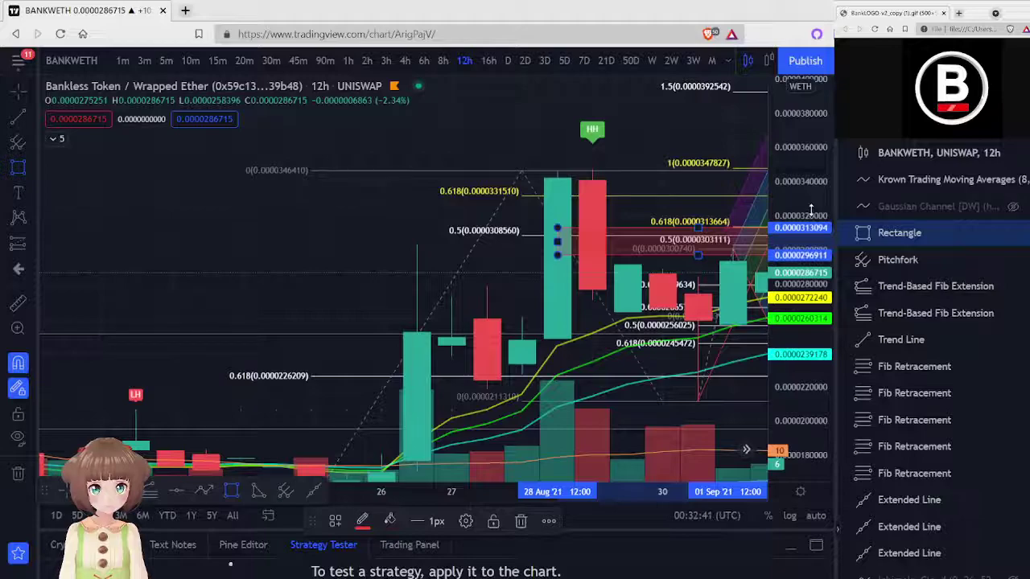
drag(557, 129, 627, 147)
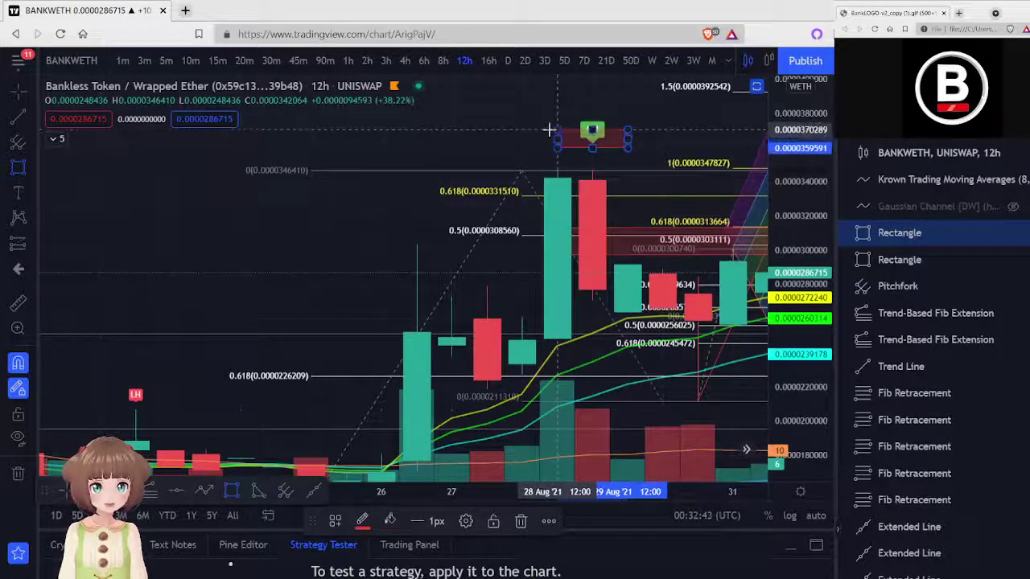
drag(548, 128, 547, 142)
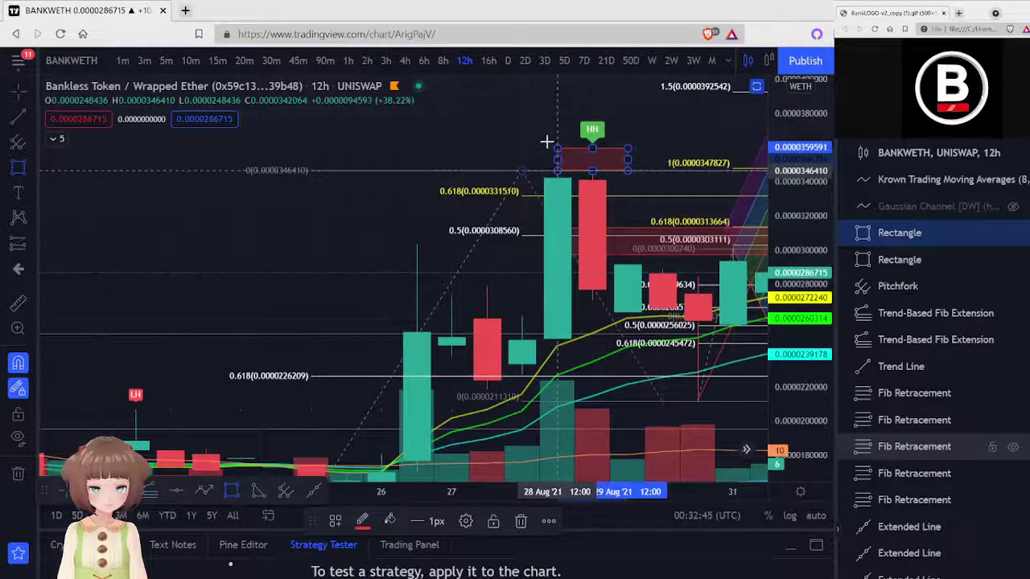
key(Delete)
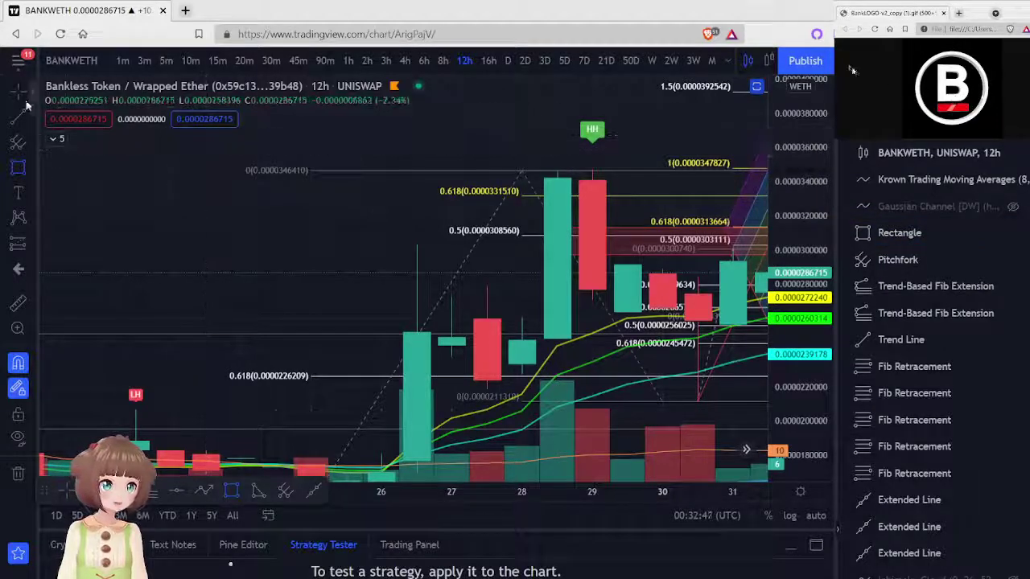
Step: Delete the pitchfork drawing from the 12-hour chart
drag(519, 145, 391, 107)
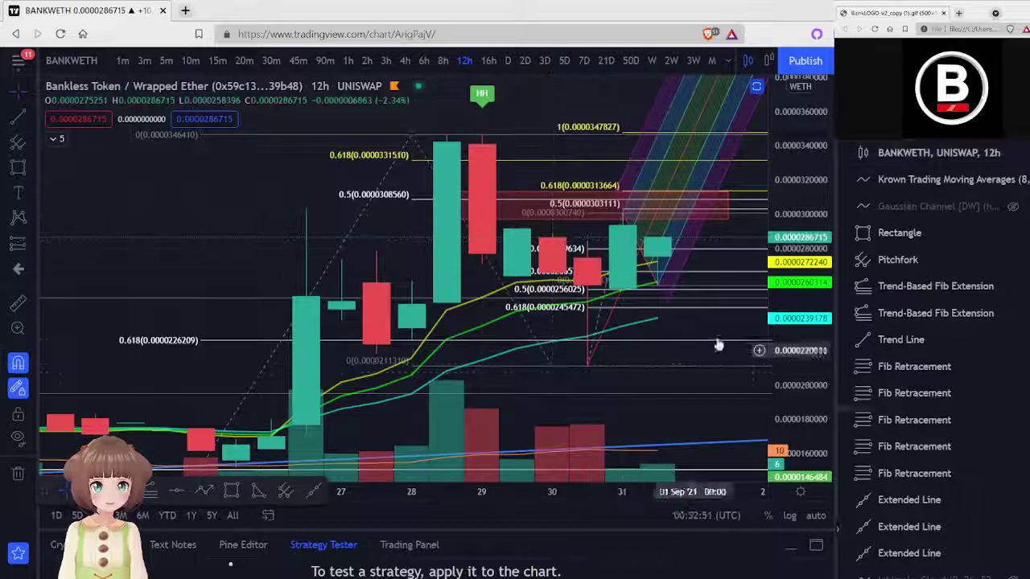
drag(731, 327, 574, 329)
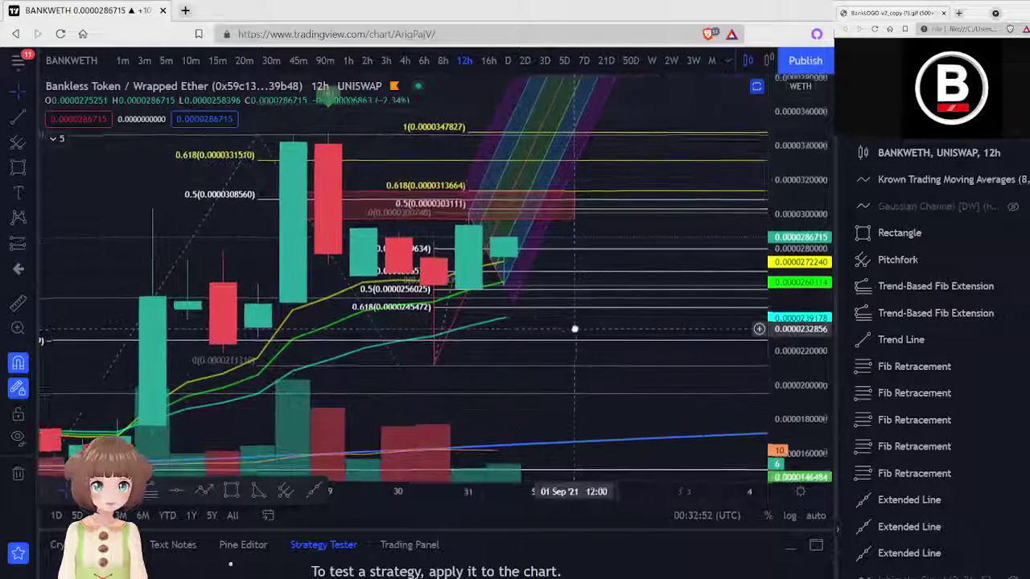
click(455, 321)
key(Delete)
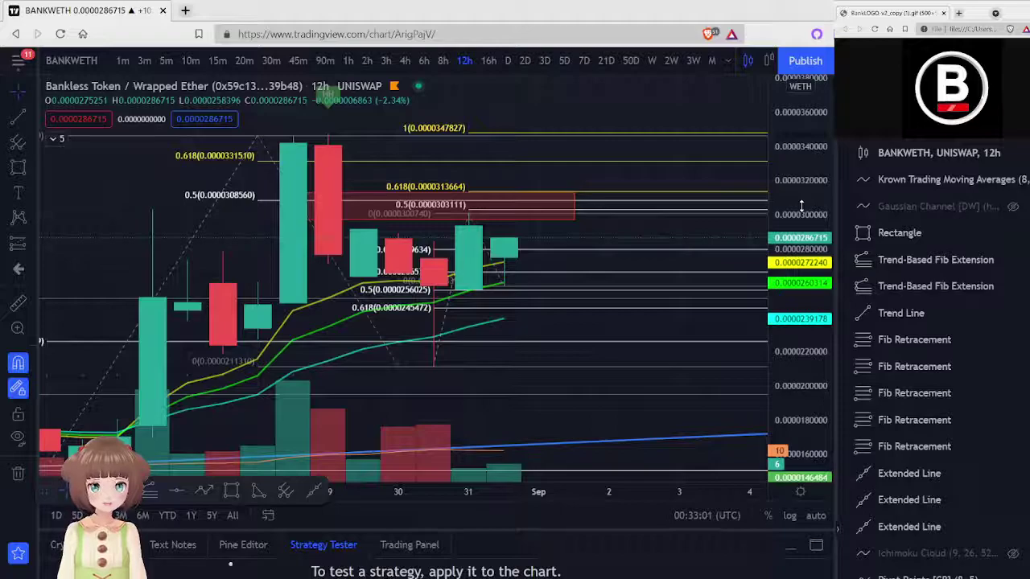
Step: Examine the upper Fib extension targets above the rectangle zone on the 12-hour chart, from the 1 level up to the 2.618 level
drag(801, 206, 801, 238)
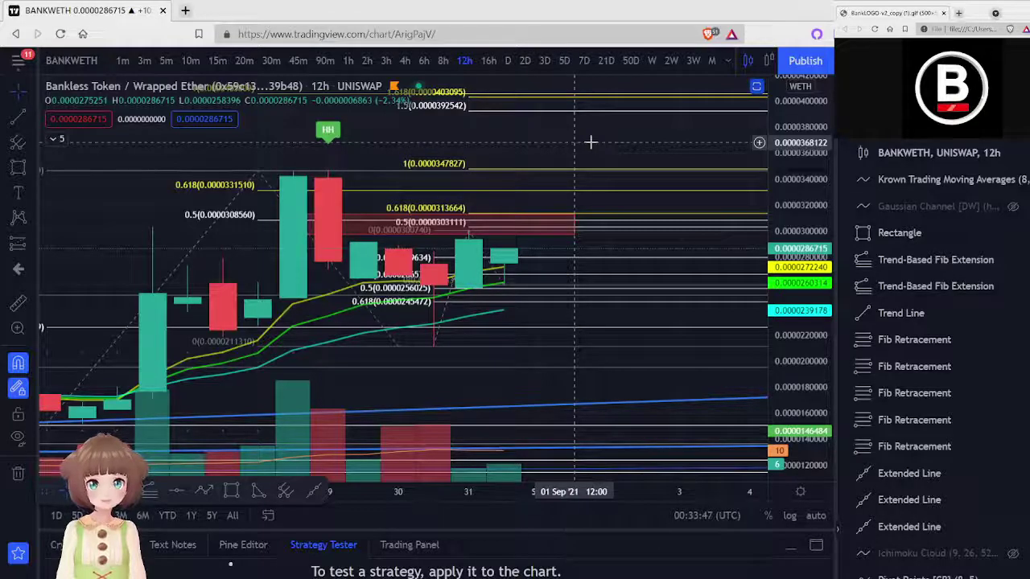
scroll(628, 145, down, 3)
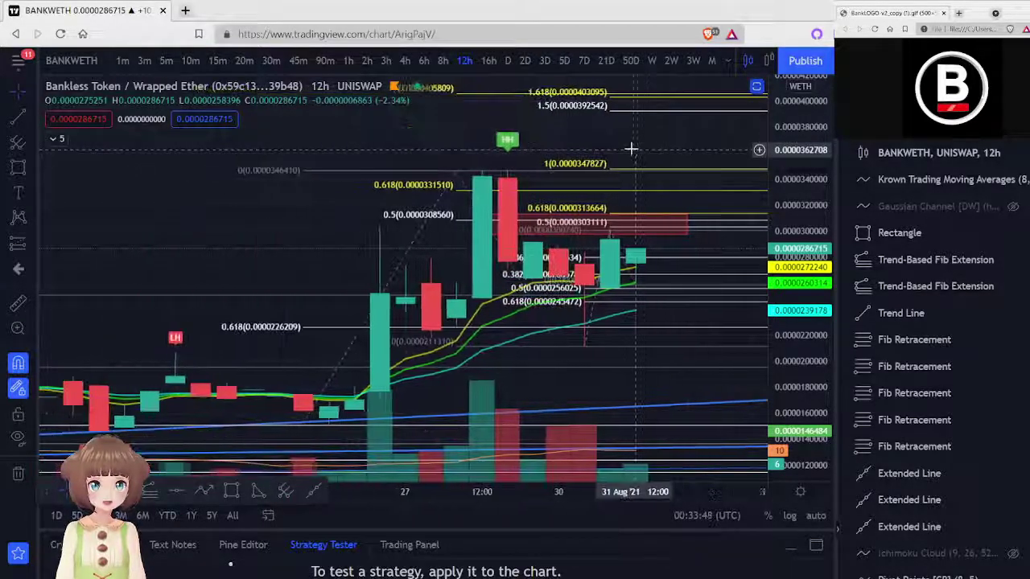
scroll(629, 148, down, 2)
mouse_move(797, 143)
mouse_down()
mouse_move(789, 326)
mouse_move(799, 145)
mouse_up()
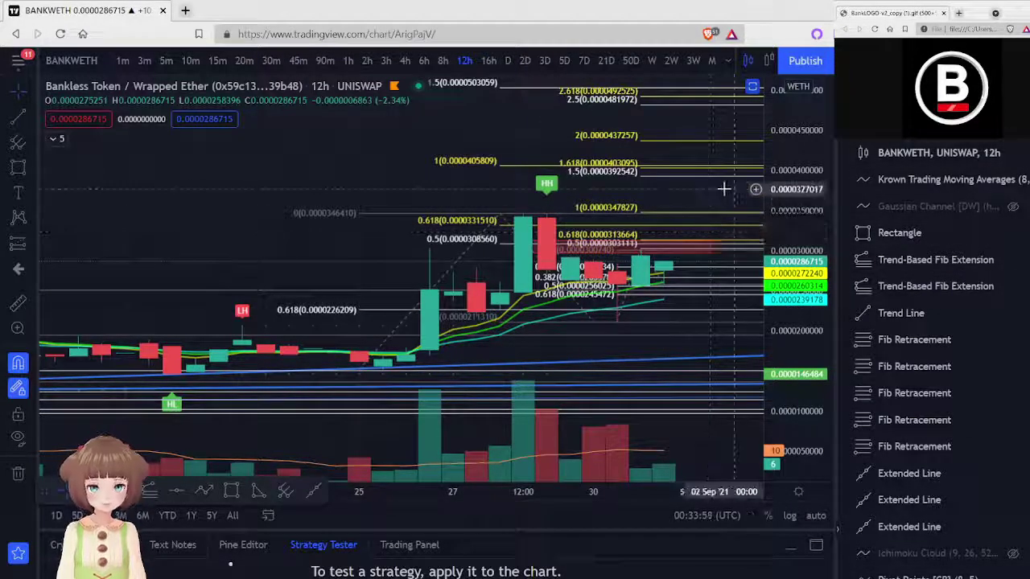
scroll(724, 189, up, 1)
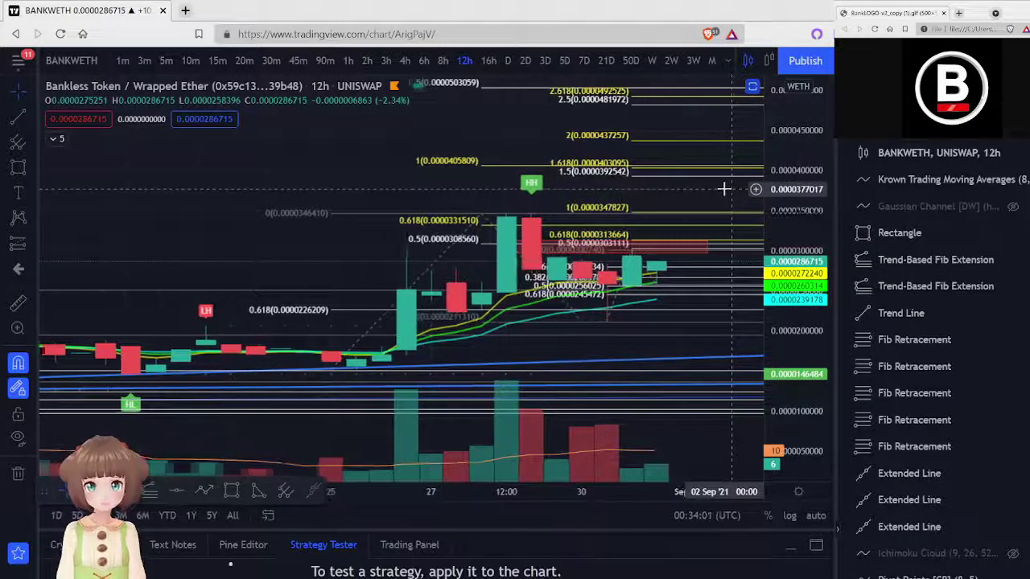
scroll(724, 189, up, 1)
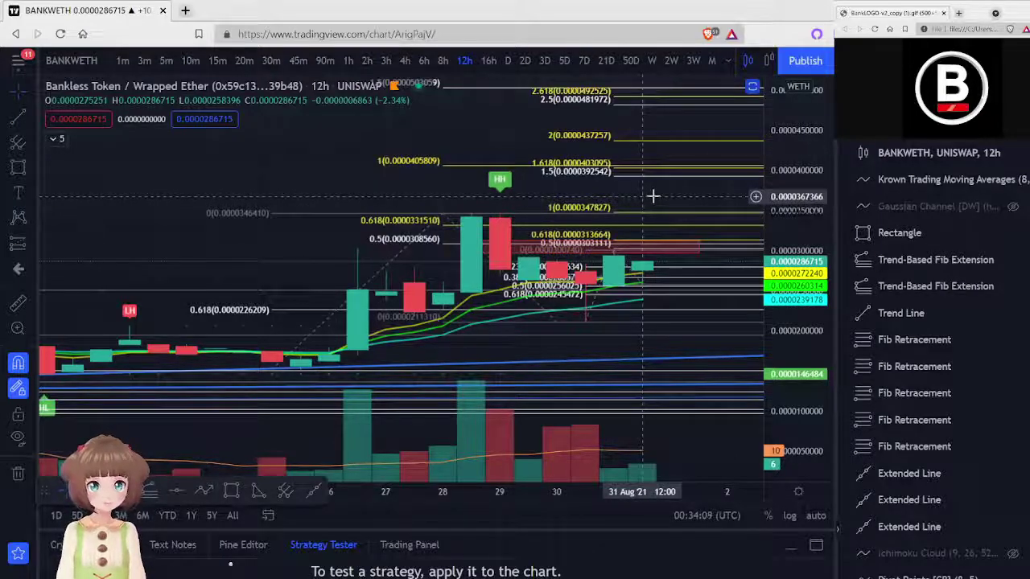
drag(701, 193, 585, 190)
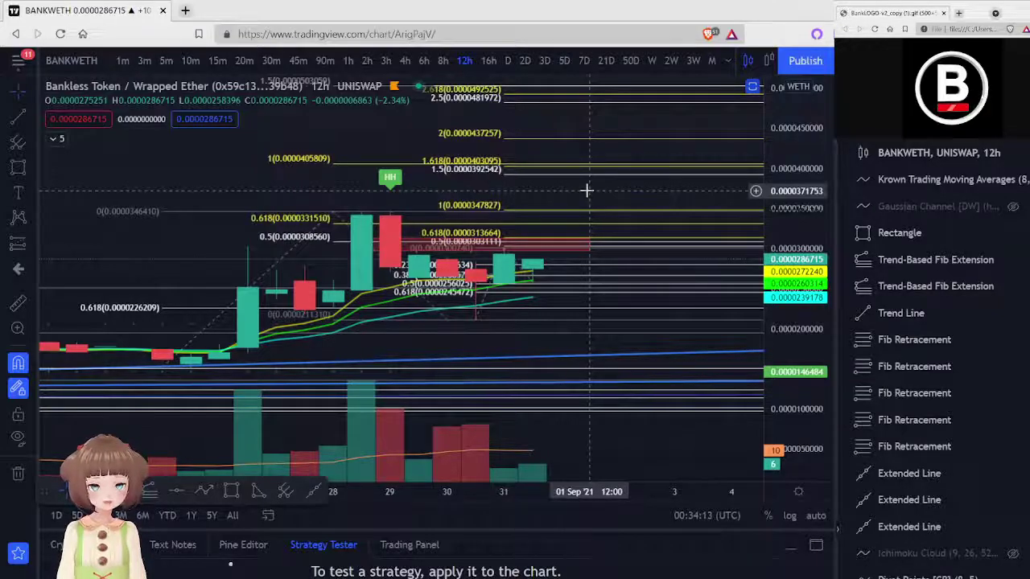